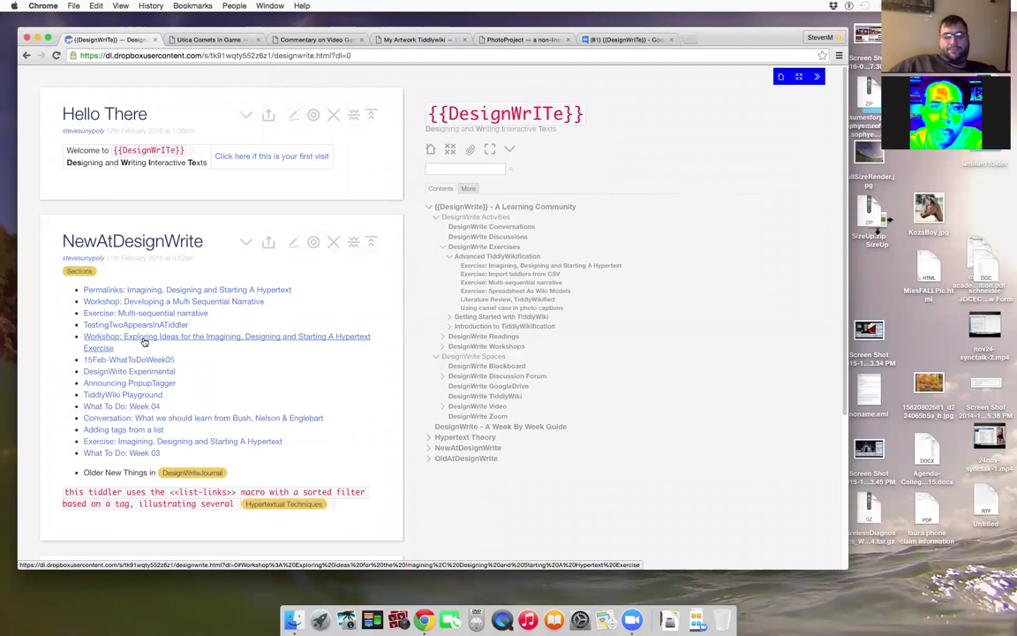
- View the tiddler "Workshop: Exploring Ideas for the Imagining, Designing and Starting A Hypertext Exercise" from NewAtDesignWrite and close it
{"action": "left_click", "coordinate": [142, 337]}
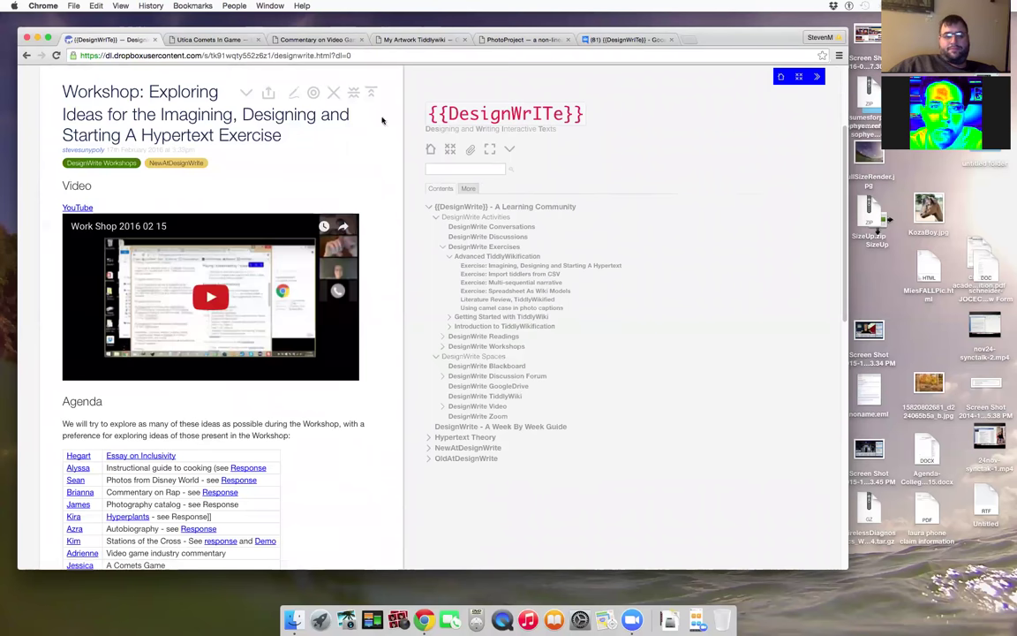
{"action": "left_click", "coordinate": [333, 90]}
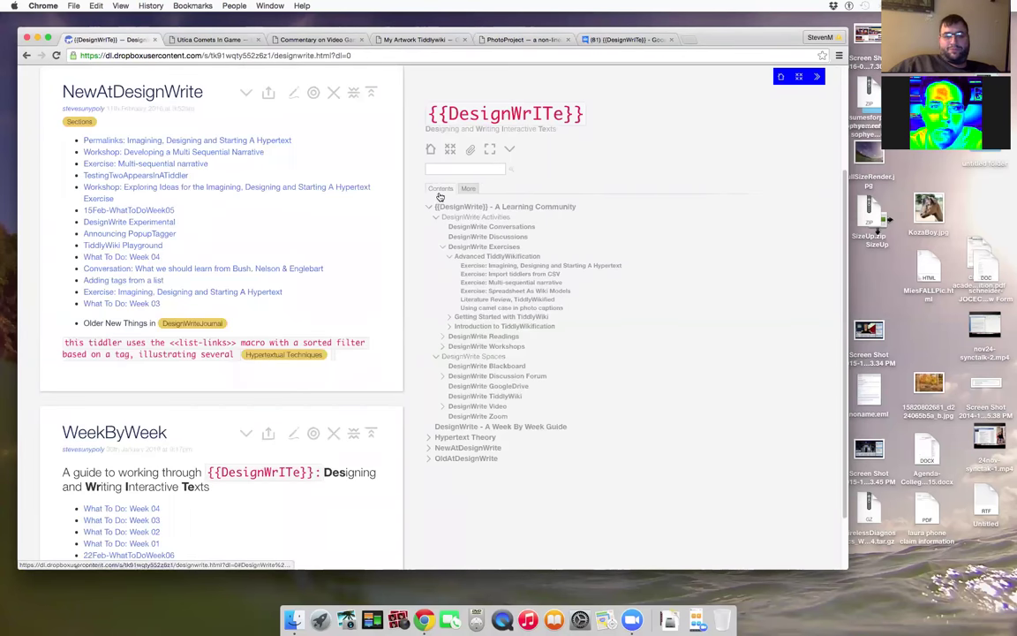
- Open the DesignWrite week-by-week guide and reach 22Feb-WhatToDoWeek06 through the WeekByWeek tag of 15Feb-WhatToDoWeek05
{"action": "left_click", "coordinate": [430, 208]}
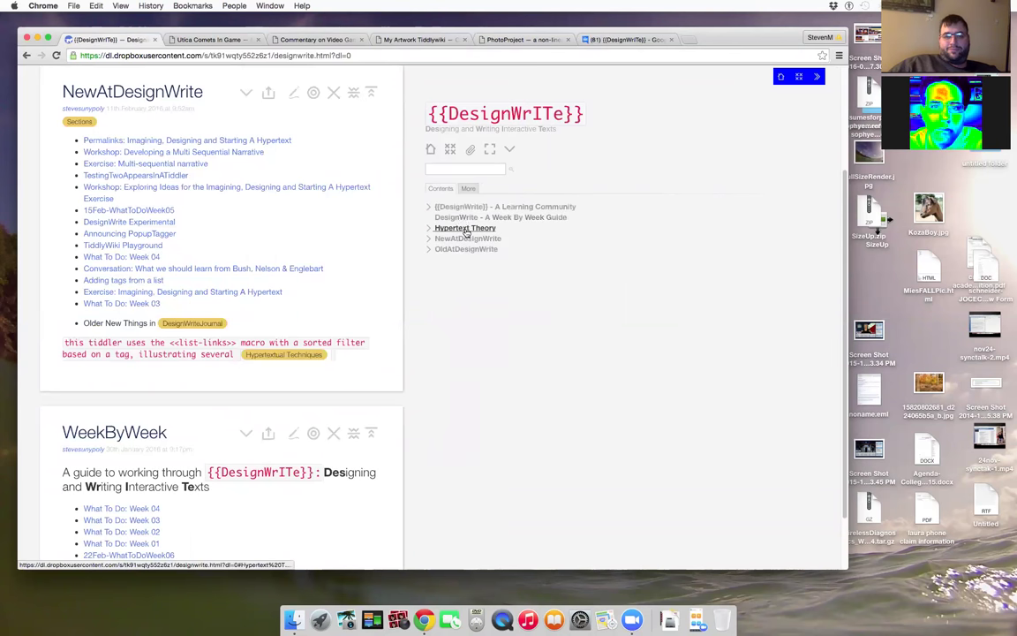
{"action": "left_click", "coordinate": [462, 219]}
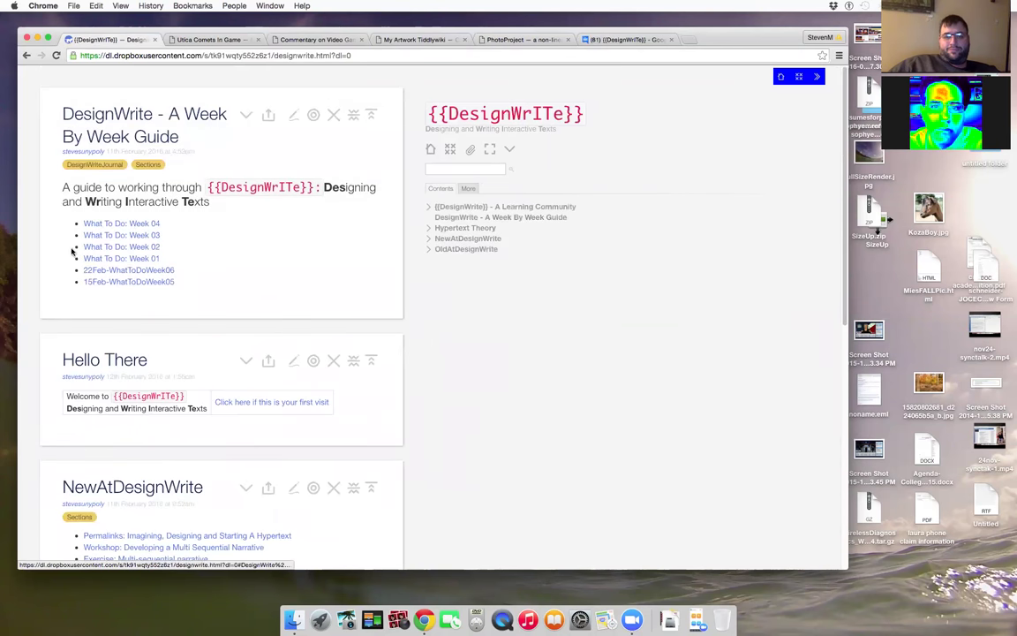
{"action": "left_click", "coordinate": [131, 281]}
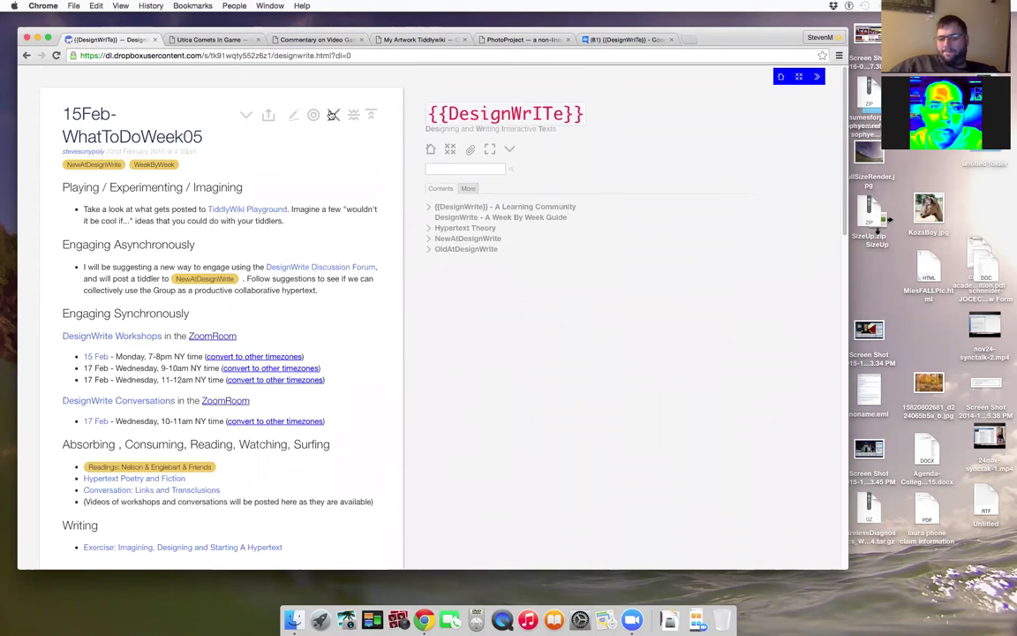
{"action": "left_click", "coordinate": [154, 164]}
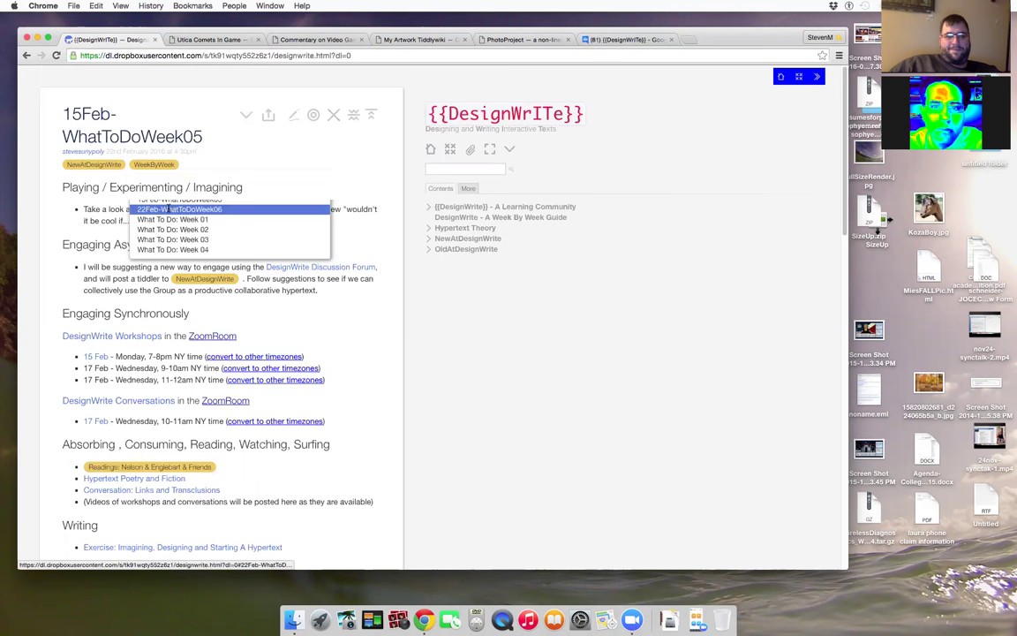
{"action": "left_click", "coordinate": [170, 210]}
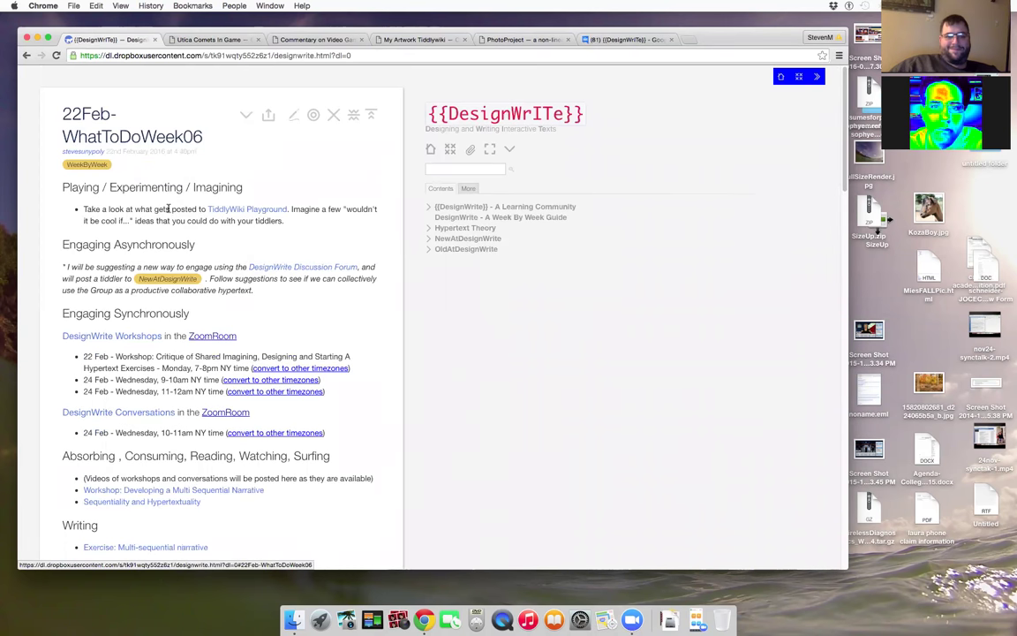
- Open "Permalinks: Imagining, Designing and Starting A Hypertext" from NewAtDesignWrite in the home view, and switch to the {{DesignWrITe}} Google page
{"action": "left_click", "coordinate": [469, 189]}
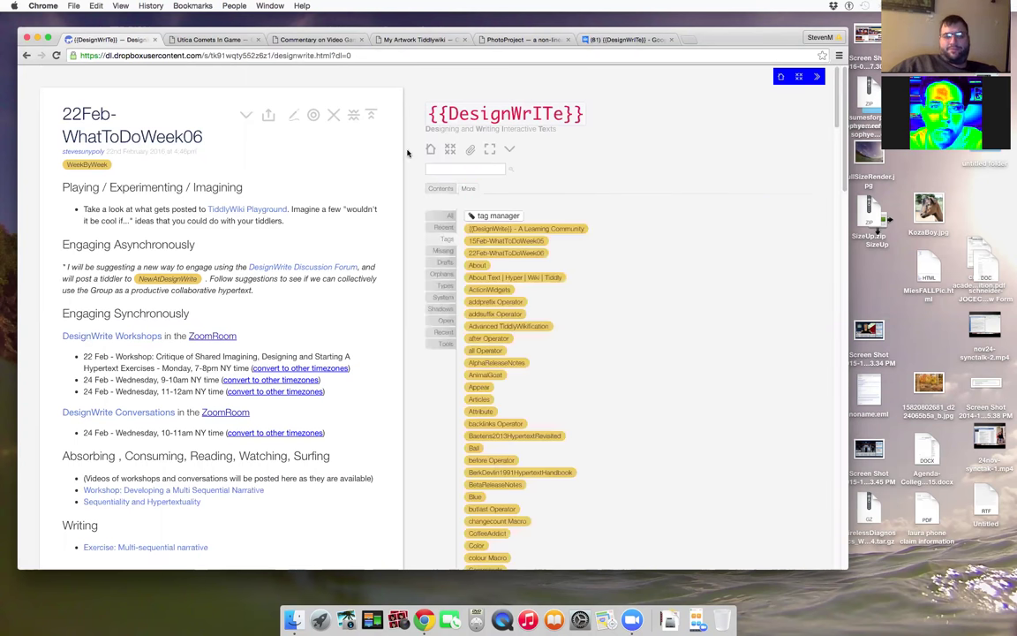
{"action": "scroll", "coordinate": [262, 181], "scroll_direction": "down", "scroll_amount": 10}
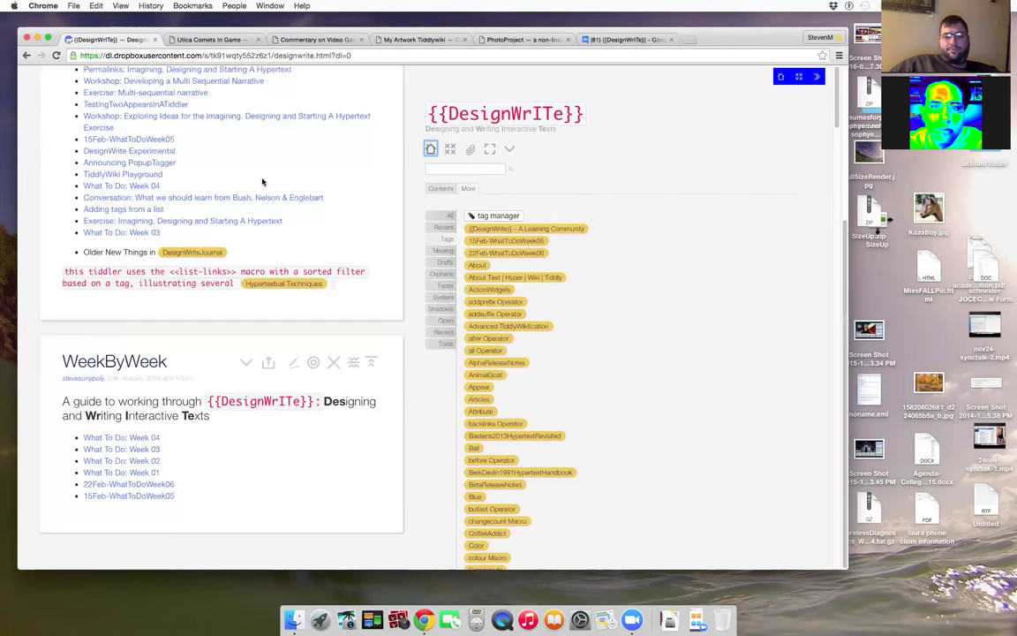
{"action": "scroll", "coordinate": [227, 216], "scroll_direction": "up", "scroll_amount": 5}
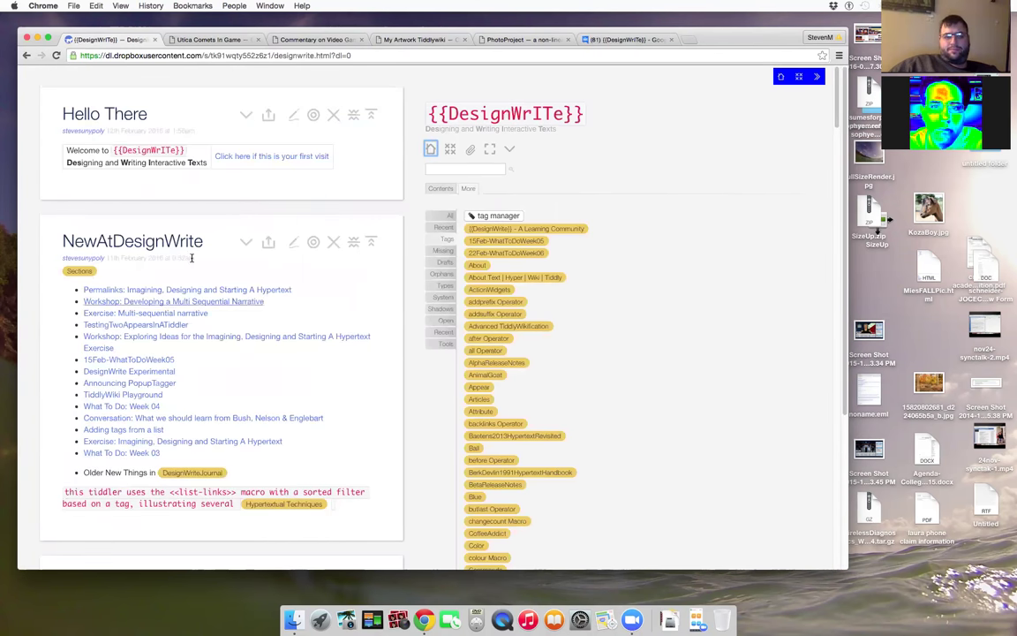
{"action": "left_click", "coordinate": [190, 290]}
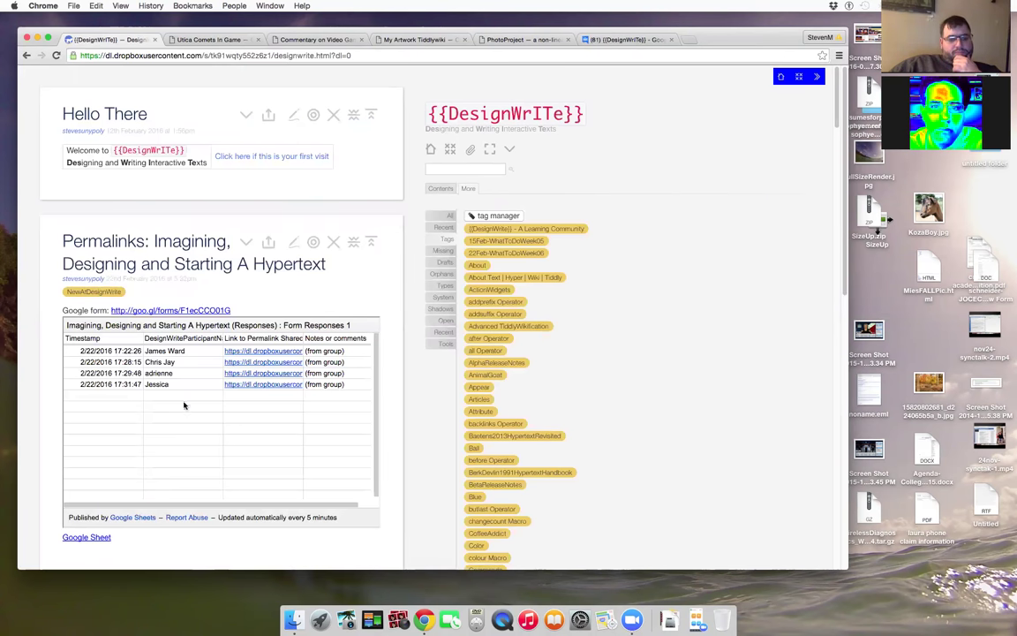
{"action": "left_click", "coordinate": [608, 39]}
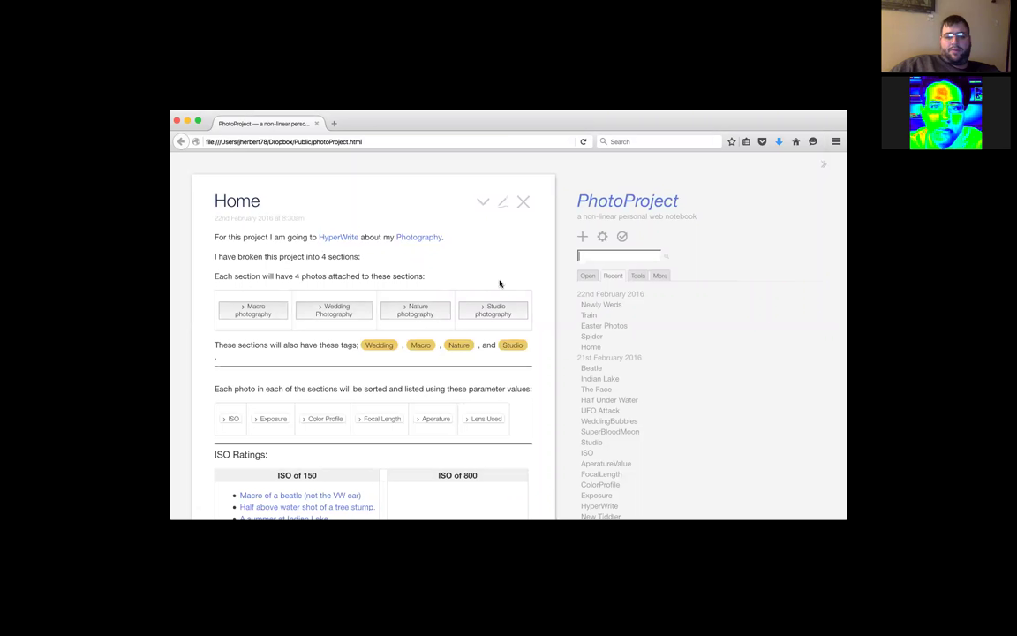
- Expand and collapse the Macro photography and Wedding Photography descriptions in PhotoProject's Home tiddler
{"action": "scroll", "coordinate": [500, 283], "scroll_direction": "down", "scroll_amount": 1}
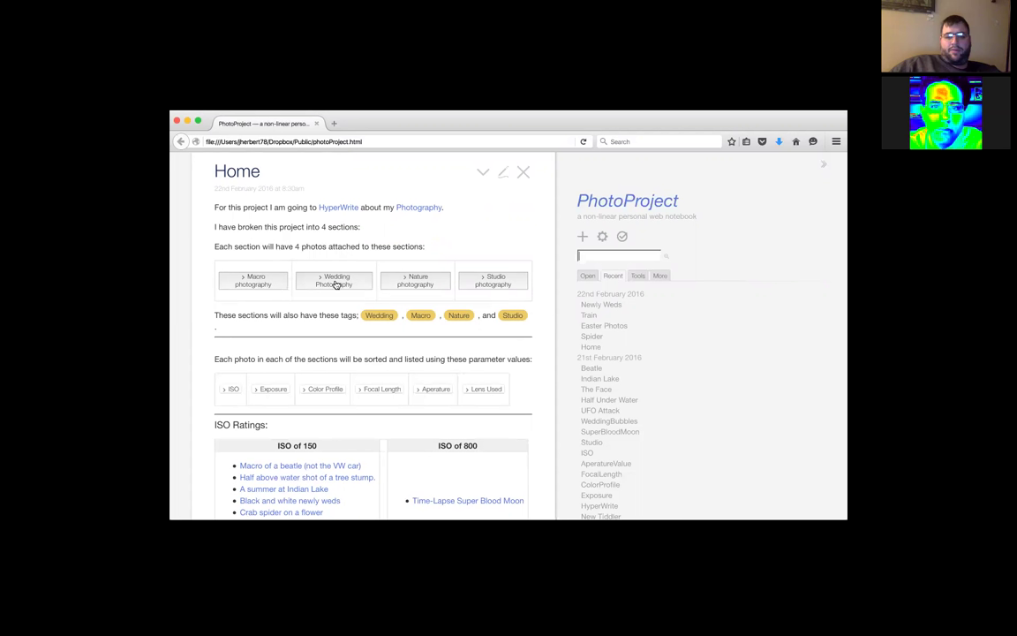
{"action": "left_click", "coordinate": [247, 280]}
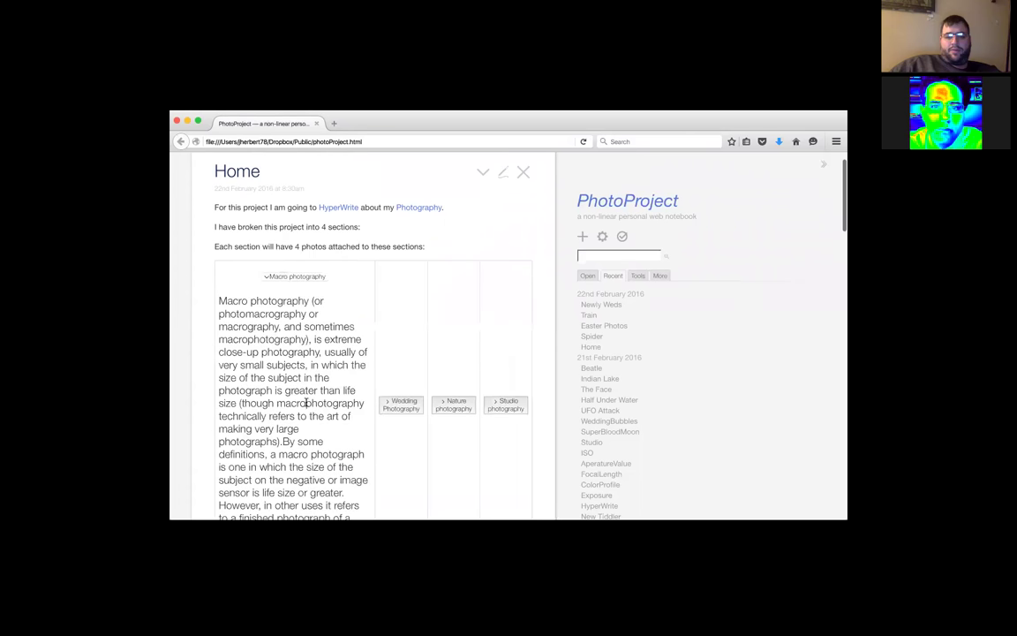
{"action": "scroll", "coordinate": [405, 460], "scroll_direction": "down", "scroll_amount": 2}
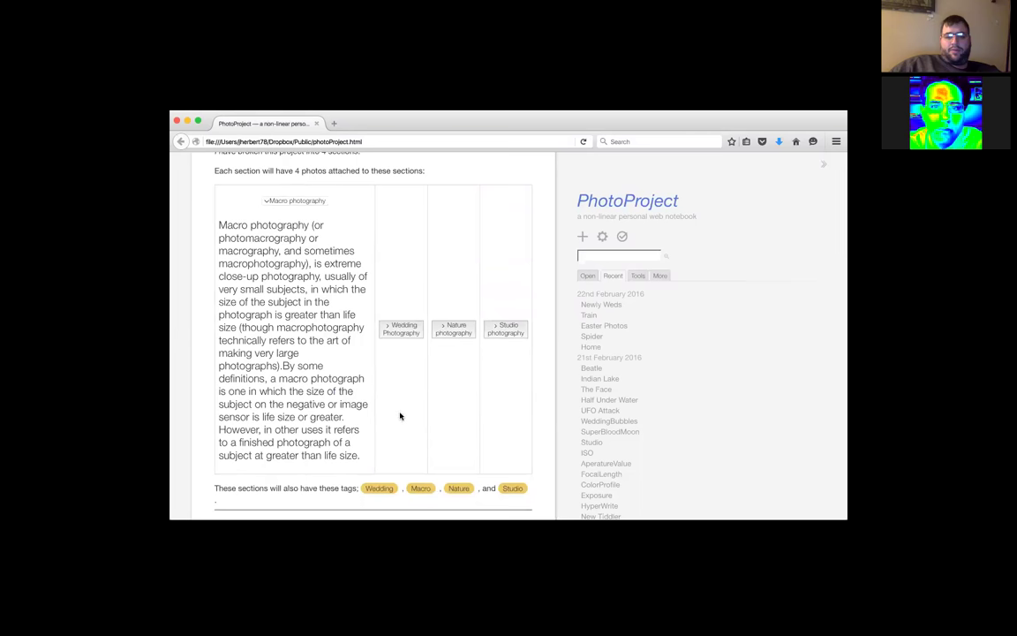
{"action": "left_click", "coordinate": [274, 205]}
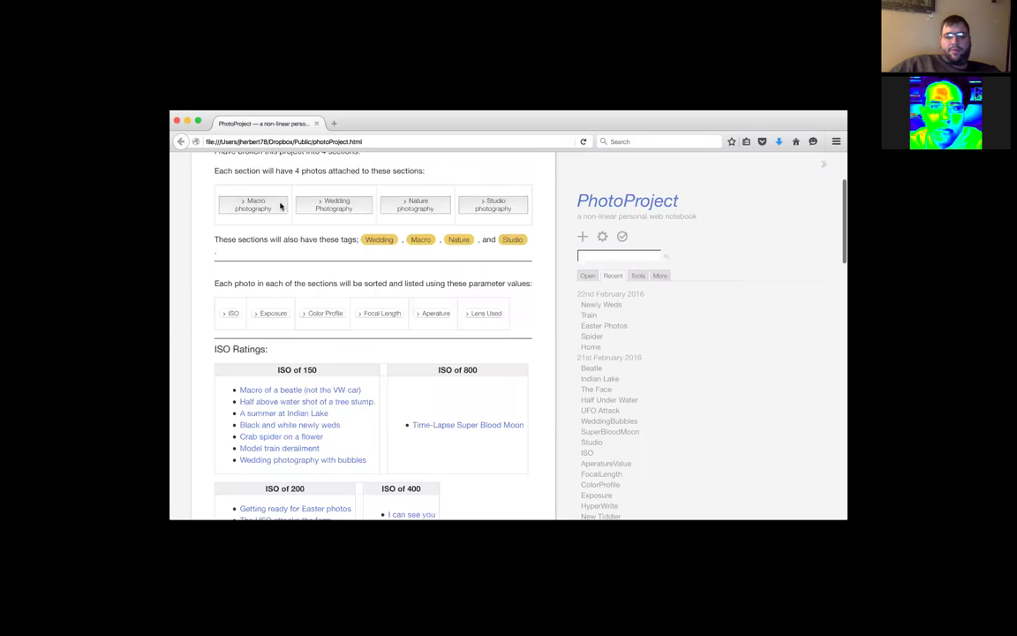
{"action": "left_click", "coordinate": [328, 207]}
{"action": "left_click", "coordinate": [327, 201]}
- Display the tiddlers tagged Wedding from the Home tiddler and dismiss the list
{"action": "scroll", "coordinate": [346, 281], "scroll_direction": "down", "scroll_amount": 2}
{"action": "scroll", "coordinate": [347, 281], "scroll_direction": "down", "scroll_amount": 2}
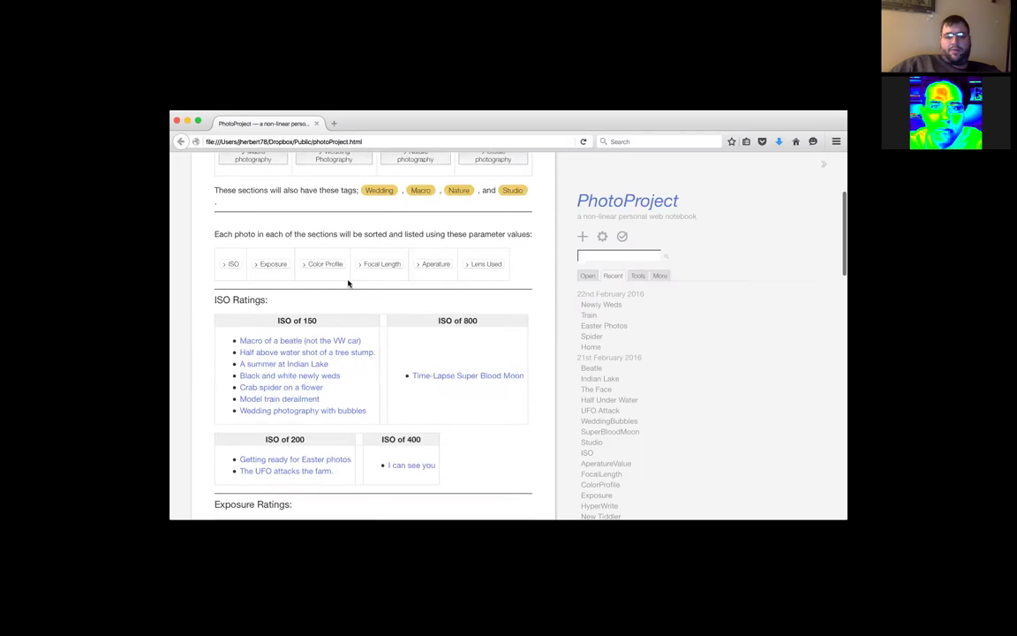
{"action": "left_click", "coordinate": [379, 190]}
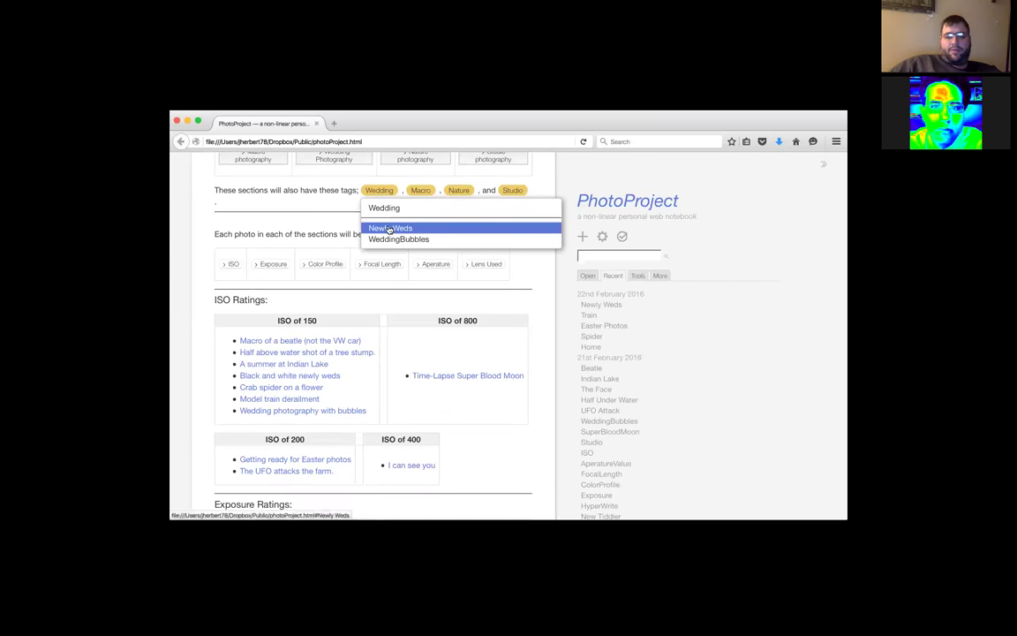
{"action": "left_click", "coordinate": [315, 206]}
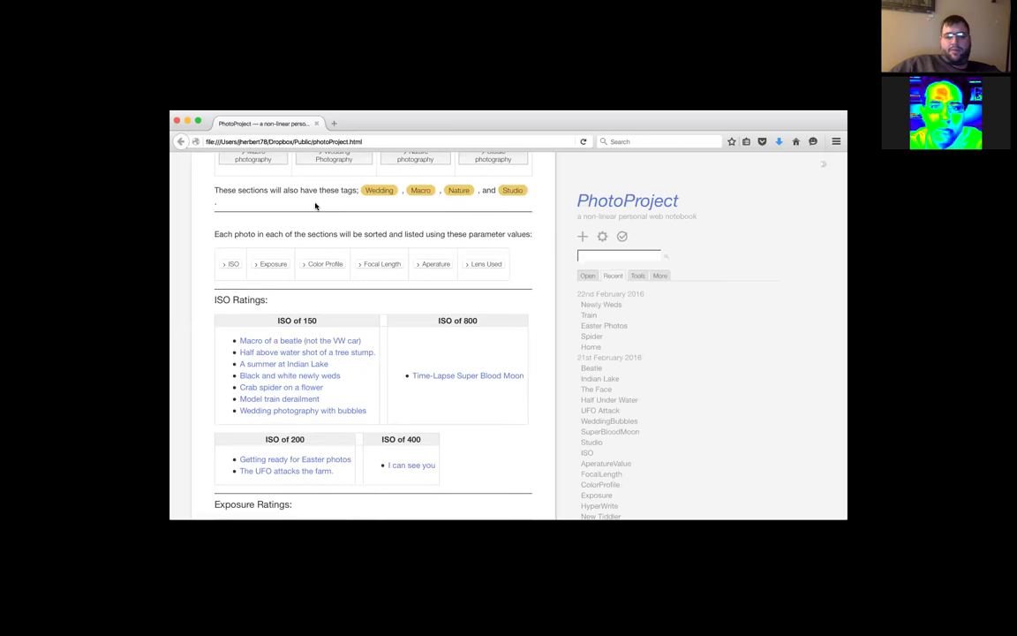
- Expand and collapse the ISO, Exposure and Color Profile explanations among the photo parameter values
{"action": "scroll", "coordinate": [315, 206], "scroll_direction": "down", "scroll_amount": 2}
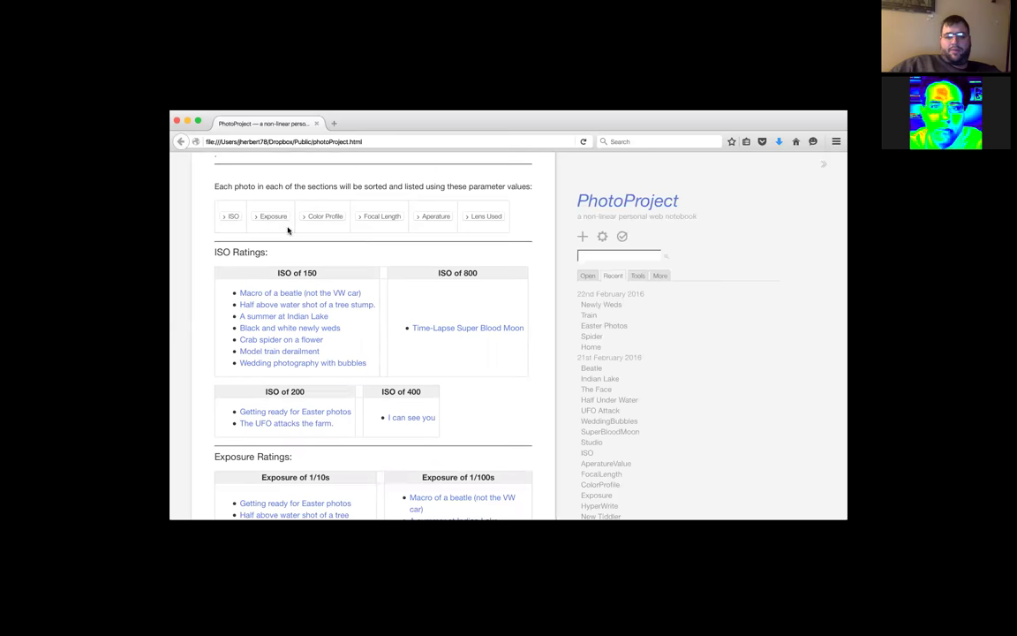
{"action": "left_click", "coordinate": [232, 217]}
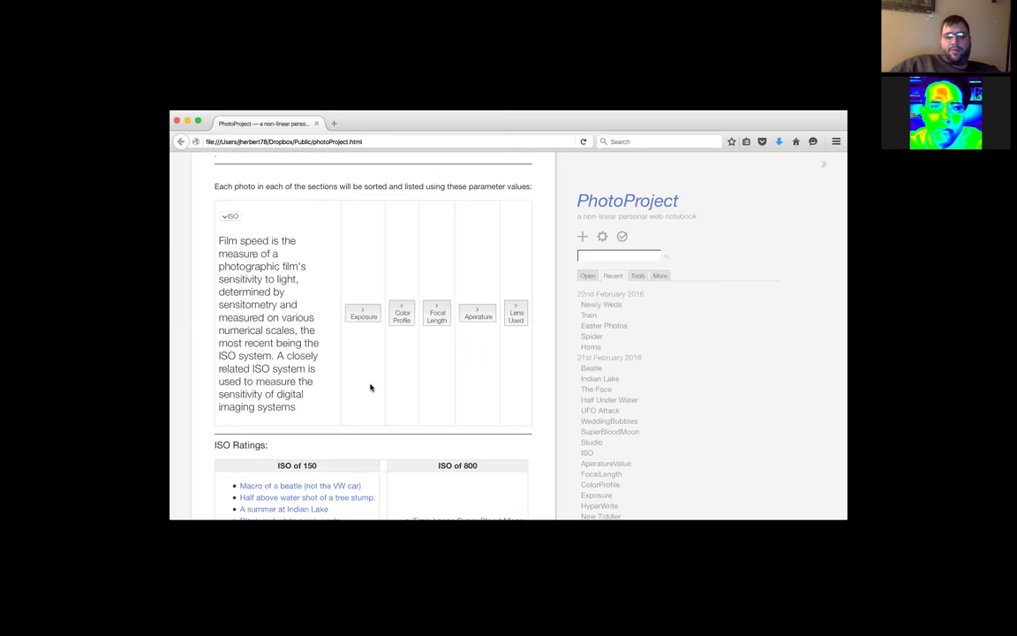
{"action": "left_click", "coordinate": [230, 216]}
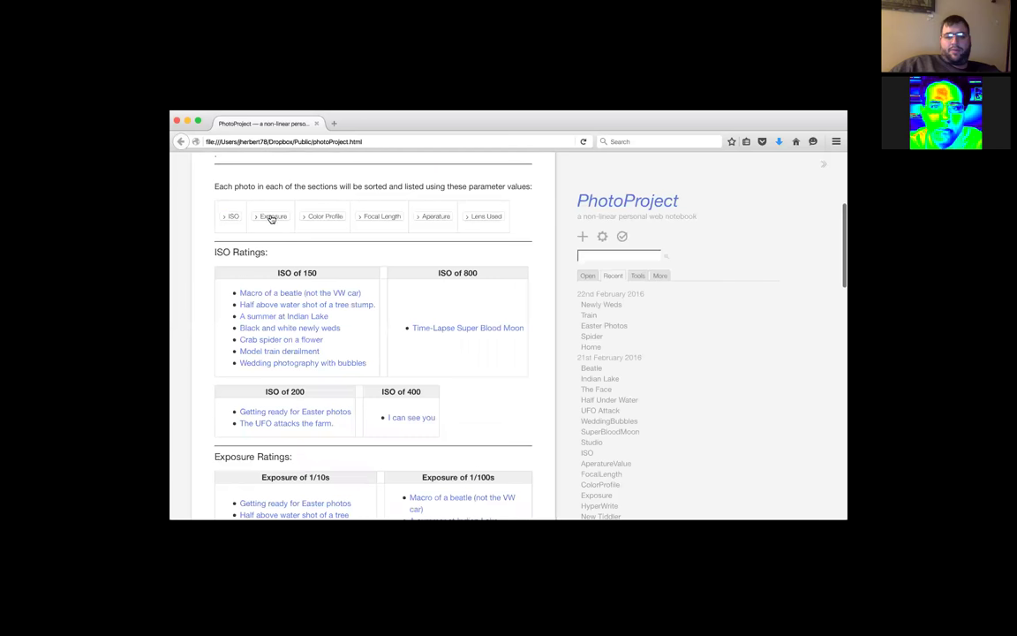
{"action": "left_click", "coordinate": [271, 219]}
{"action": "left_click", "coordinate": [271, 220]}
{"action": "left_click", "coordinate": [324, 220]}
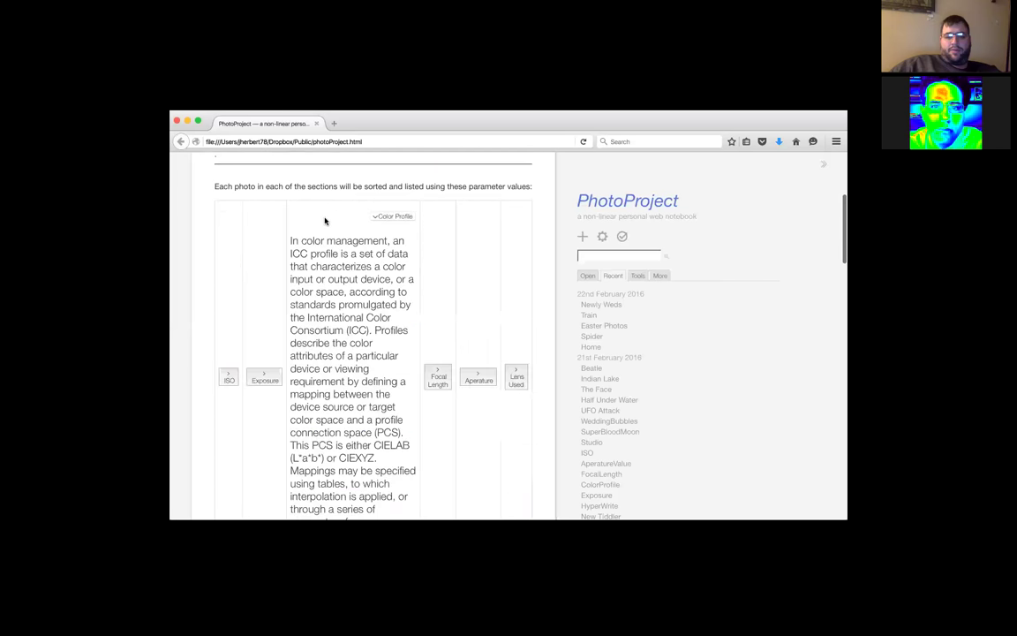
{"action": "left_click", "coordinate": [392, 217]}
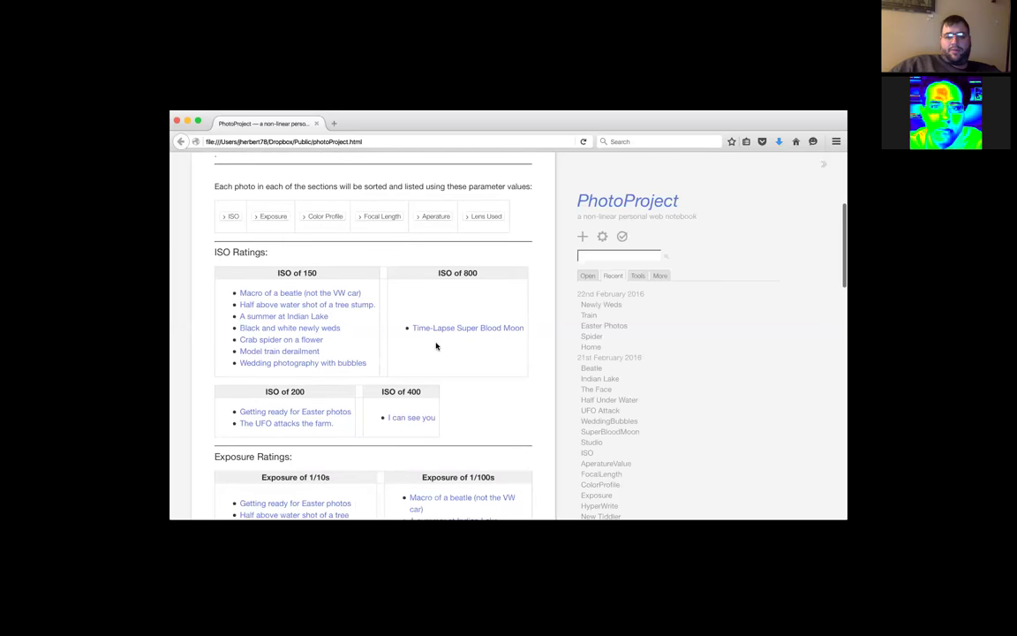
- Open "Macro of a beatle (not the VW car)" from the ISO of 150 list, view its photo and tags, and close it
{"action": "scroll", "coordinate": [436, 346], "scroll_direction": "down", "scroll_amount": 3}
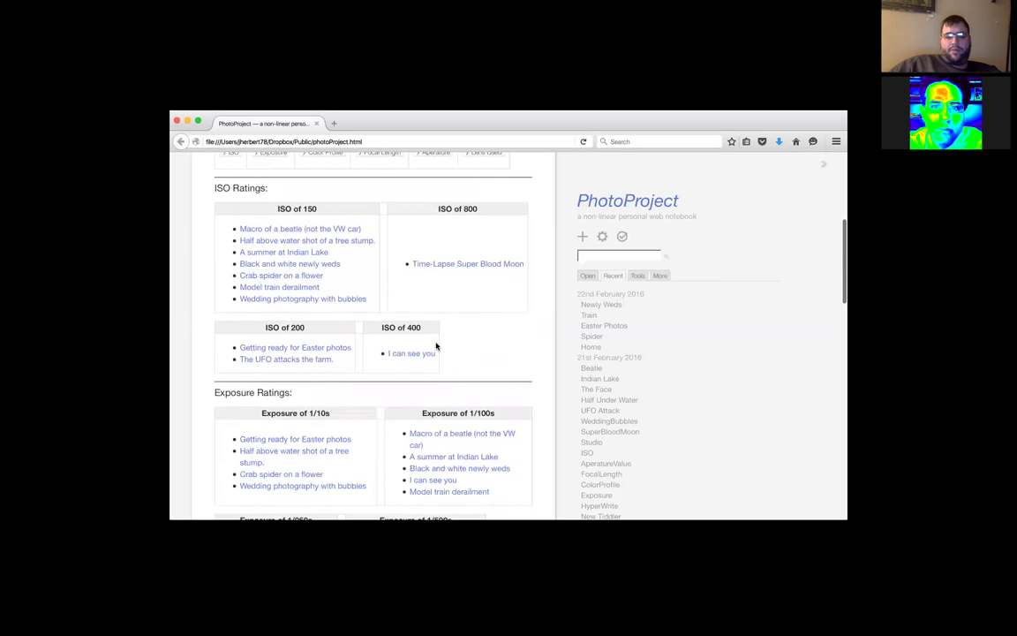
{"action": "scroll", "coordinate": [436, 336], "scroll_direction": "down", "scroll_amount": 1}
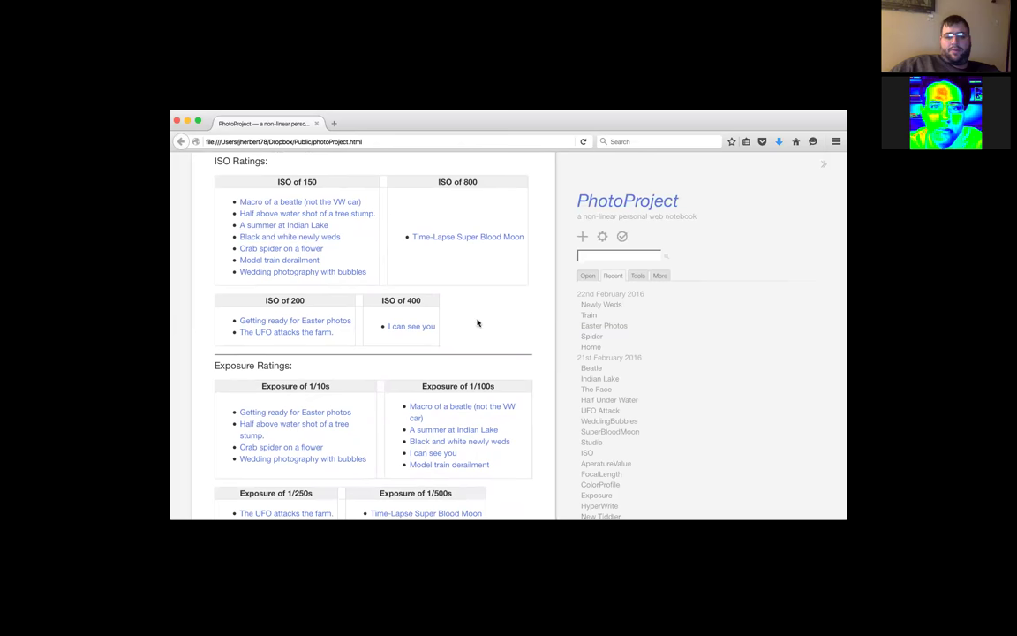
{"action": "scroll", "coordinate": [477, 322], "scroll_direction": "down", "scroll_amount": 1}
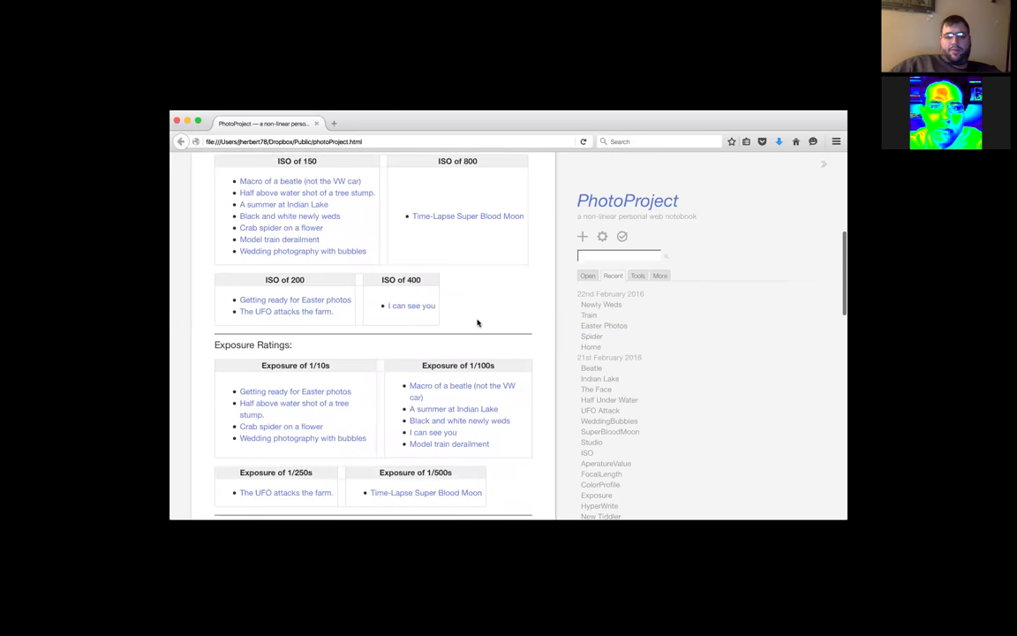
{"action": "left_click", "coordinate": [290, 183]}
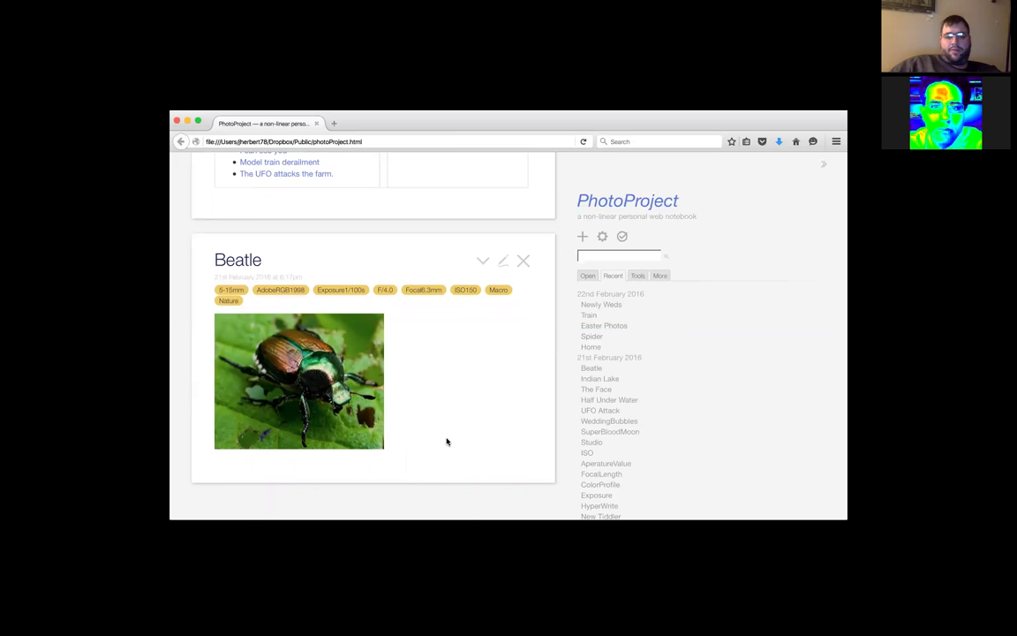
{"action": "scroll", "coordinate": [489, 351], "scroll_direction": "up", "scroll_amount": 1}
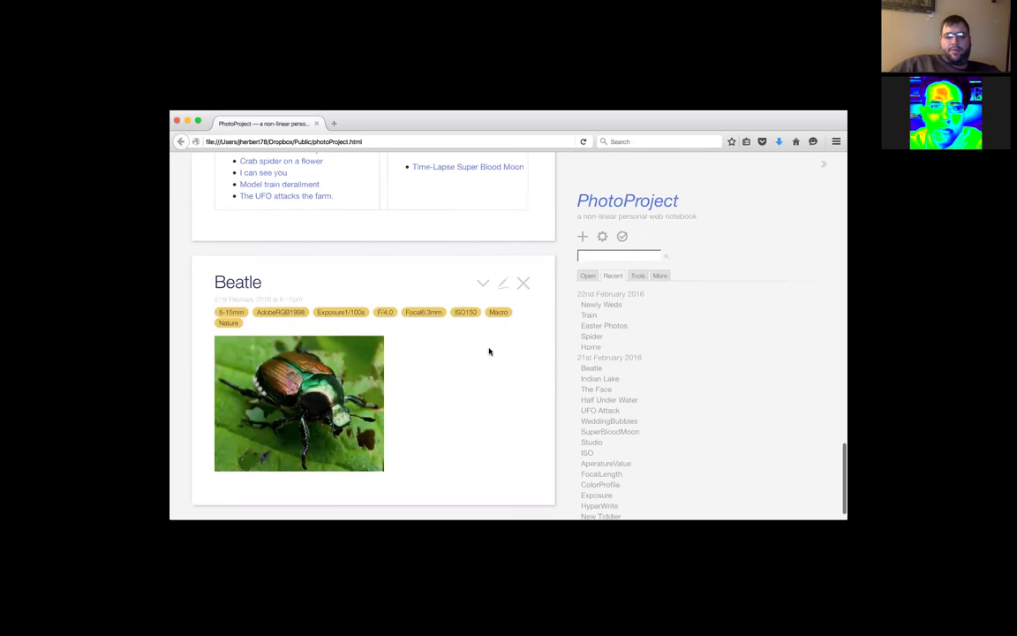
{"action": "scroll", "coordinate": [489, 352], "scroll_direction": "up", "scroll_amount": 1}
{"action": "left_click", "coordinate": [524, 317]}
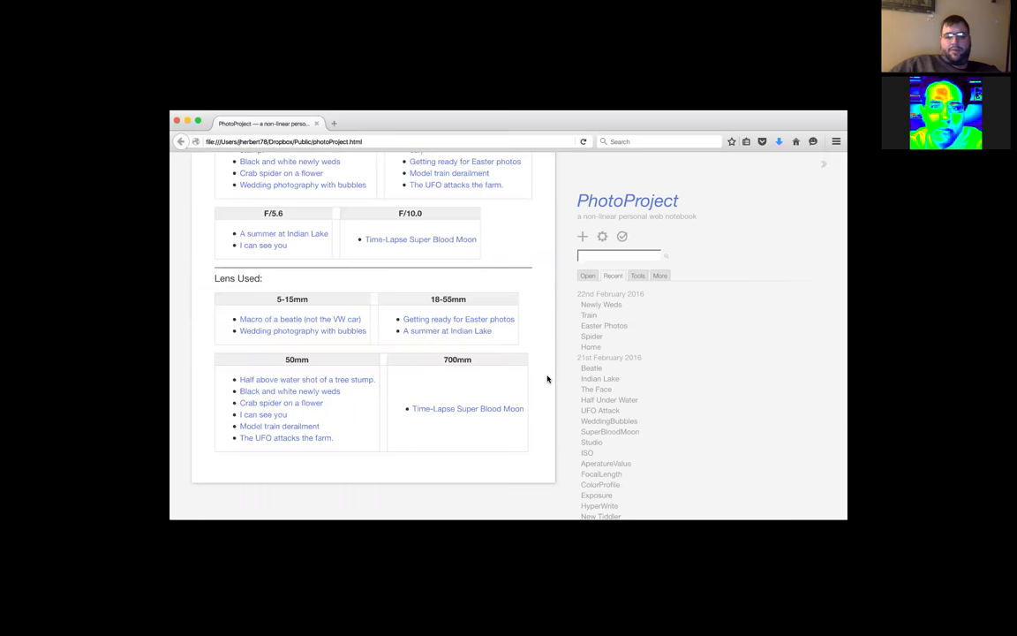
- Review the Home tiddler's photo lists from Lens Used back up to the section and parameter overview
{"action": "scroll", "coordinate": [548, 378], "scroll_direction": "up", "scroll_amount": 1}
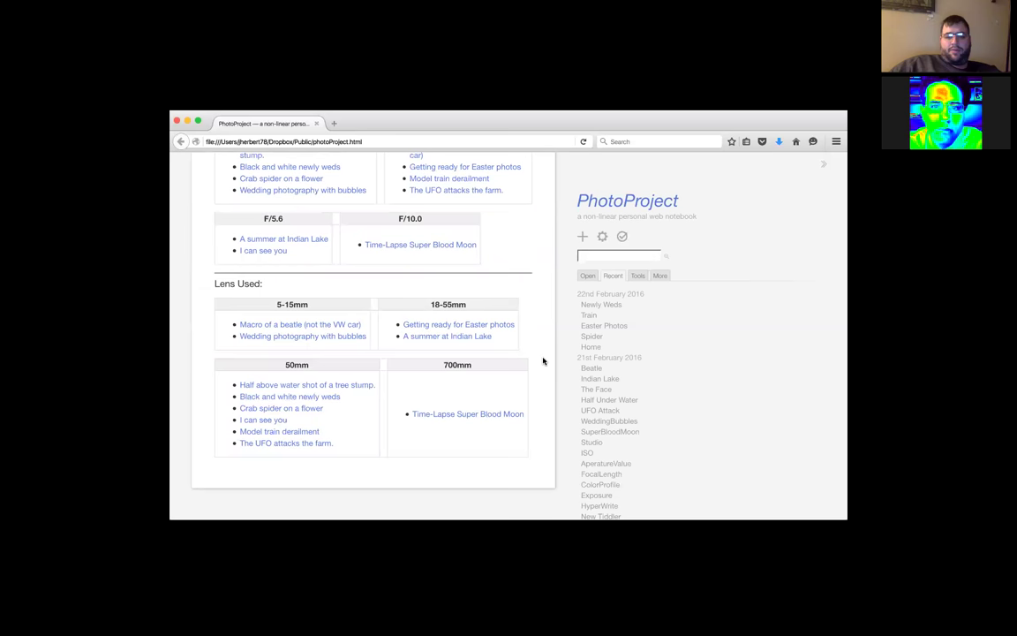
{"action": "scroll", "coordinate": [543, 361], "scroll_direction": "up", "scroll_amount": 10}
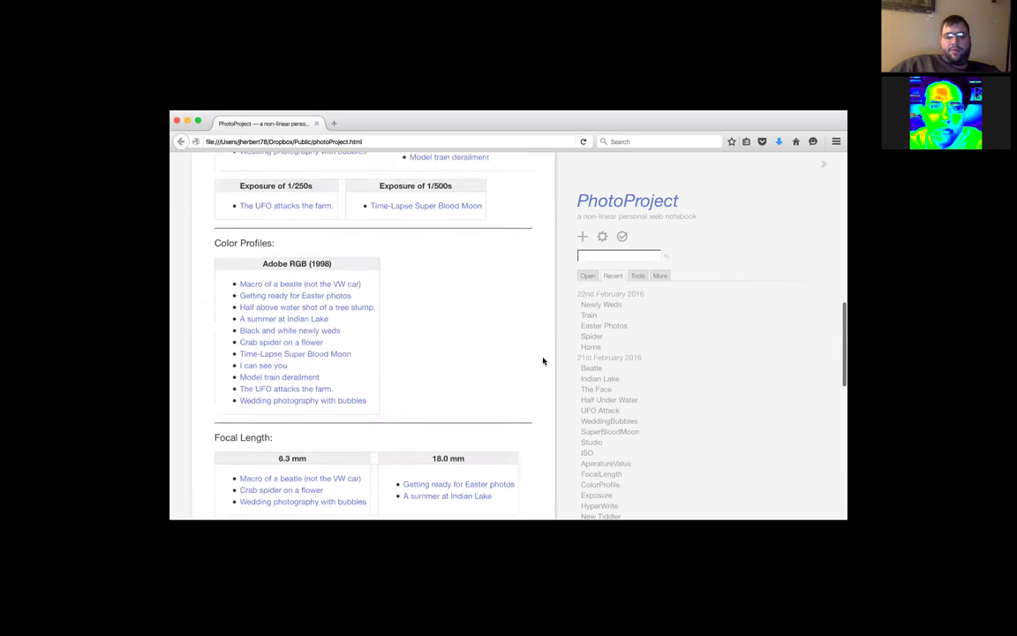
{"action": "scroll", "coordinate": [543, 360], "scroll_direction": "up", "scroll_amount": 10}
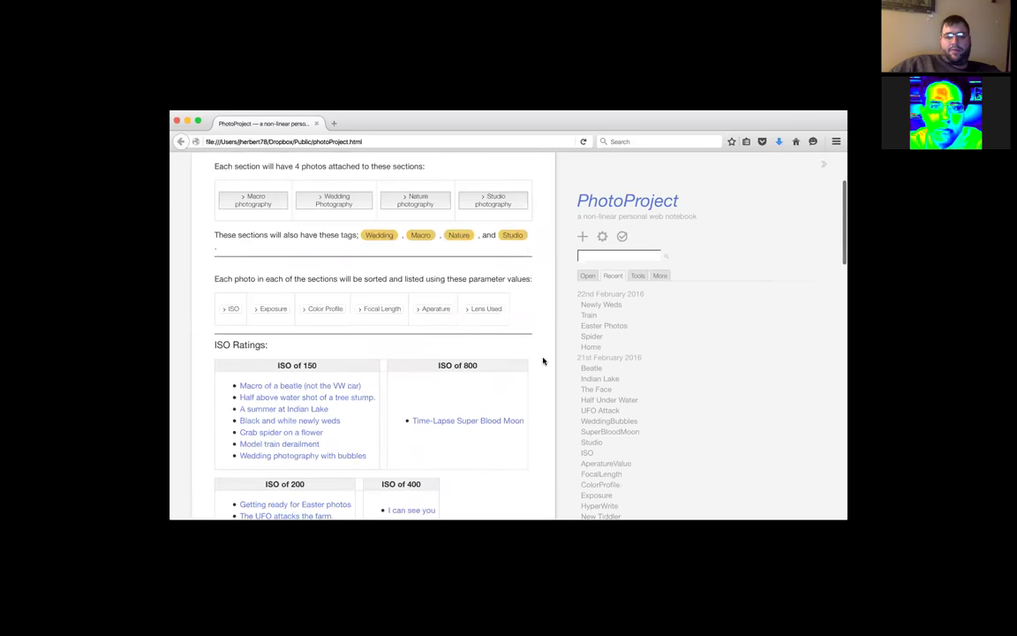
{"action": "scroll", "coordinate": [543, 360], "scroll_direction": "up", "scroll_amount": 3}
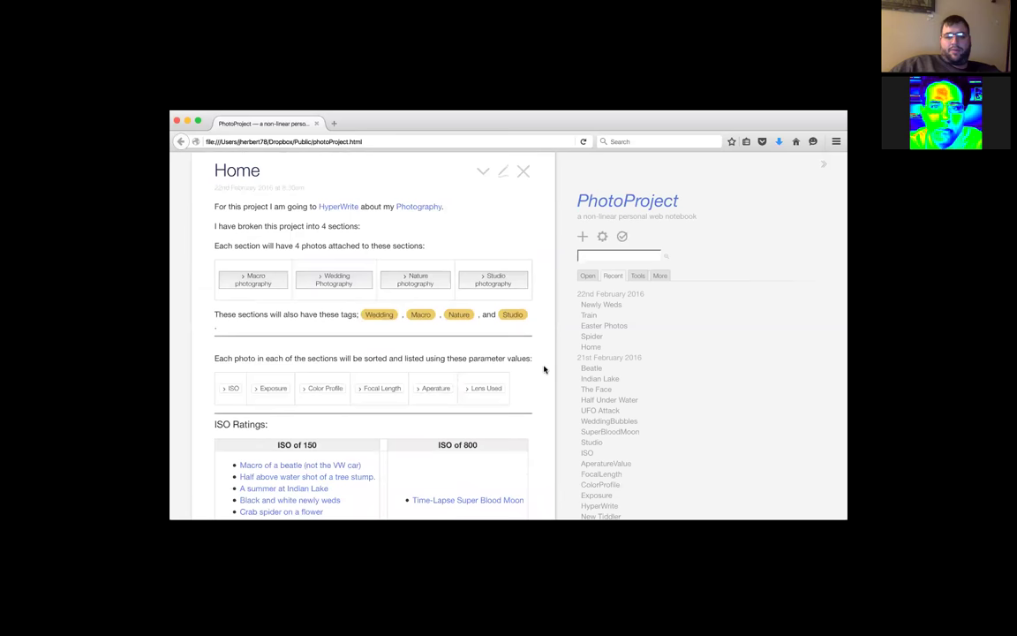
{"action": "scroll", "coordinate": [544, 369], "scroll_direction": "down", "scroll_amount": 1}
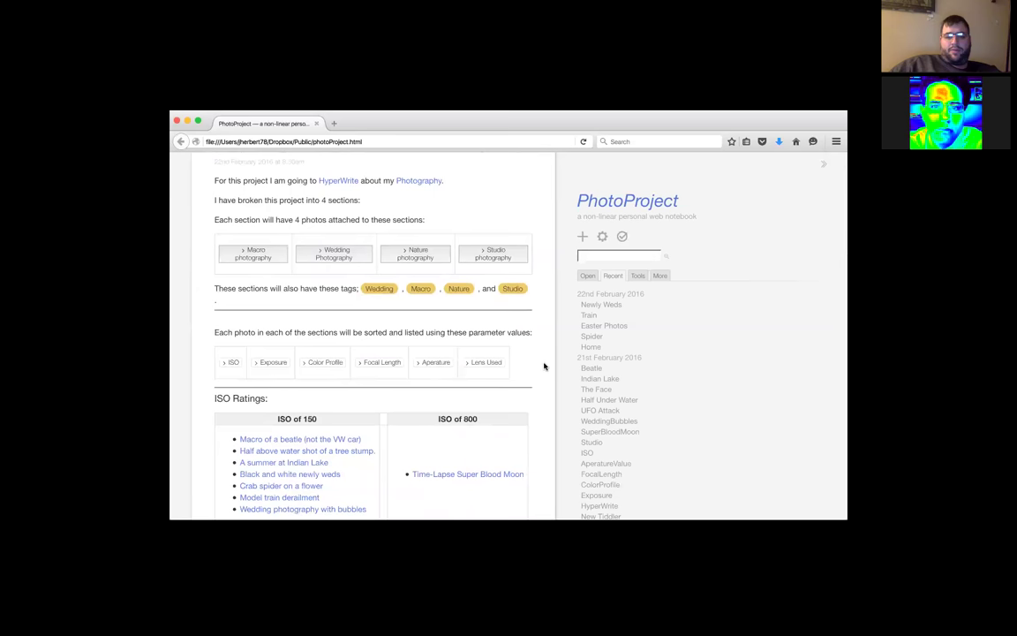
- Create a new tiddler using the word "parameter" copied from the Home tiddler's sorting sentence as its title
{"action": "scroll", "coordinate": [544, 366], "scroll_direction": "down", "scroll_amount": 1}
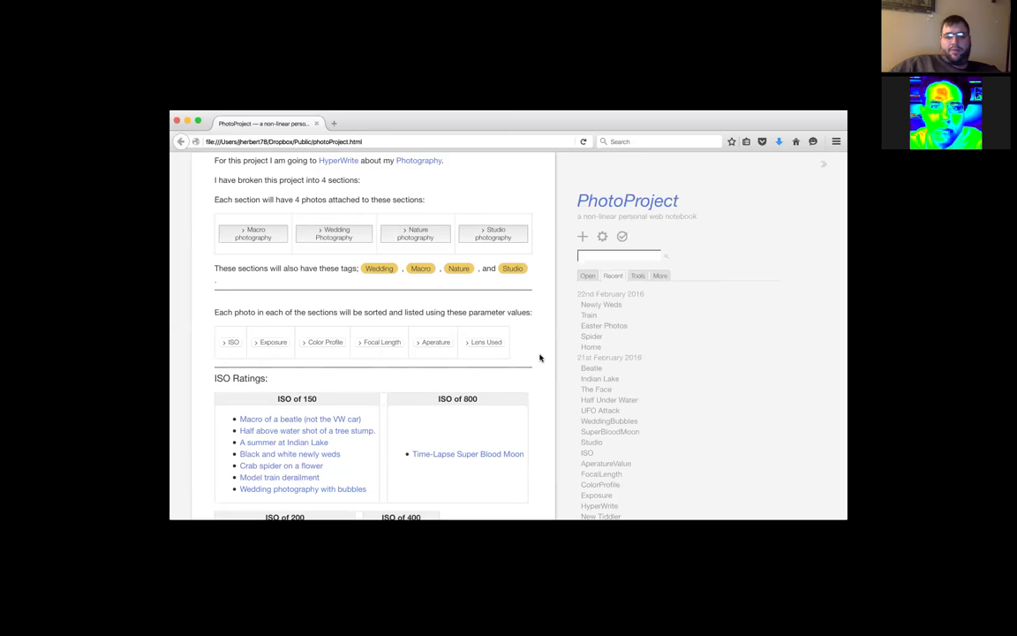
{"action": "scroll", "coordinate": [540, 358], "scroll_direction": "down", "scroll_amount": 1}
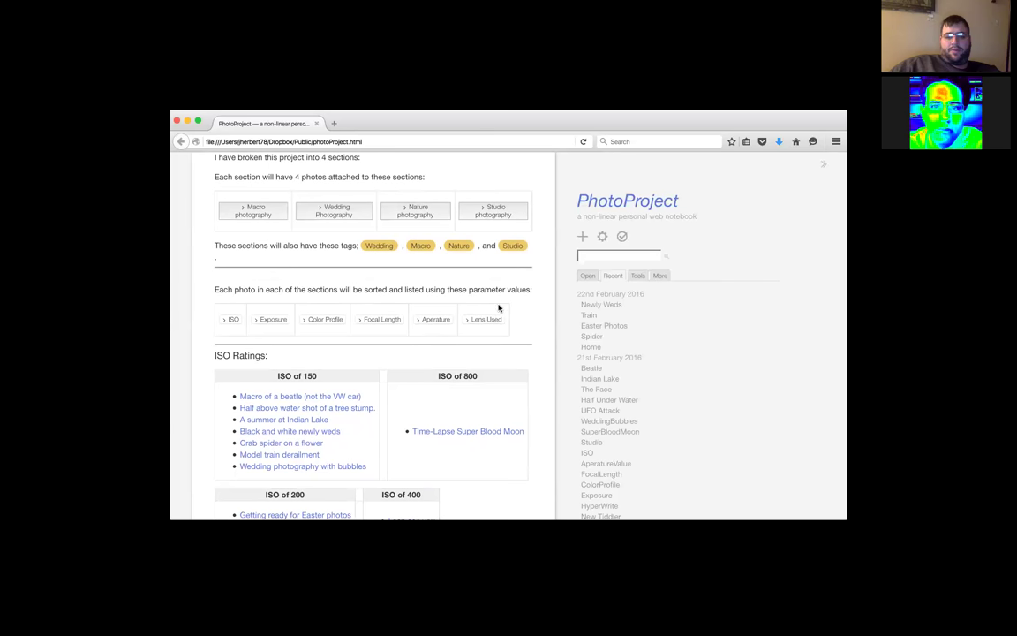
{"action": "scroll", "coordinate": [510, 307], "scroll_direction": "up", "scroll_amount": 1}
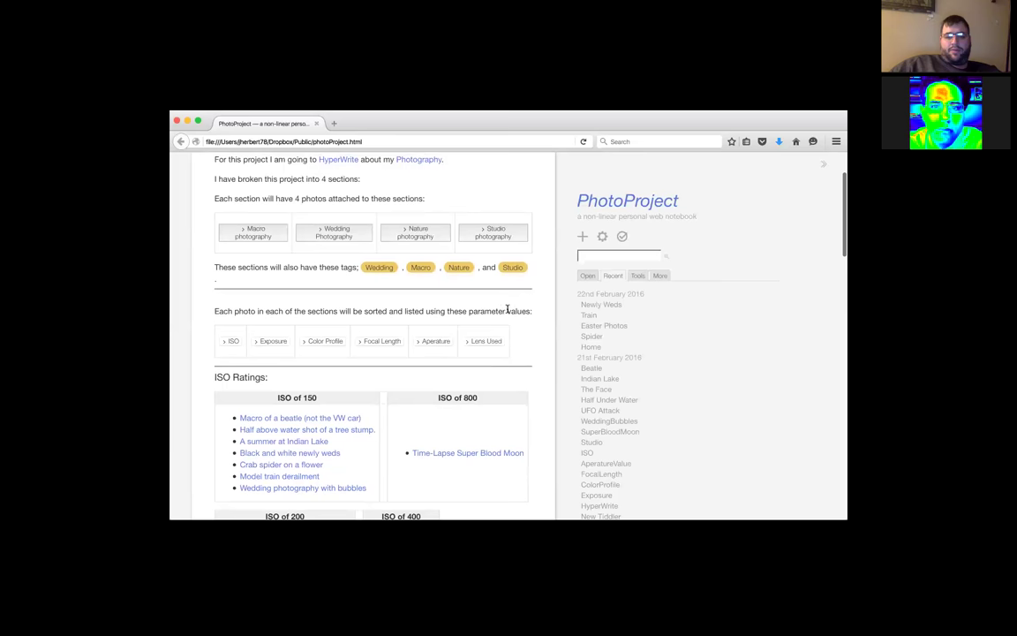
{"action": "left_click_drag", "start_coordinate": [506, 304], "coordinate": [468, 310]}
{"action": "key", "text": "super+c"}
{"action": "left_click", "coordinate": [582, 236]}
{"action": "key", "text": "super+v"}
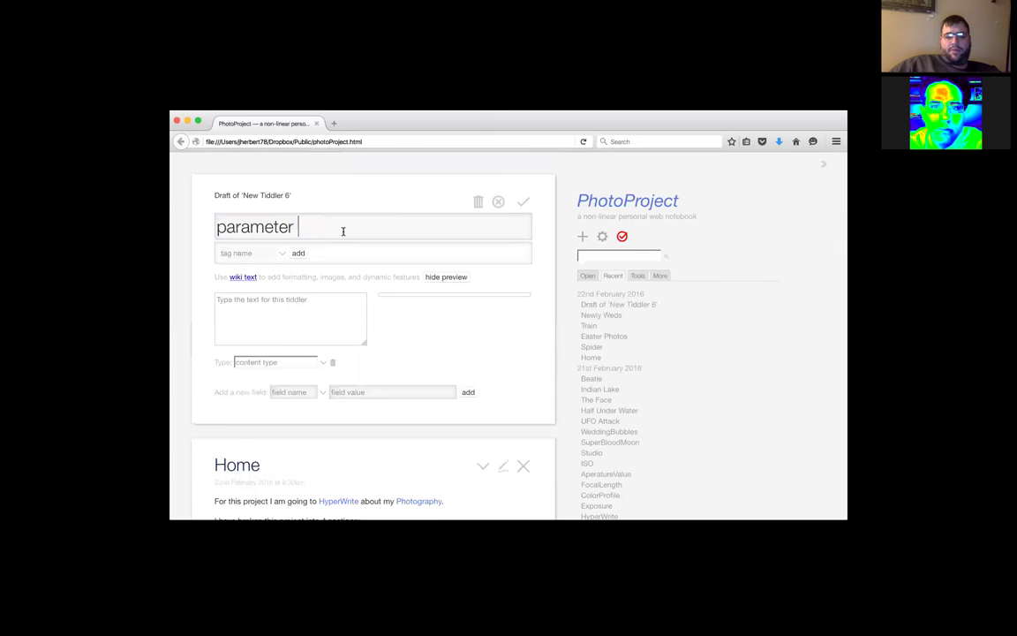
- Correct the new tiddler's title to "Parameters" and save the tiddler
{"action": "left_click", "coordinate": [226, 228]}
{"action": "key", "text": "BackSpace"}
{"action": "type", "text": "P"}
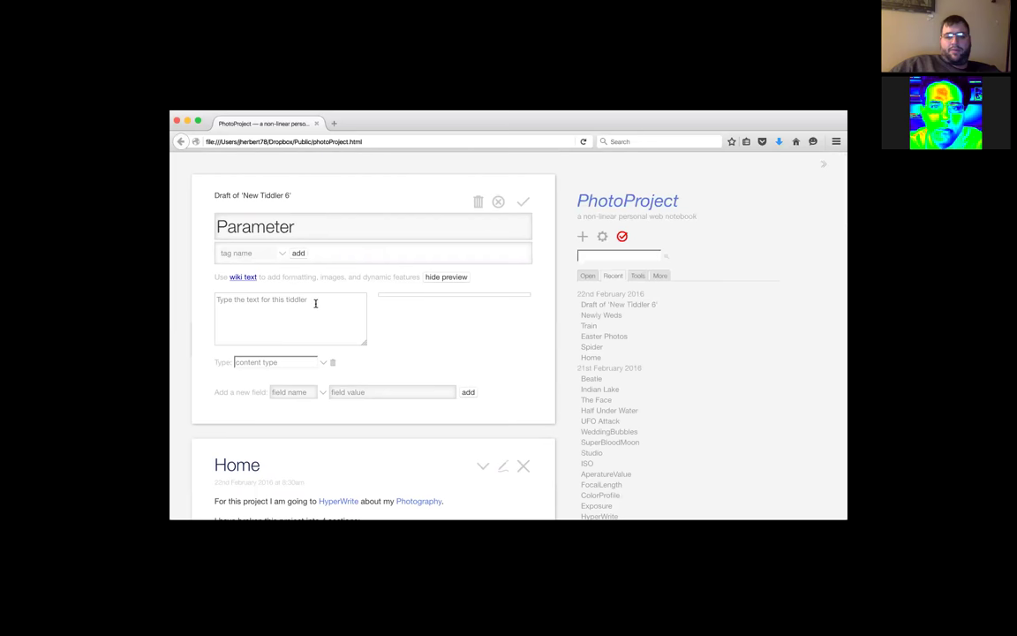
{"action": "left_click", "coordinate": [300, 227]}
{"action": "type", "text": "s"}
{"action": "key", "text": "BackSpace"}
{"action": "key", "text": "BackSpace"}
{"action": "type", "text": "s"}
{"action": "left_click", "coordinate": [521, 204]}
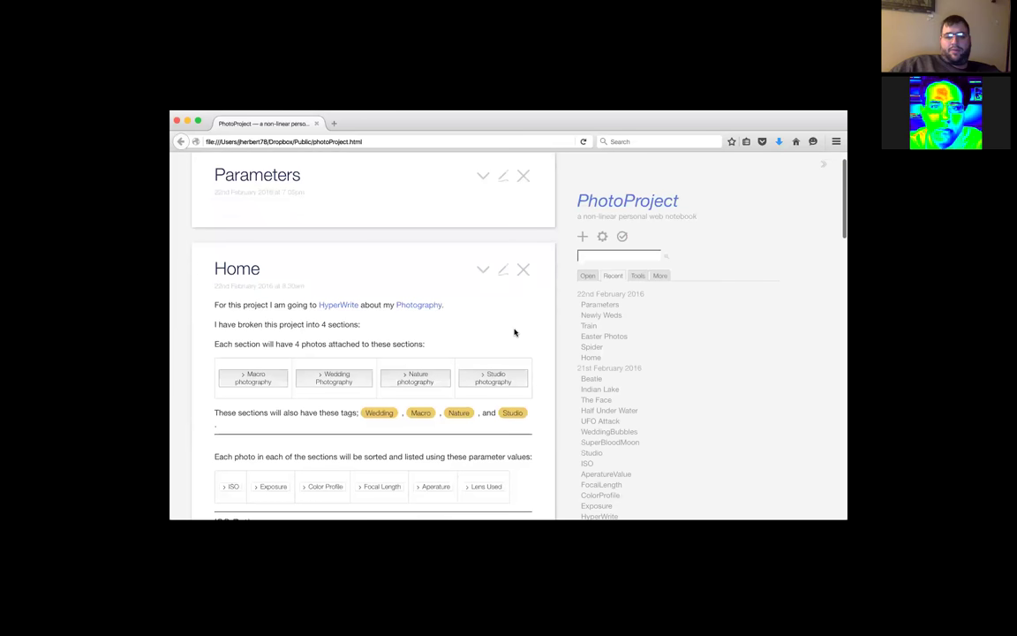
- Open the ISO tiddler, display the tiddlers sharing its Text tag, and dismiss the list
{"action": "scroll", "coordinate": [515, 332], "scroll_direction": "down", "scroll_amount": 2}
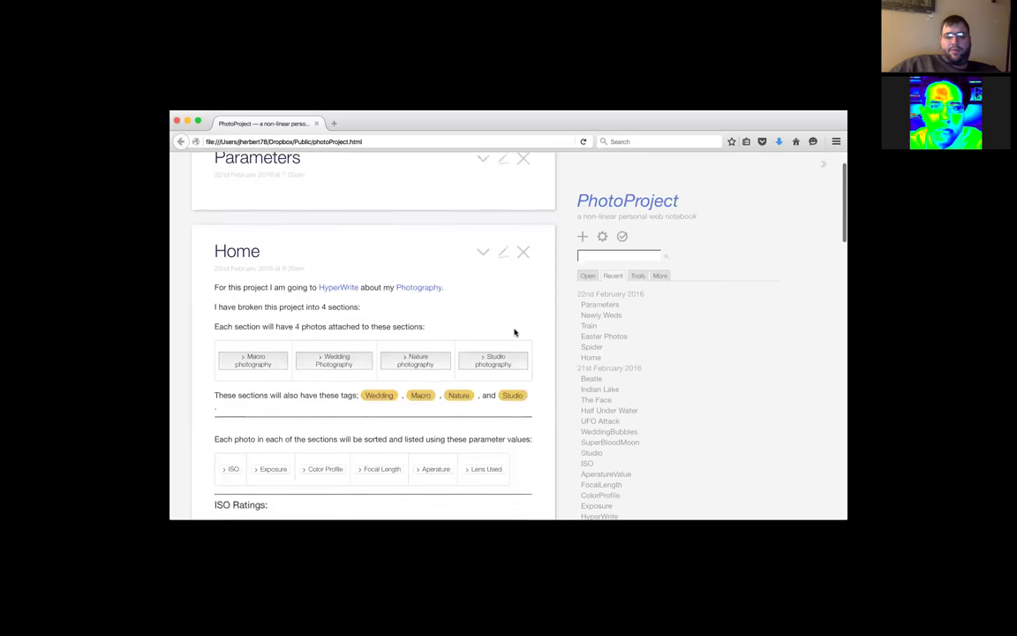
{"action": "left_click", "coordinate": [588, 465]}
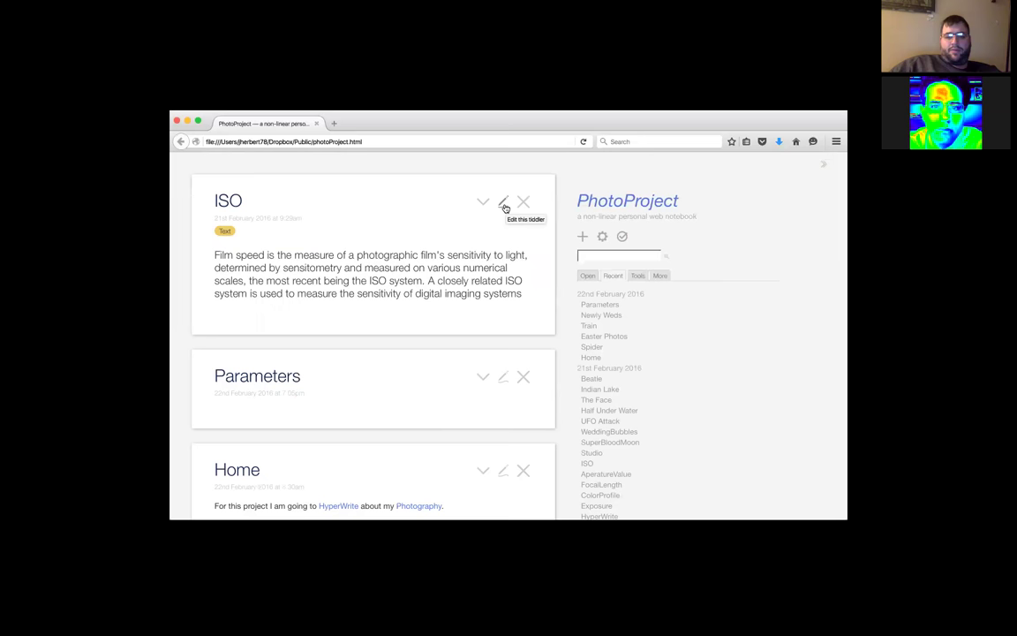
{"action": "left_click", "coordinate": [227, 232]}
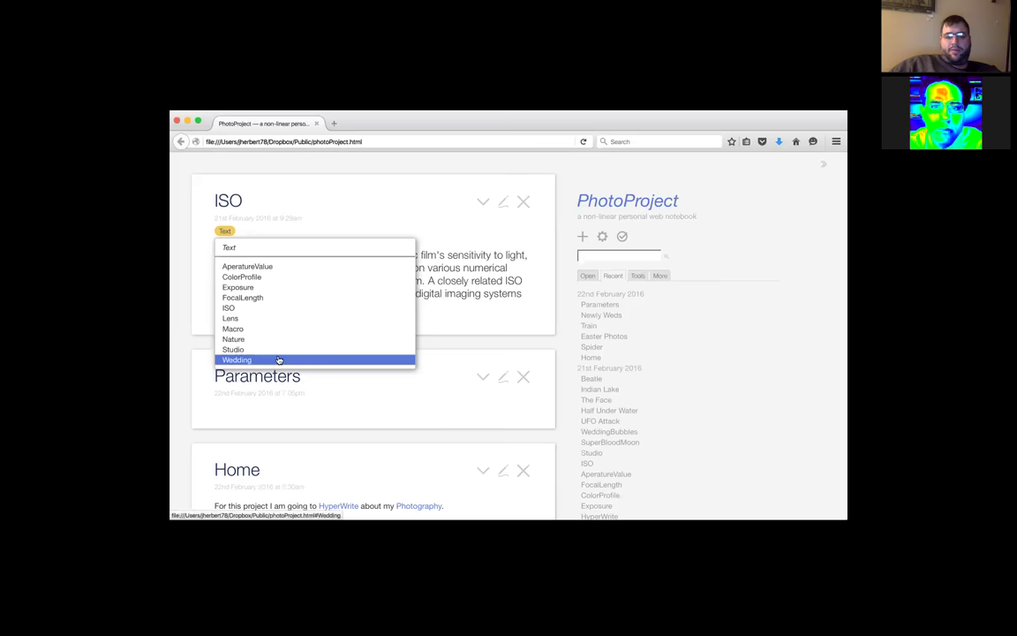
{"action": "left_click", "coordinate": [470, 321]}
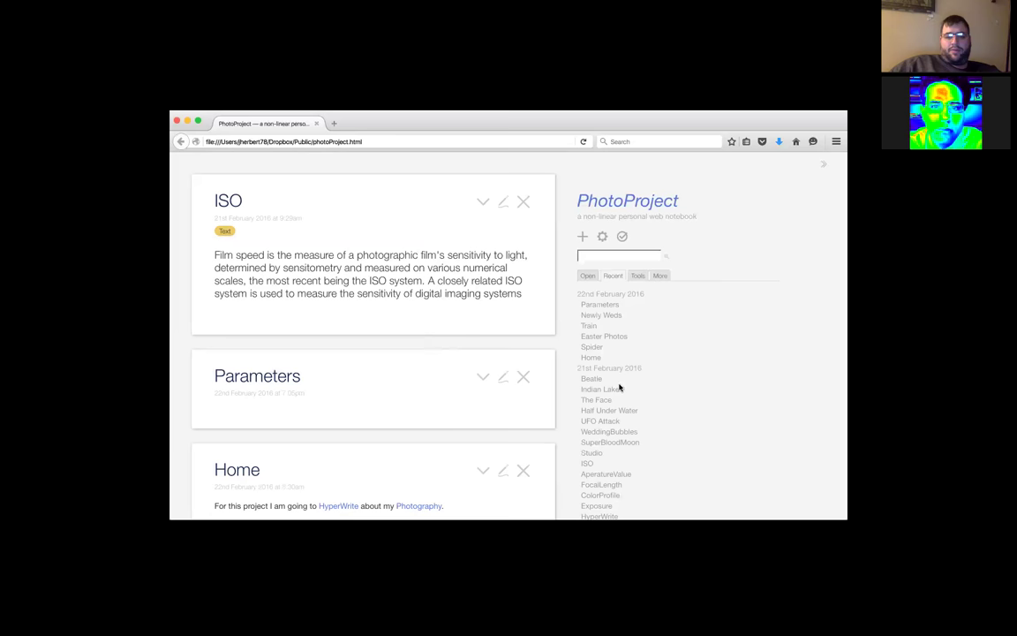
- Load the DesignWrITe wiki from bit.do/designwrite in a new browser tab
{"action": "left_click", "coordinate": [334, 123]}
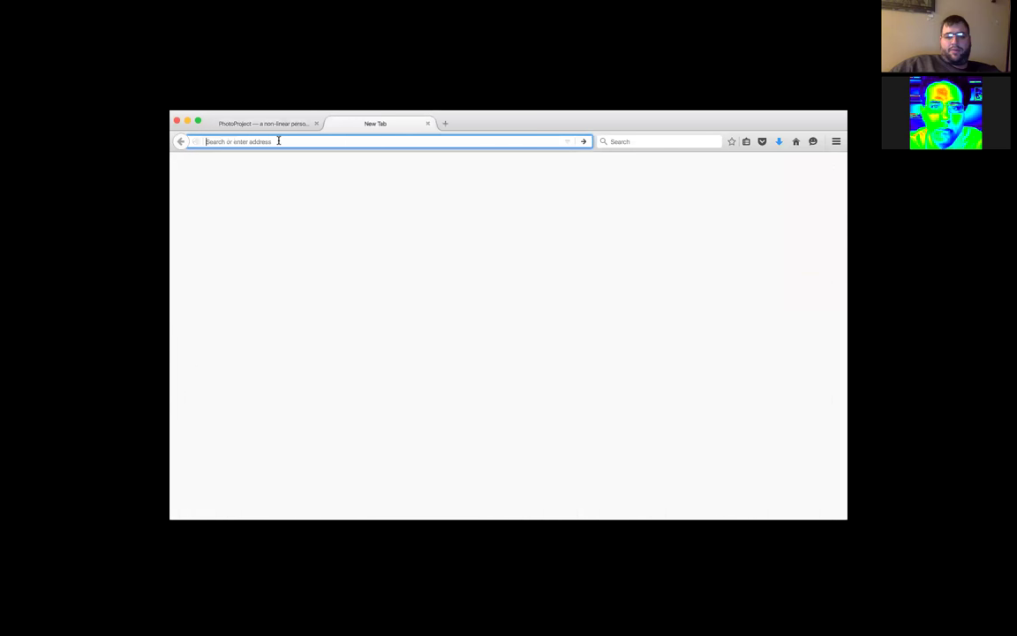
{"action": "type", "text": "bit.do/"}
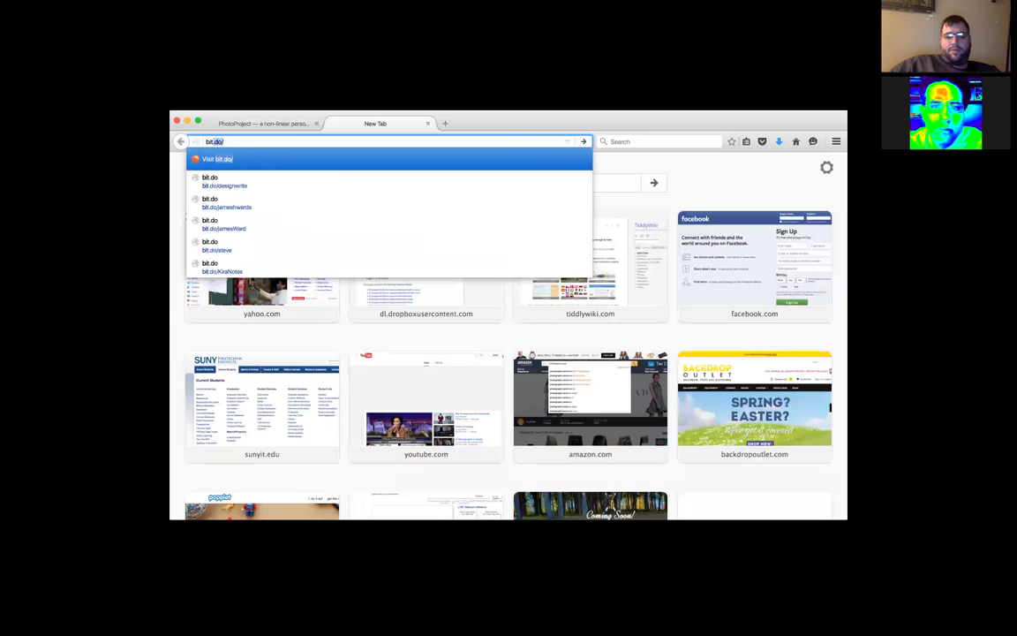
{"action": "key", "text": "Down"}
{"action": "key", "text": "Return"}
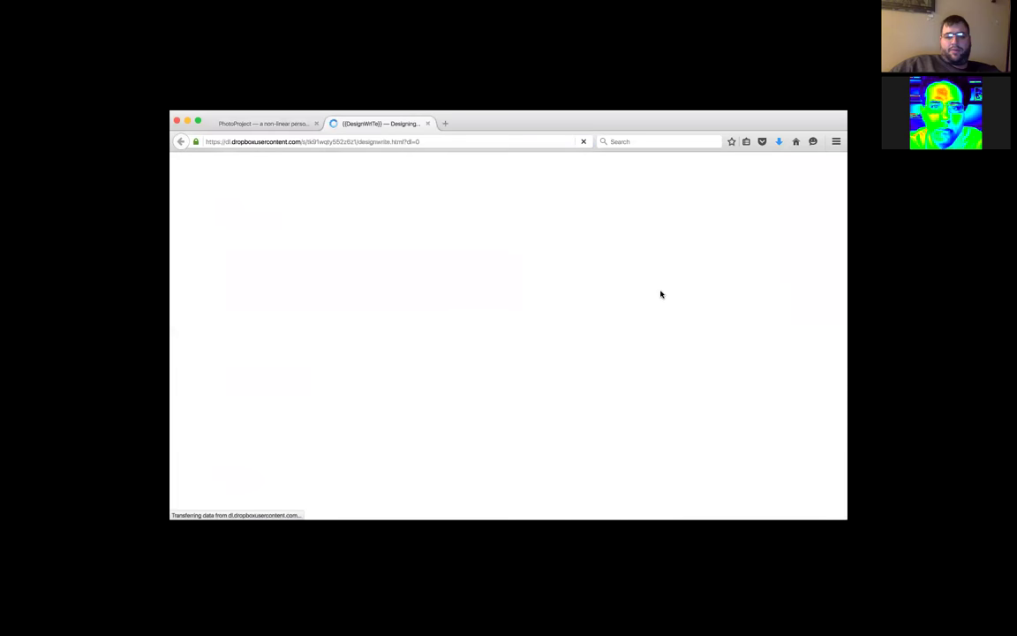
- Search the DesignWrITe wiki for "renameta" and open the RenameTags tiddler
{"action": "type", "text": "r"}
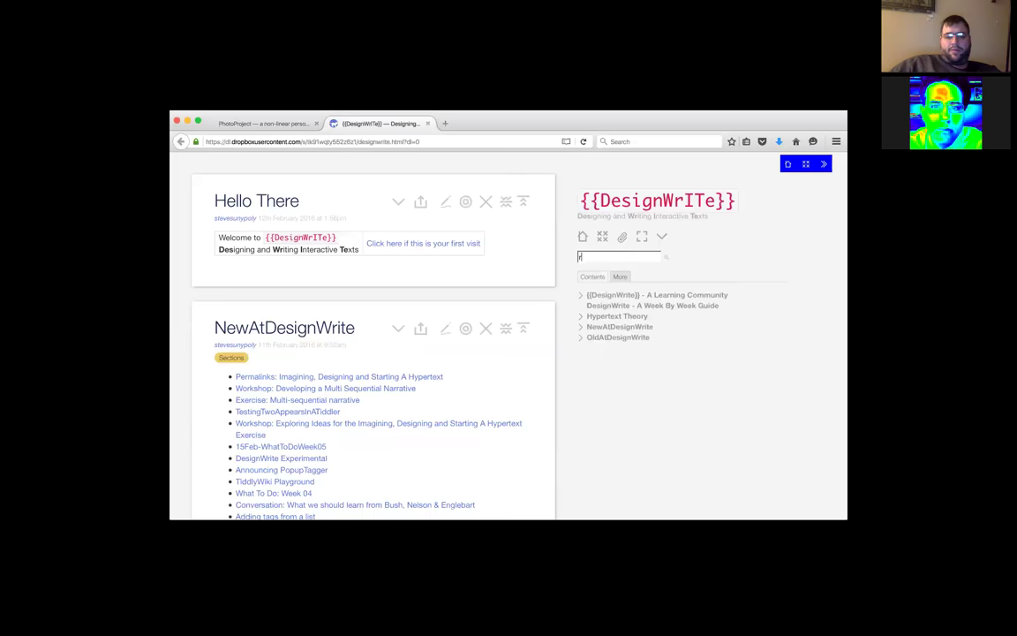
{"action": "type", "text": "enameta"}
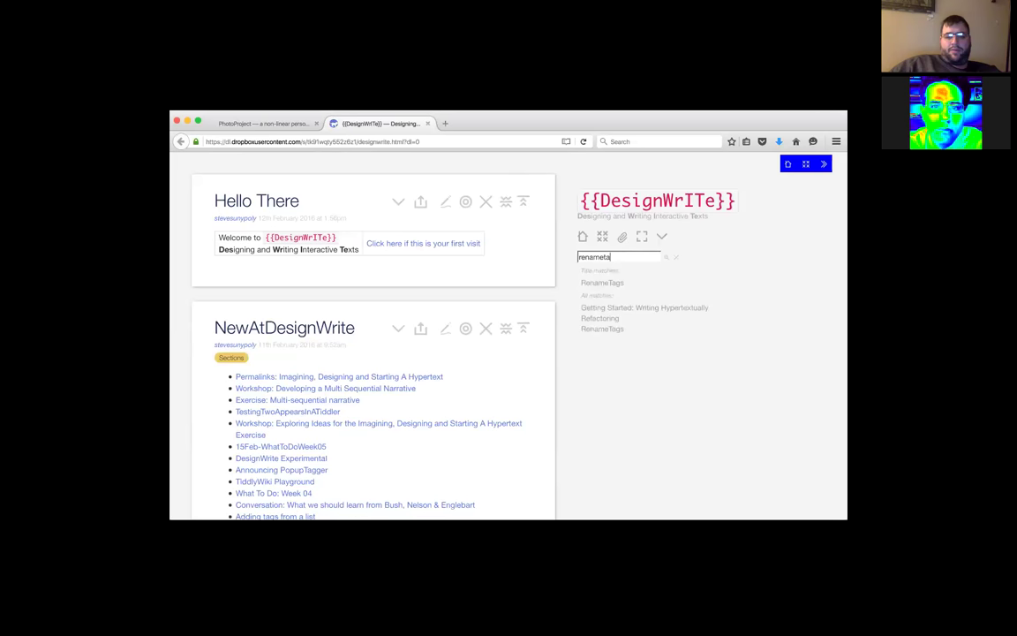
{"action": "left_click", "coordinate": [603, 283]}
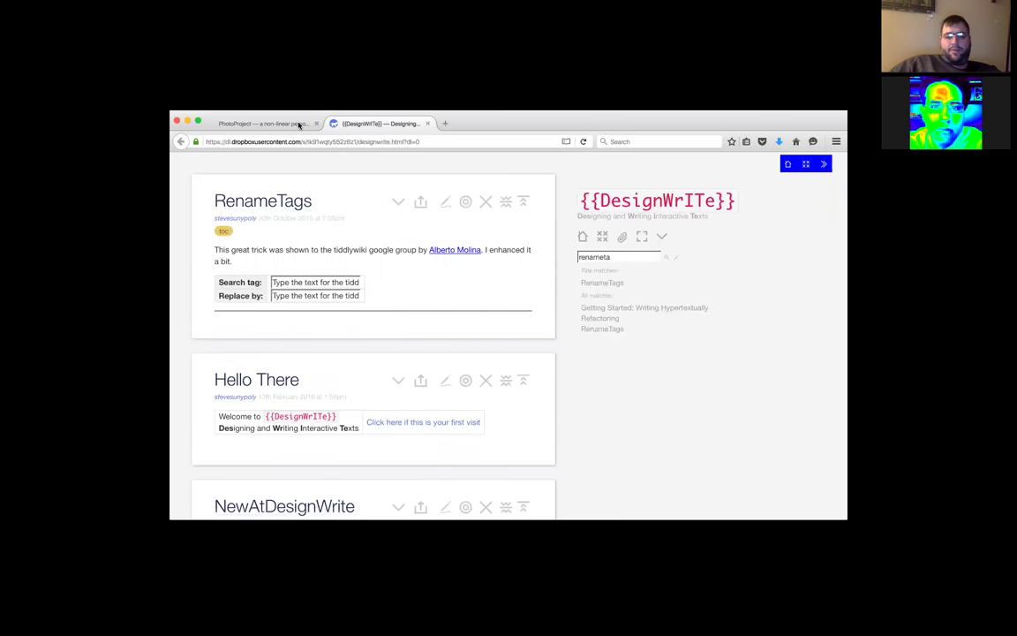
- Import the RenameTags tiddler from DesignWrITe into the PhotoProject wiki and open it there
{"action": "left_click_drag", "start_coordinate": [583, 282], "coordinate": [301, 160]}
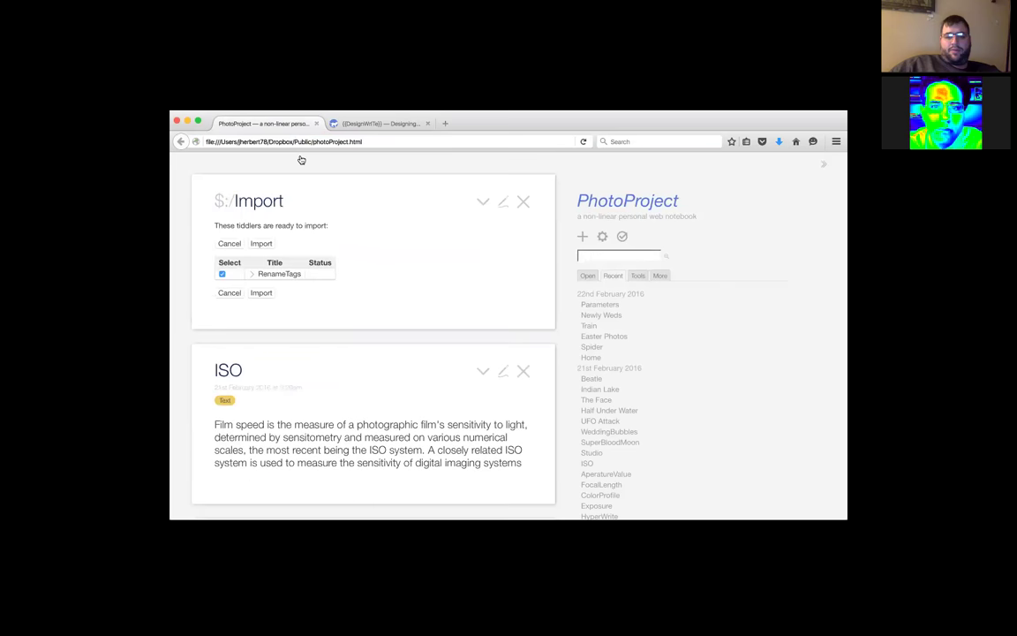
{"action": "scroll", "coordinate": [271, 298], "scroll_direction": "down", "scroll_amount": 1}
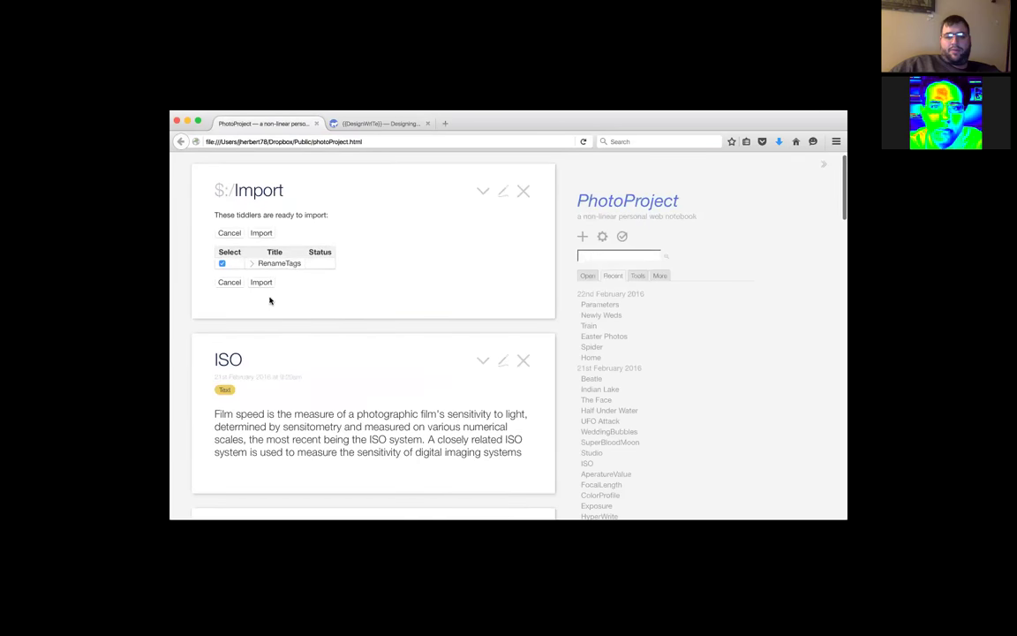
{"action": "left_click", "coordinate": [263, 282]}
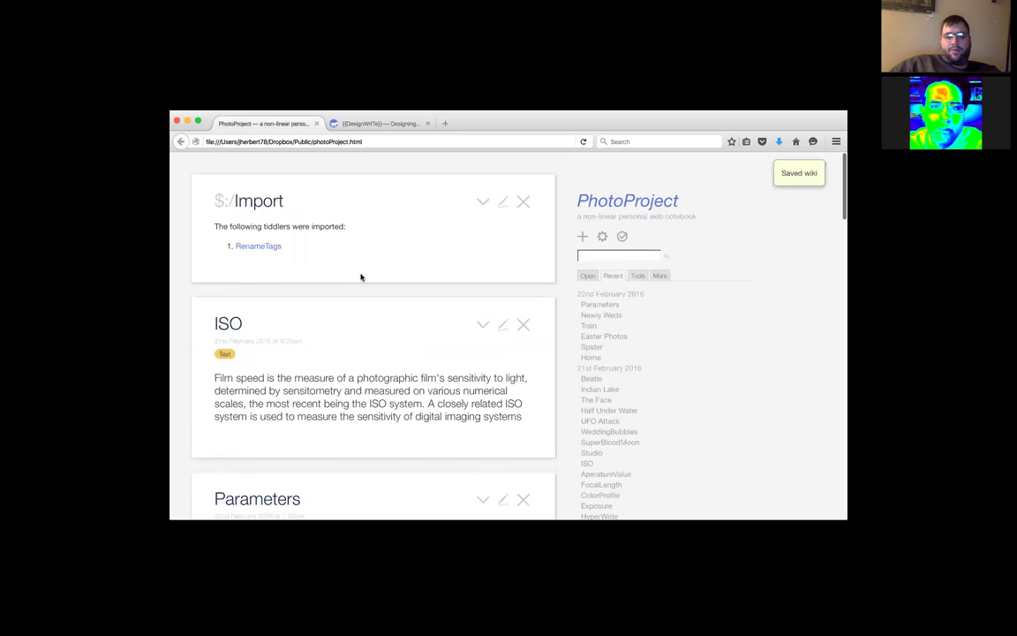
{"action": "left_click", "coordinate": [264, 247]}
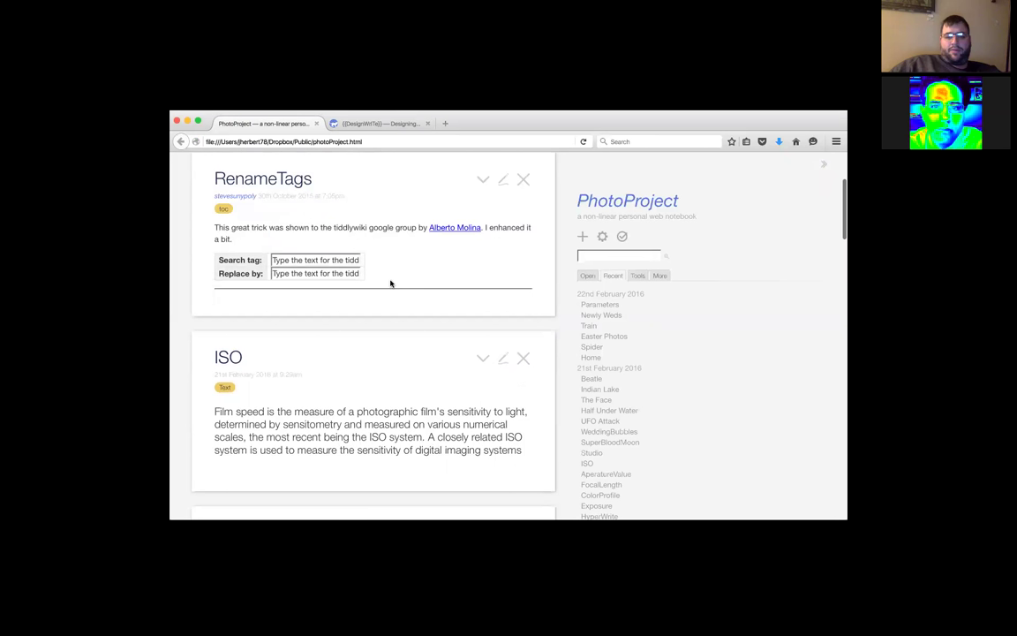
- Replace the placeholder for the search tag in RenameTags with "Text"
{"action": "left_click", "coordinate": [271, 260]}
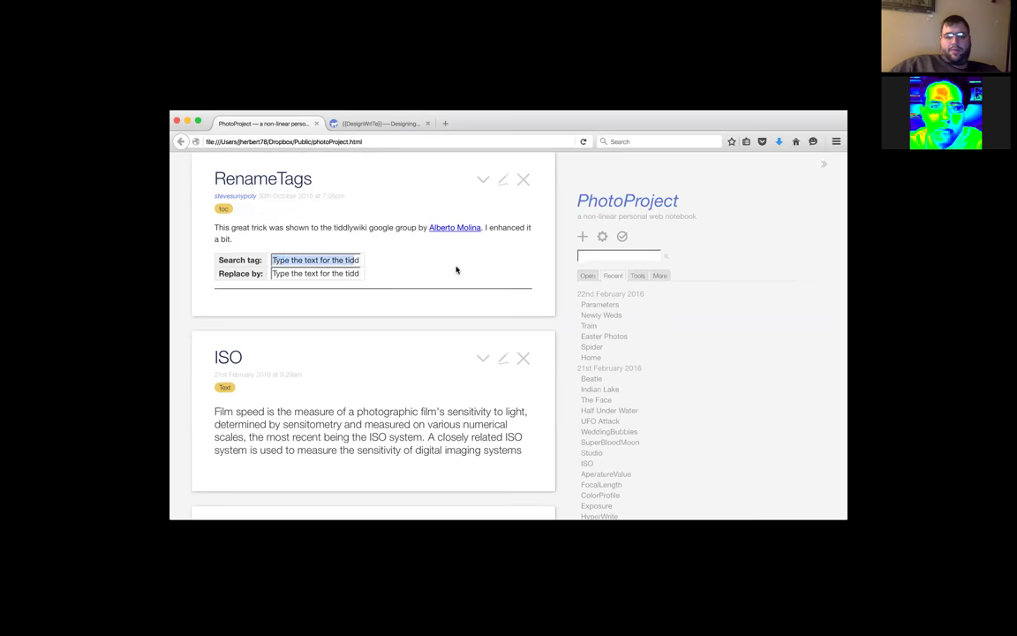
{"action": "type", "text": "dler '$:/temp/RenameTags/search'"}
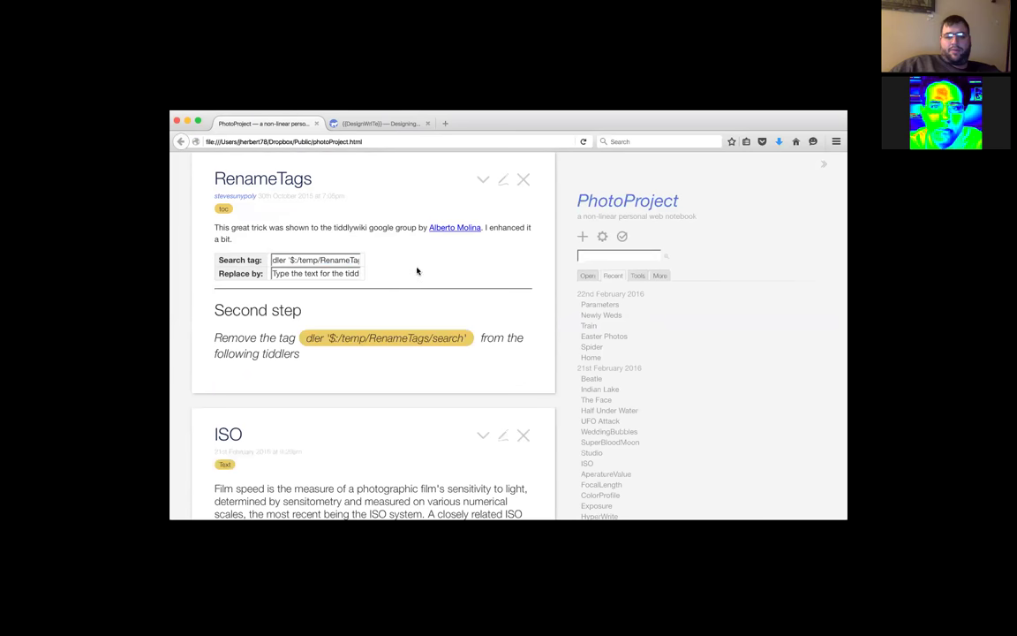
{"action": "triple_click", "coordinate": [358, 260]}
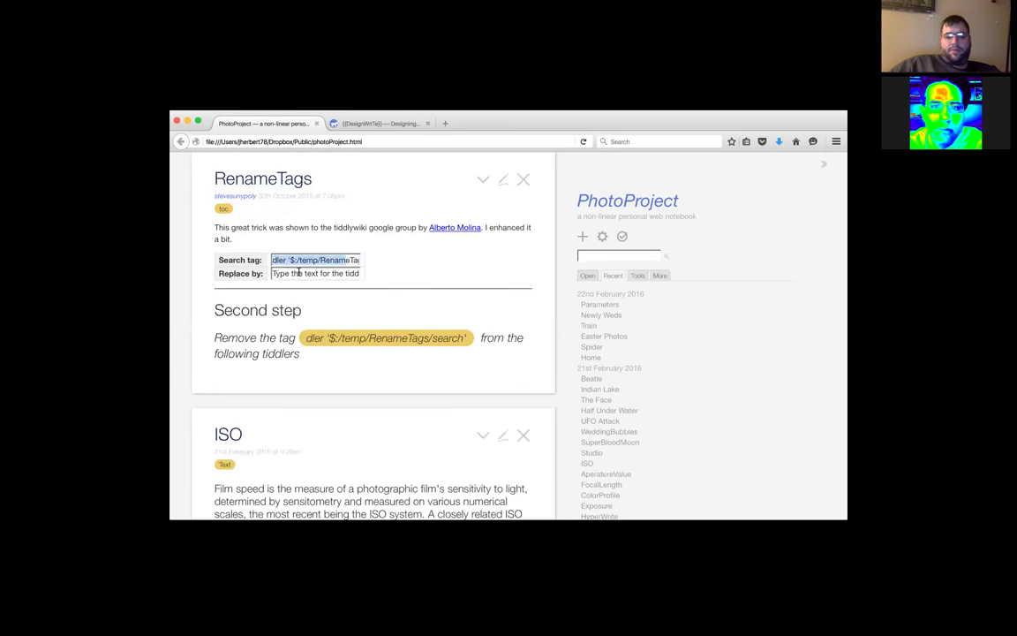
{"action": "key", "text": "BackSpace"}
{"action": "type", "text": "test"}
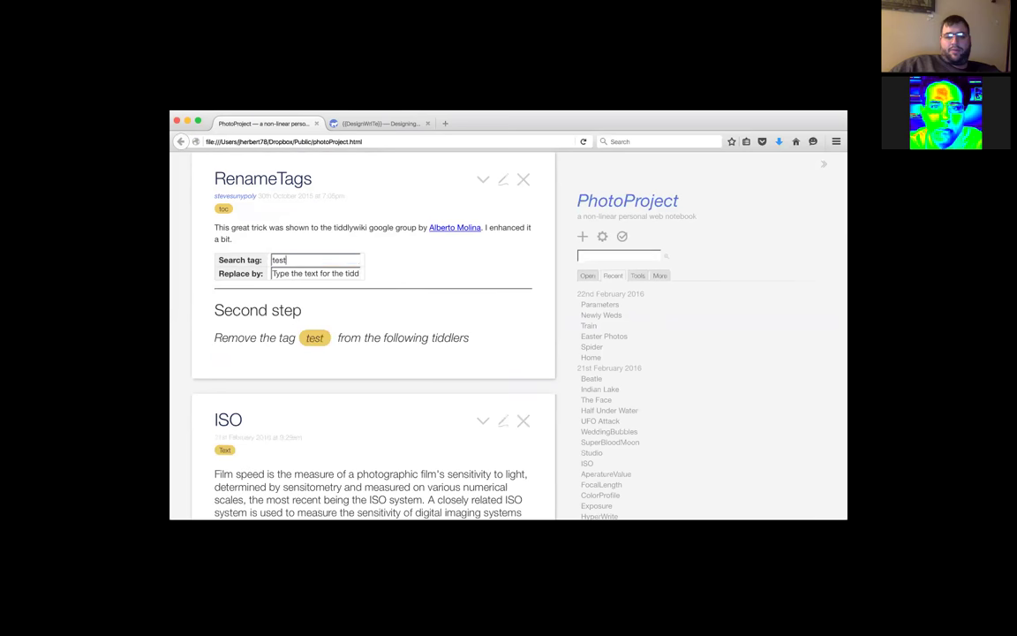
{"action": "key", "text": "BackSpace"}
{"action": "key", "text": "BackSpace"}
{"action": "type", "text": "xt"}
{"action": "key", "text": "BackSpace"}
{"action": "key", "text": "BackSpace"}
{"action": "key", "text": "BackSpace"}
{"action": "key", "text": "BackSpace"}
{"action": "type", "text": "T"}
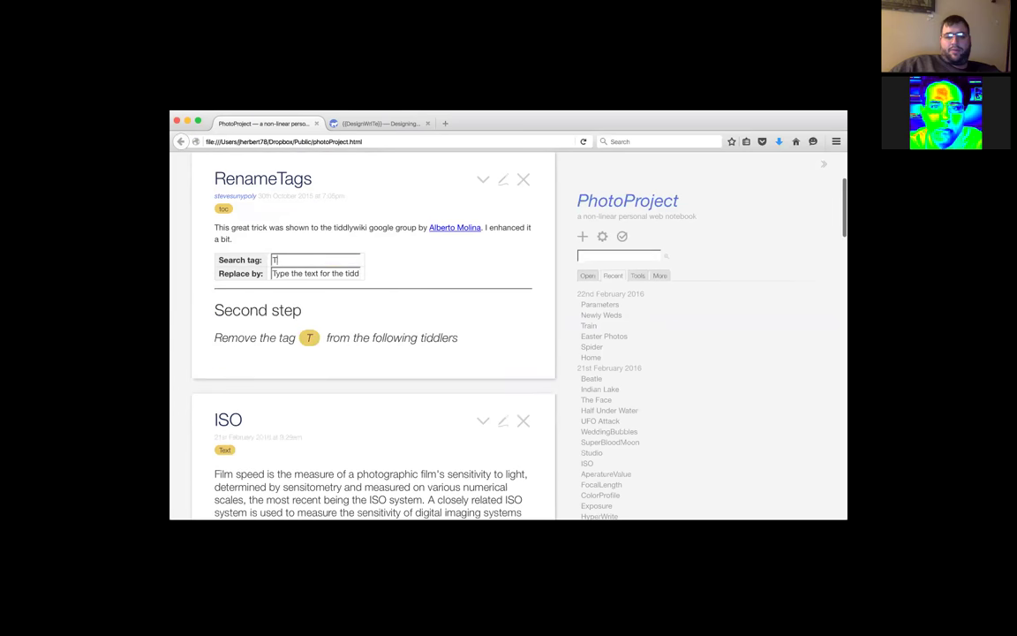
{"action": "type", "text": "ext"}
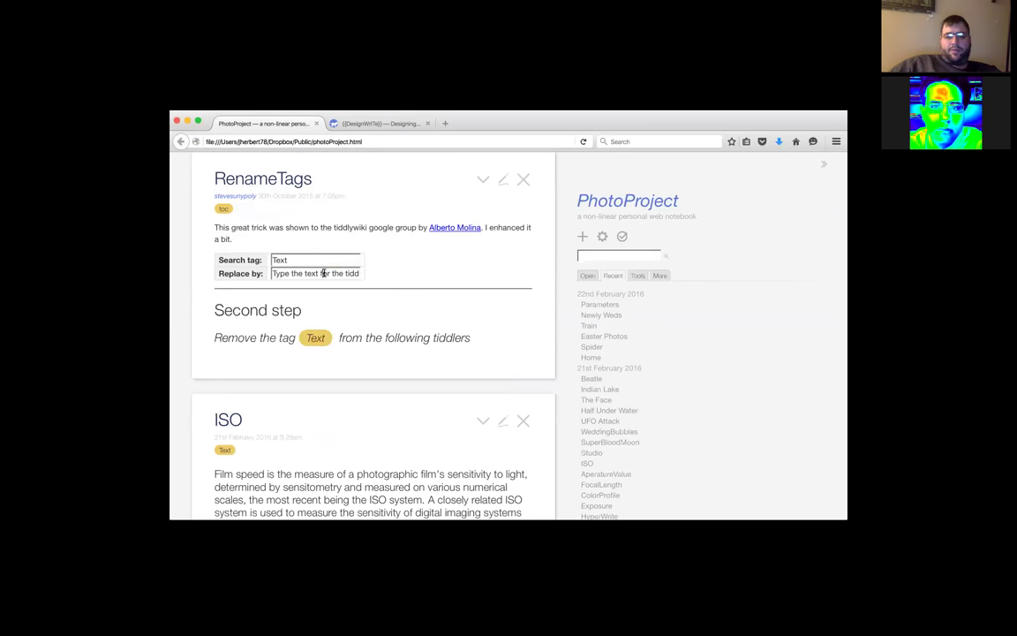
- Clear the placeholder for the replacement tag in RenameTags and set it to "Parameters"
{"action": "left_click_drag", "start_coordinate": [270, 274], "coordinate": [428, 292]}
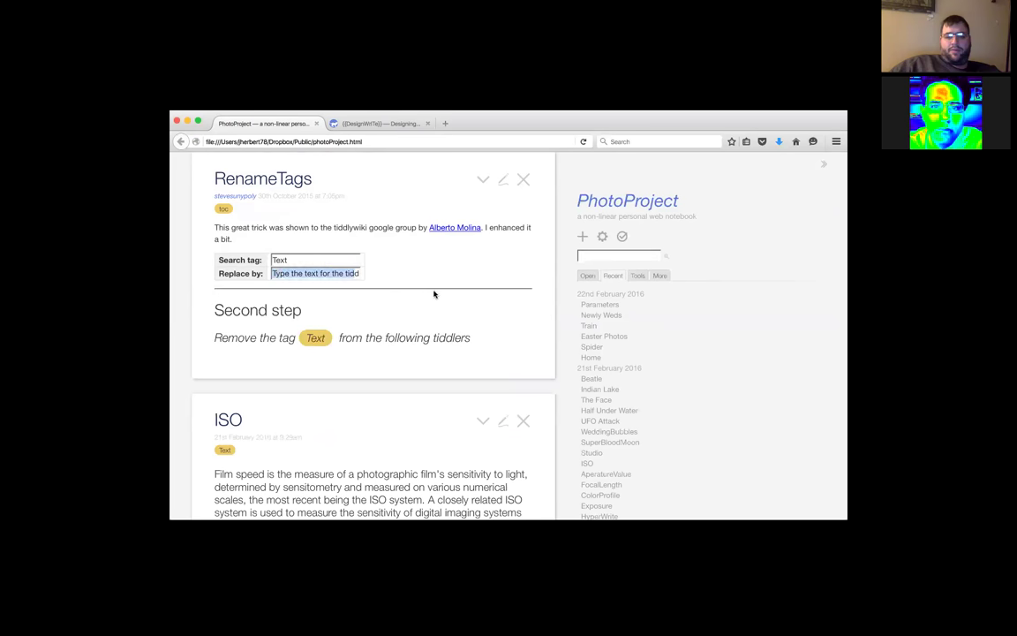
{"action": "key", "text": "BackSpace"}
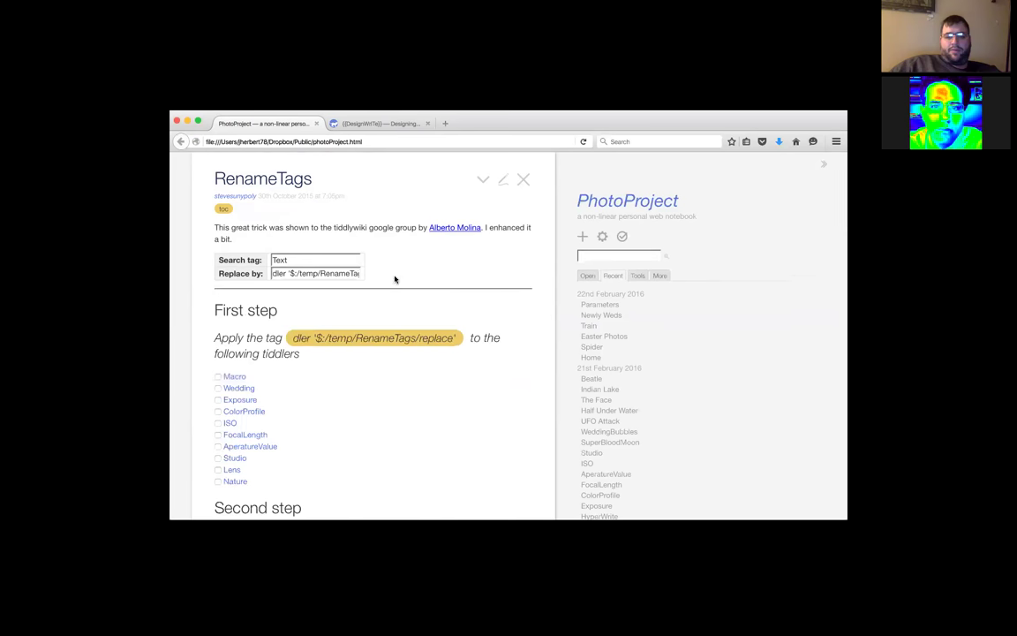
{"action": "mouse_move", "coordinate": [272, 274]}
{"action": "left_mouse_down"}
{"action": "mouse_move", "coordinate": [409, 279]}
{"action": "mouse_move", "coordinate": [256, 274]}
{"action": "left_mouse_up"}
{"action": "key", "text": "BackSpace"}
{"action": "key", "text": "BackSpace"}
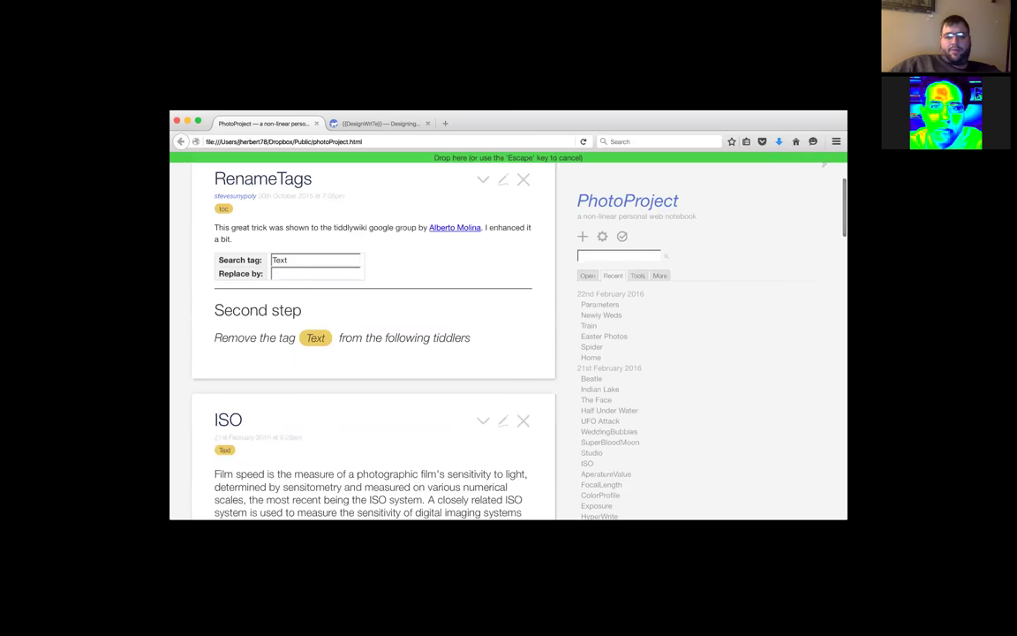
{"action": "scroll", "coordinate": [330, 307], "scroll_direction": "down", "scroll_amount": 3}
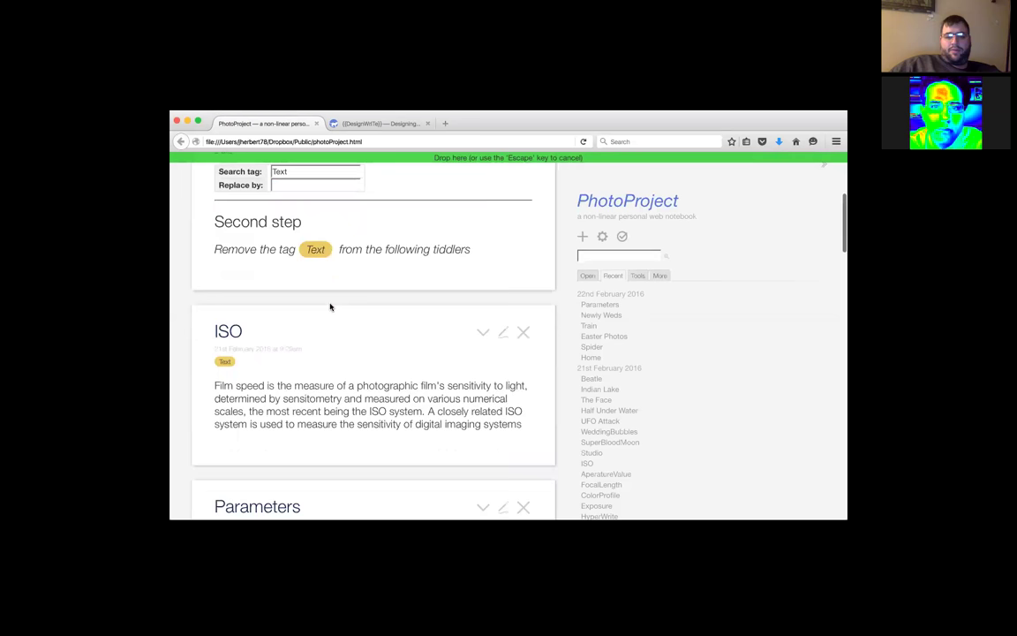
{"action": "scroll", "coordinate": [318, 255], "scroll_direction": "up", "scroll_amount": 1}
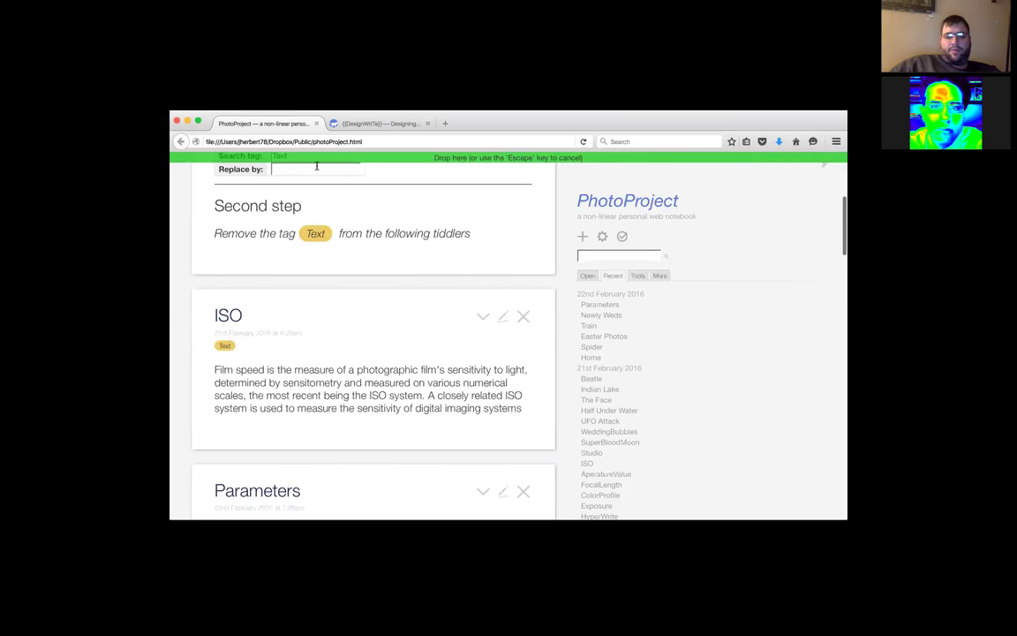
{"action": "type", "text": "P"}
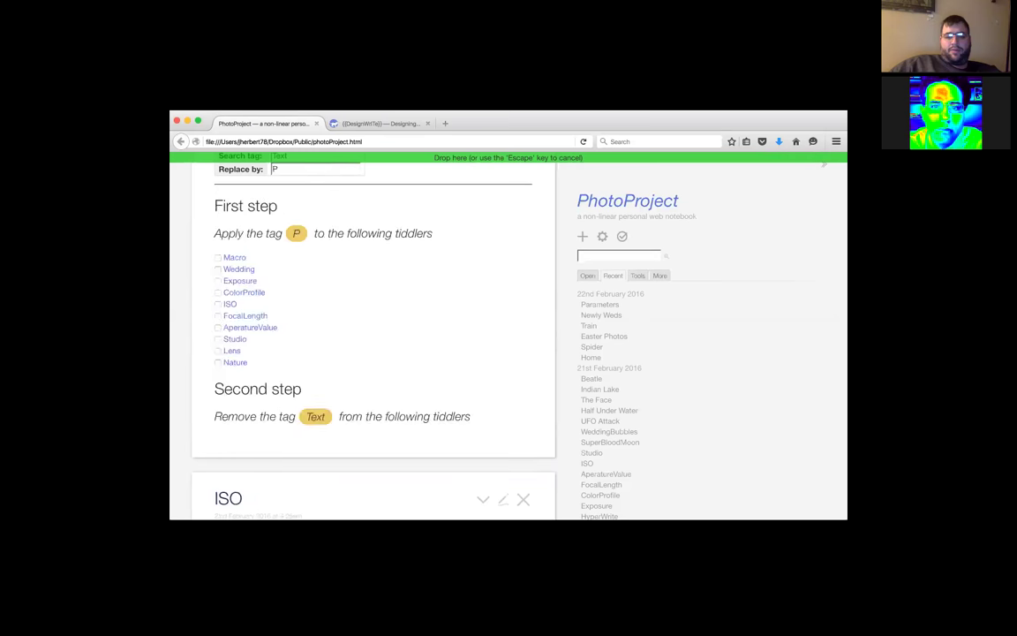
{"action": "type", "text": "ara"}
{"action": "scroll", "coordinate": [362, 335], "scroll_direction": "down", "scroll_amount": 2}
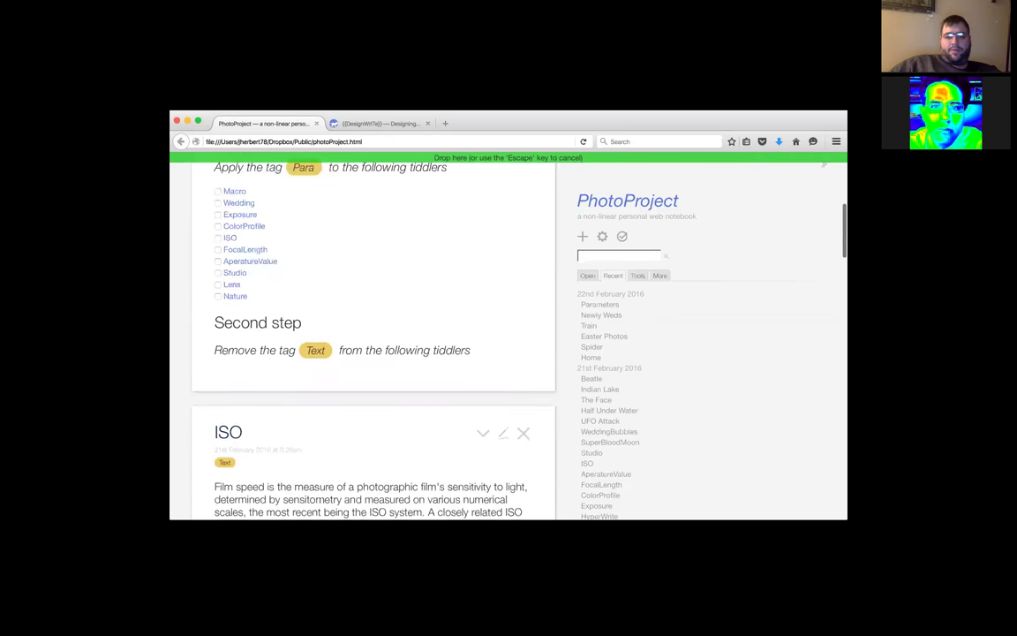
{"action": "scroll", "coordinate": [362, 335], "scroll_direction": "up", "scroll_amount": 2}
{"action": "type", "text": "meters"}
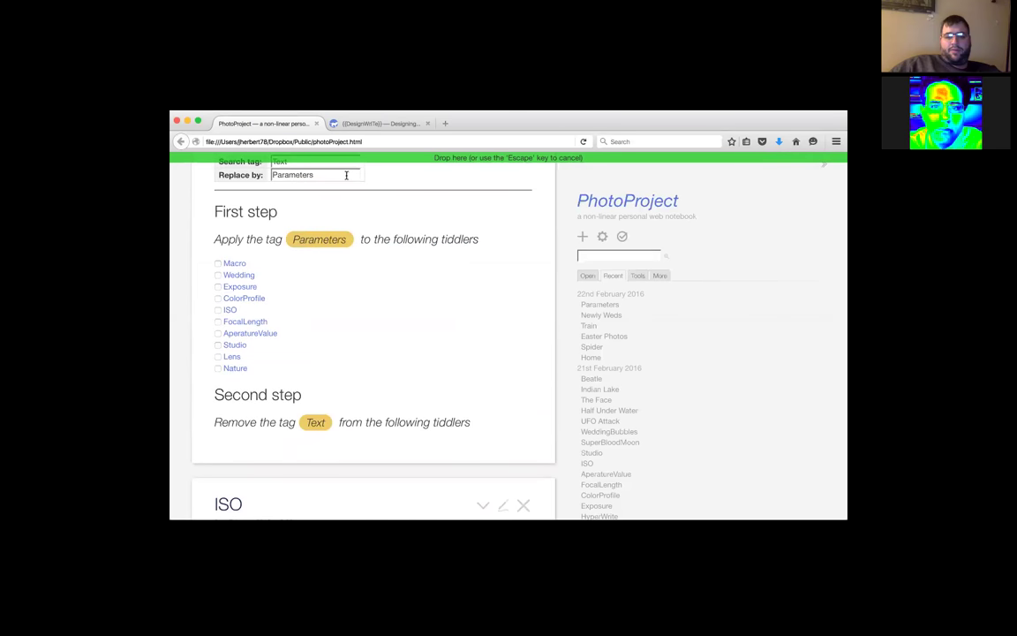
{"action": "scroll", "coordinate": [349, 198], "scroll_direction": "up", "scroll_amount": 1}
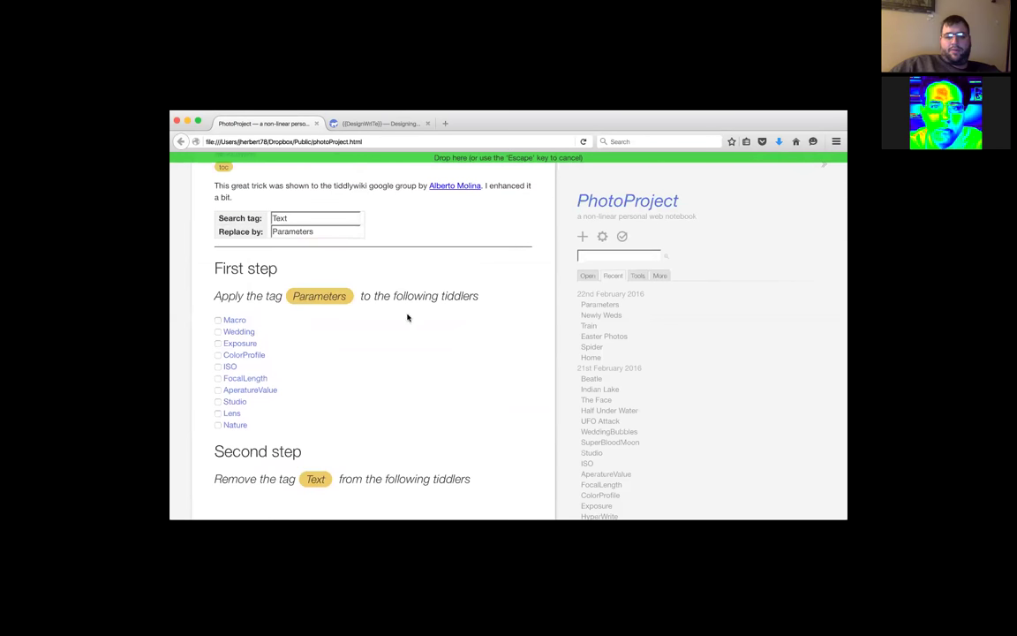
- Apply the Parameters tag to all ten tiddlers listed under First step in RenameTags, from Macro through Nature
{"action": "scroll", "coordinate": [407, 318], "scroll_direction": "up", "scroll_amount": 2}
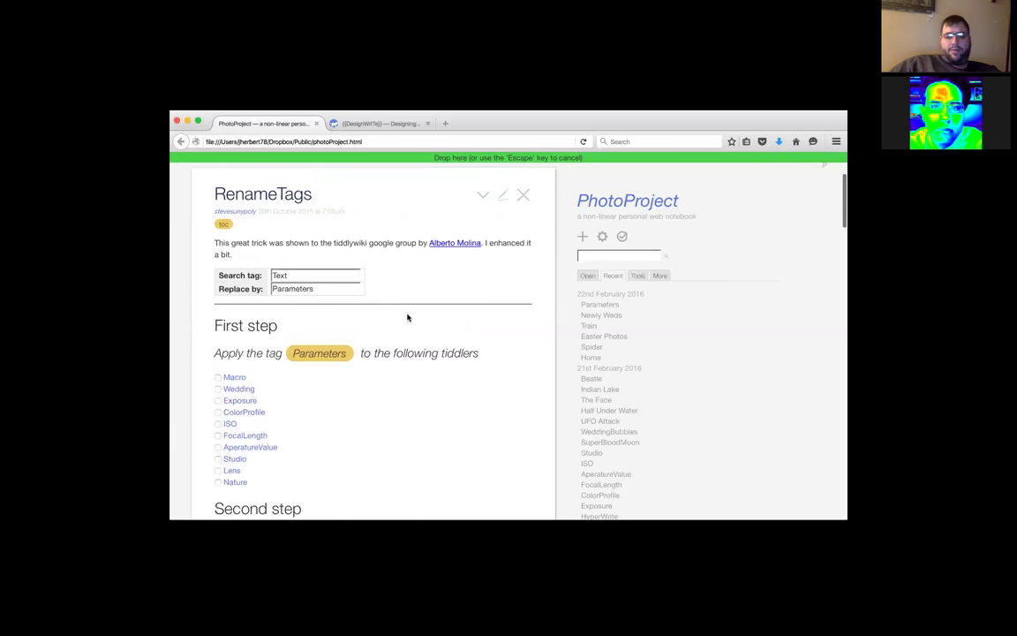
{"action": "scroll", "coordinate": [407, 318], "scroll_direction": "down", "scroll_amount": 1}
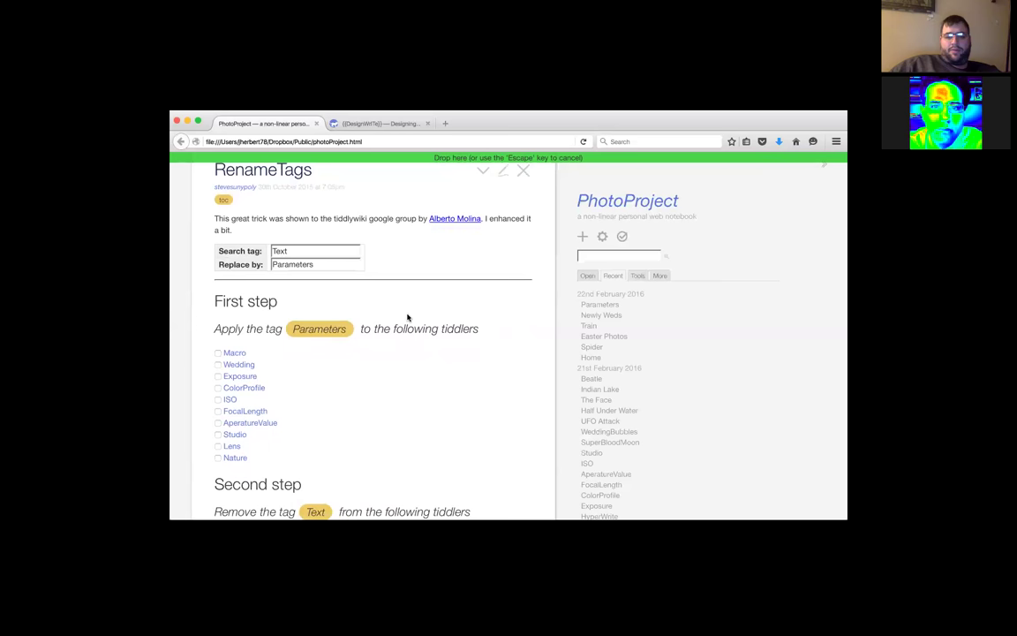
{"action": "scroll", "coordinate": [407, 318], "scroll_direction": "down", "scroll_amount": 1}
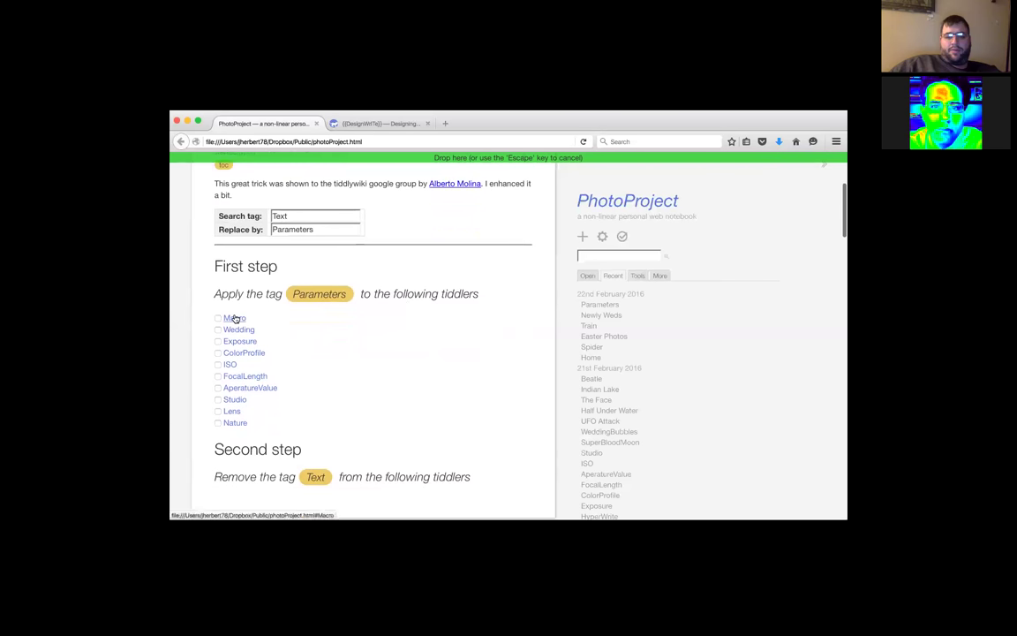
{"action": "left_click", "coordinate": [217, 318]}
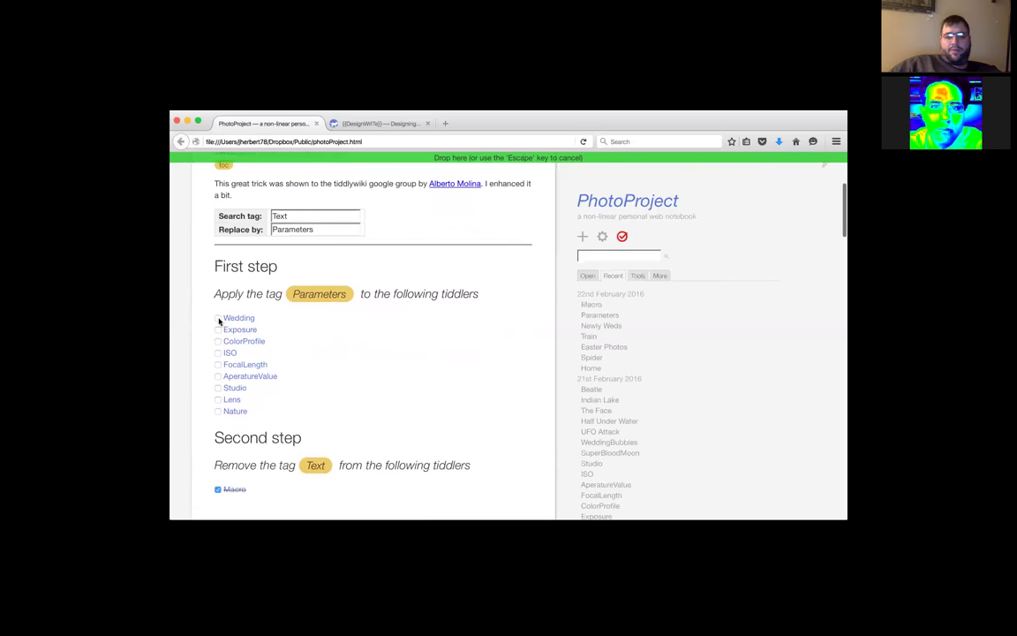
{"action": "left_click", "coordinate": [218, 319]}
{"action": "left_click", "coordinate": [218, 319]}
{"action": "left_click", "coordinate": [218, 319]}
{"action": "left_click", "coordinate": [218, 318]}
{"action": "left_click", "coordinate": [219, 319]}
{"action": "left_click", "coordinate": [218, 319]}
{"action": "left_click", "coordinate": [218, 319]}
{"action": "left_click", "coordinate": [218, 318]}
{"action": "left_click", "coordinate": [218, 318]}
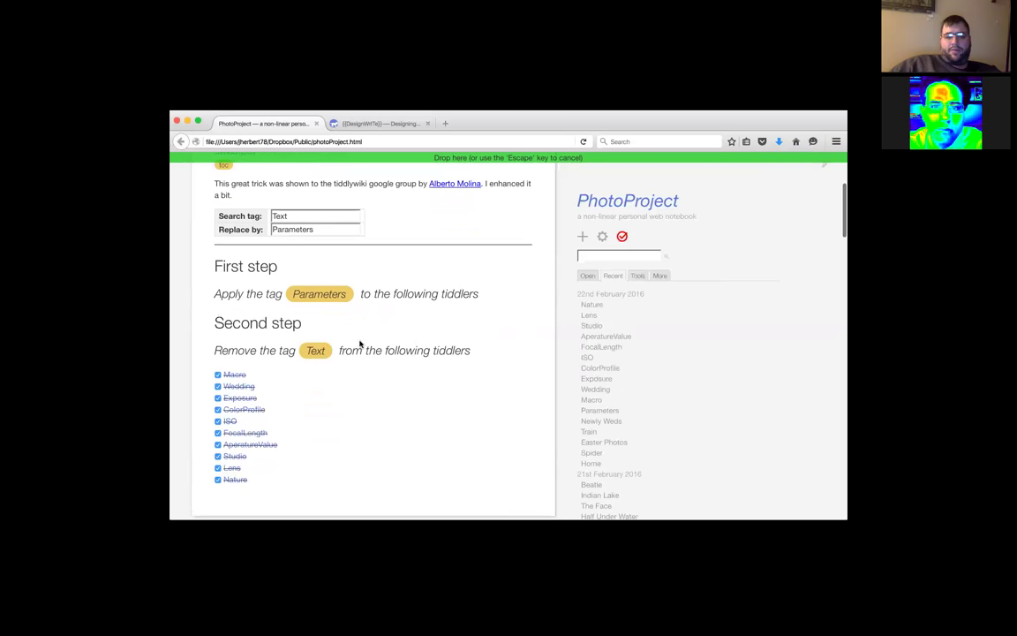
- Remove the Text tag from all ten tiddlers listed under Second step in RenameTags
{"action": "scroll", "coordinate": [415, 449], "scroll_direction": "down", "scroll_amount": 3}
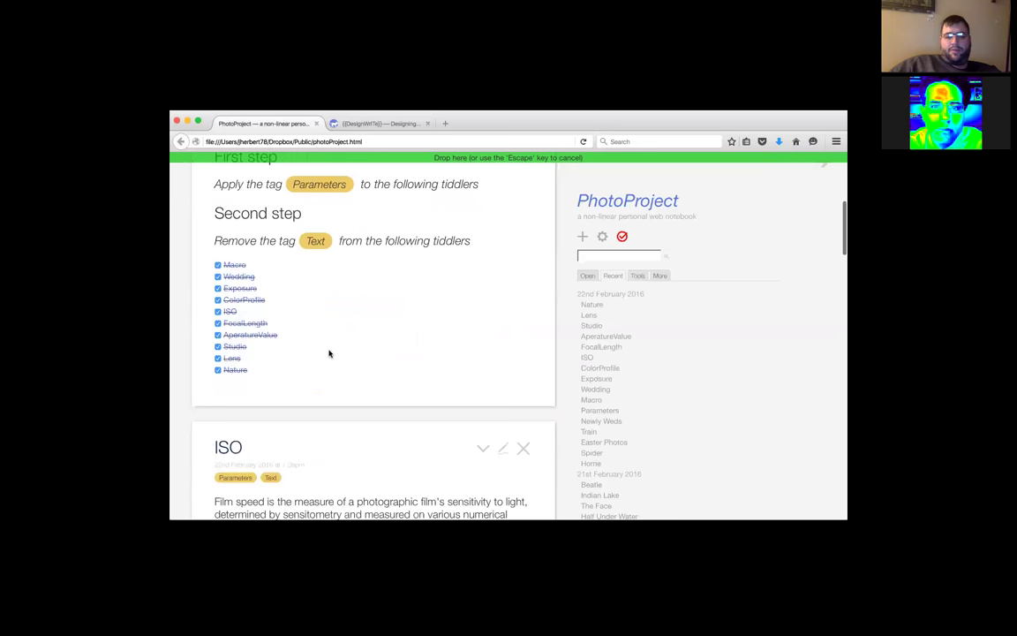
{"action": "scroll", "coordinate": [320, 342], "scroll_direction": "up", "scroll_amount": 3}
{"action": "scroll", "coordinate": [320, 342], "scroll_direction": "down", "scroll_amount": 3}
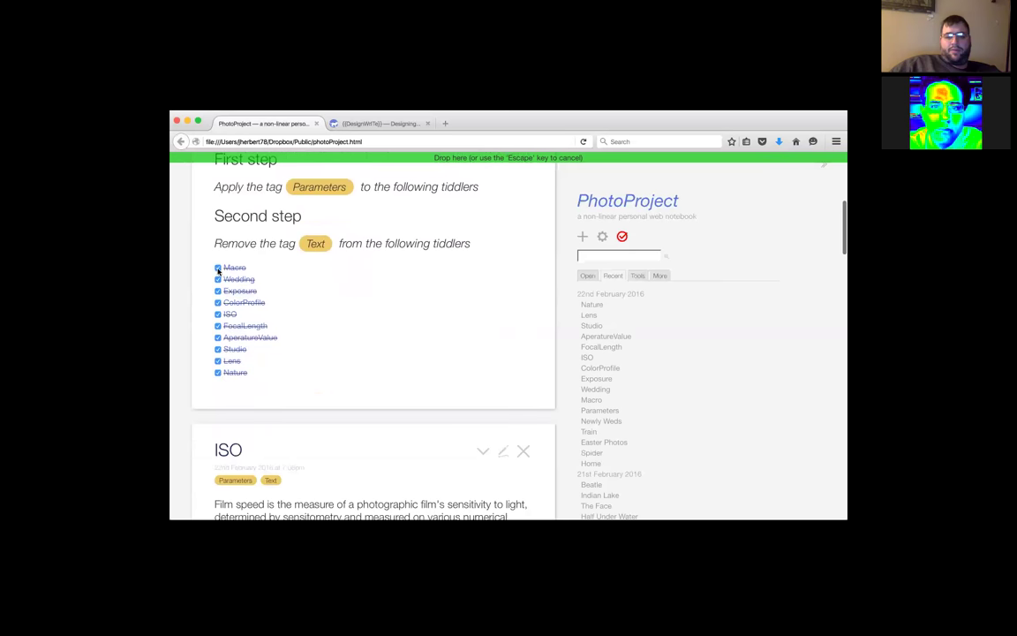
{"action": "left_click", "coordinate": [218, 268]}
{"action": "left_click", "coordinate": [218, 269]}
{"action": "left_click", "coordinate": [218, 268]}
{"action": "left_click", "coordinate": [218, 268]}
{"action": "left_click", "coordinate": [219, 268]}
{"action": "left_click", "coordinate": [218, 269]}
{"action": "left_click", "coordinate": [218, 268]}
{"action": "left_click", "coordinate": [218, 268]}
{"action": "left_click", "coordinate": [218, 269]}
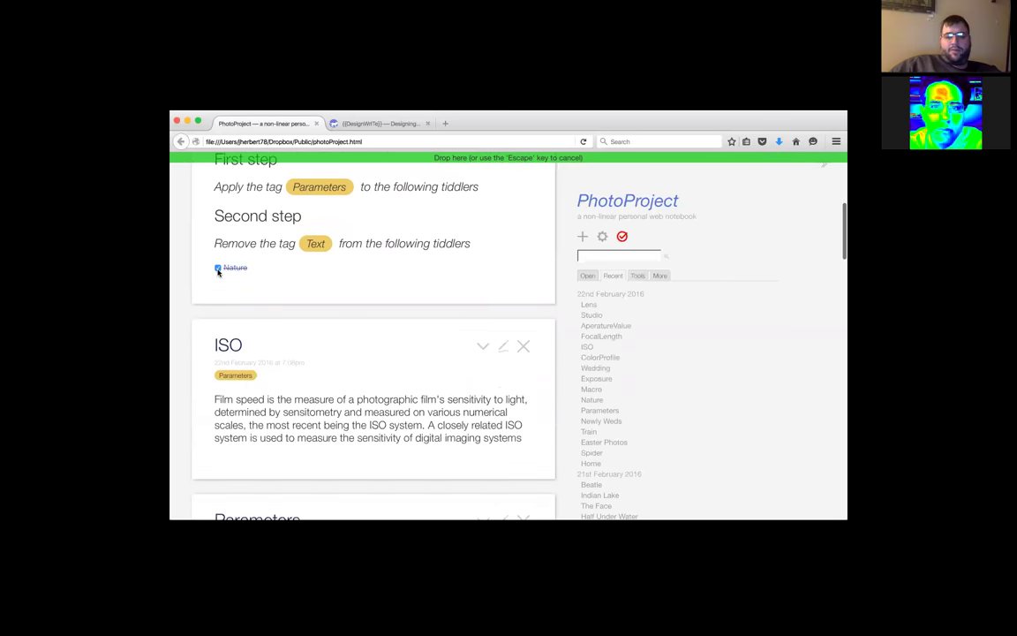
{"action": "left_click", "coordinate": [218, 268]}
{"action": "scroll", "coordinate": [263, 279], "scroll_direction": "up", "scroll_amount": 2}
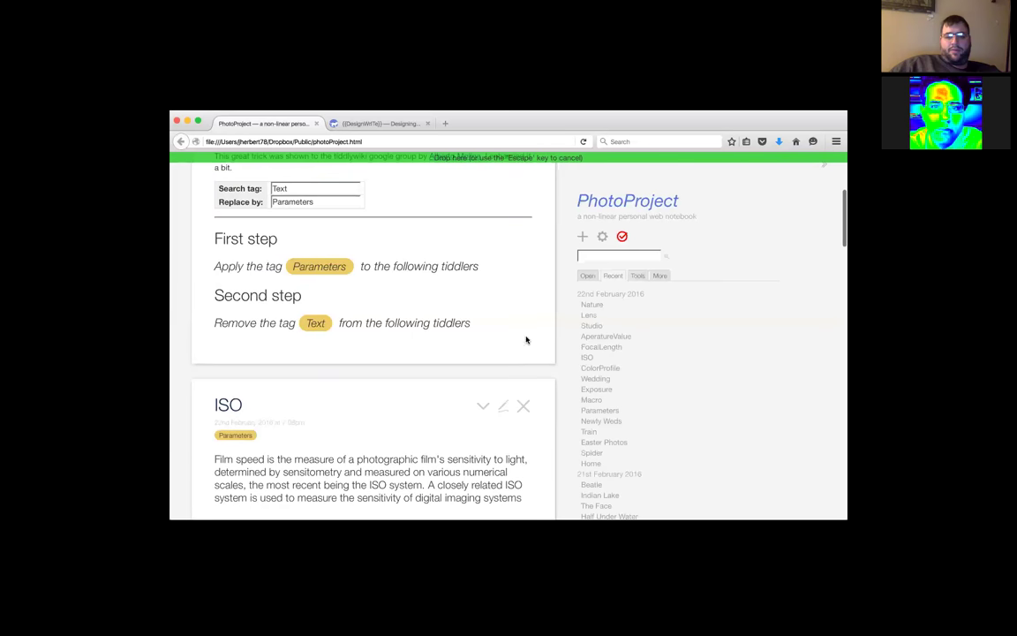
- Search the PhotoProject wiki for "taggly" and repeat the search in the DesignWrITe wiki
{"action": "left_click", "coordinate": [594, 255]}
{"action": "type", "text": "taggly"}
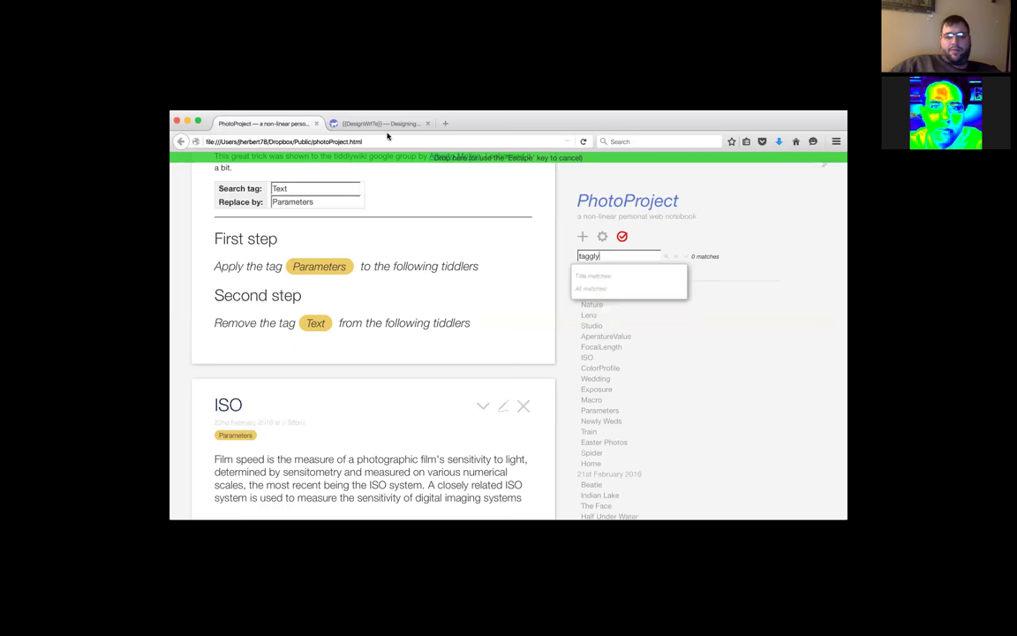
{"action": "left_click", "coordinate": [353, 123]}
{"action": "left_click_drag", "start_coordinate": [623, 257], "coordinate": [564, 256]}
{"action": "type", "text": "taggly"}
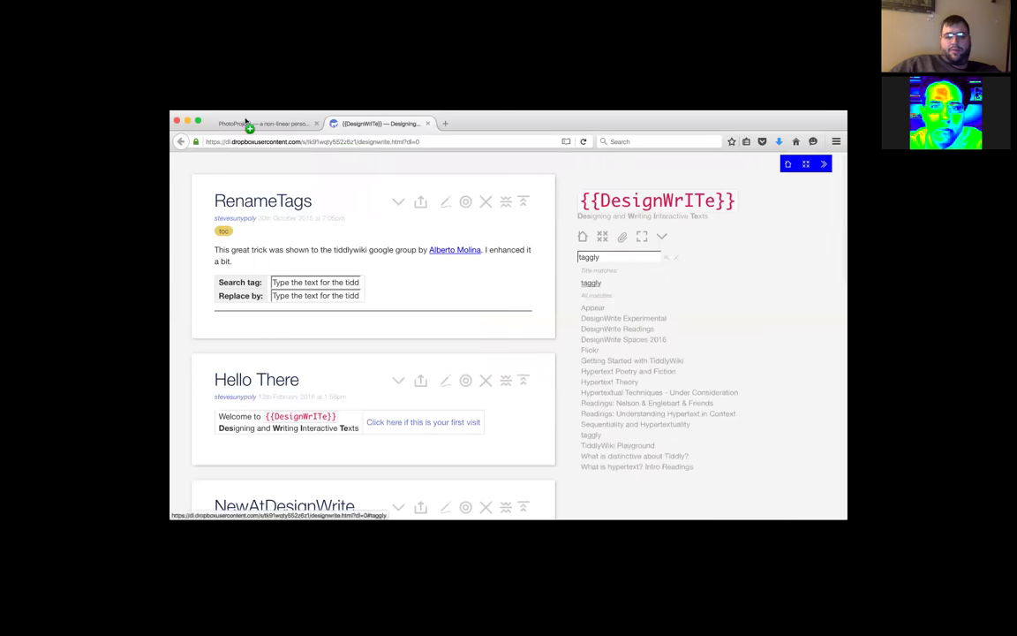
- Import the taggly tiddler from DesignWrITe into the PhotoProject wiki and open it there
{"action": "left_click_drag", "start_coordinate": [247, 122], "coordinate": [289, 164]}
{"action": "left_click", "coordinate": [265, 296]}
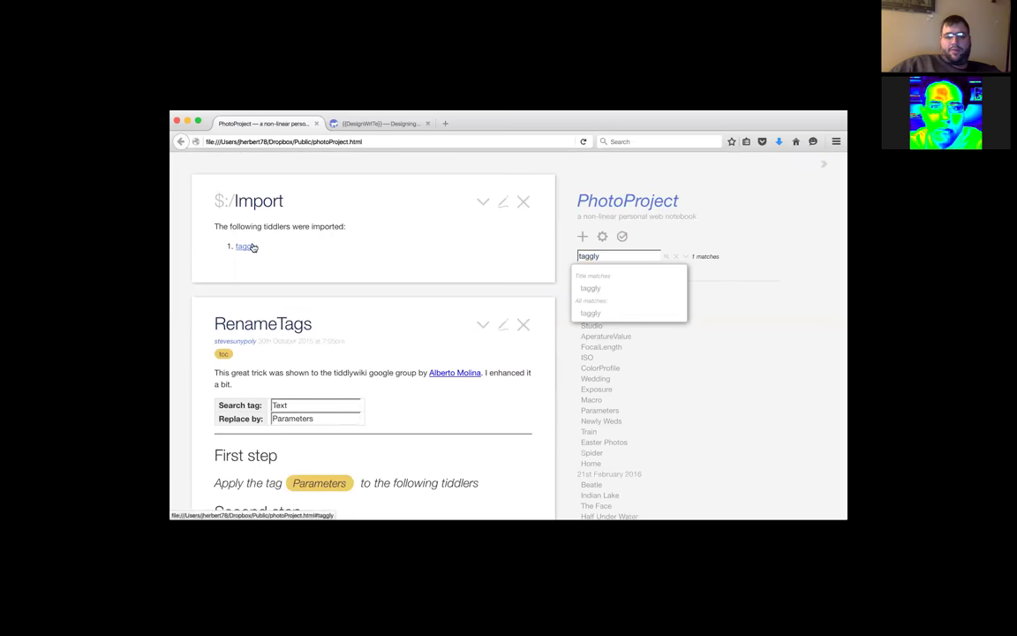
{"action": "left_click", "coordinate": [247, 249]}
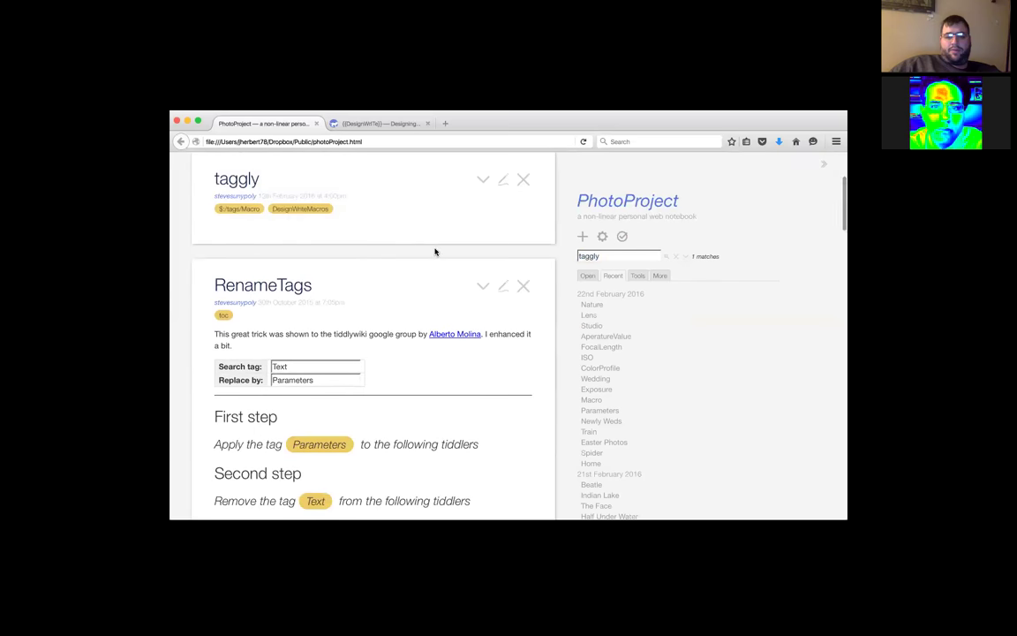
- Examine the macro definition in the taggly tiddler's draft and save it without changes
{"action": "left_click", "coordinate": [502, 180]}
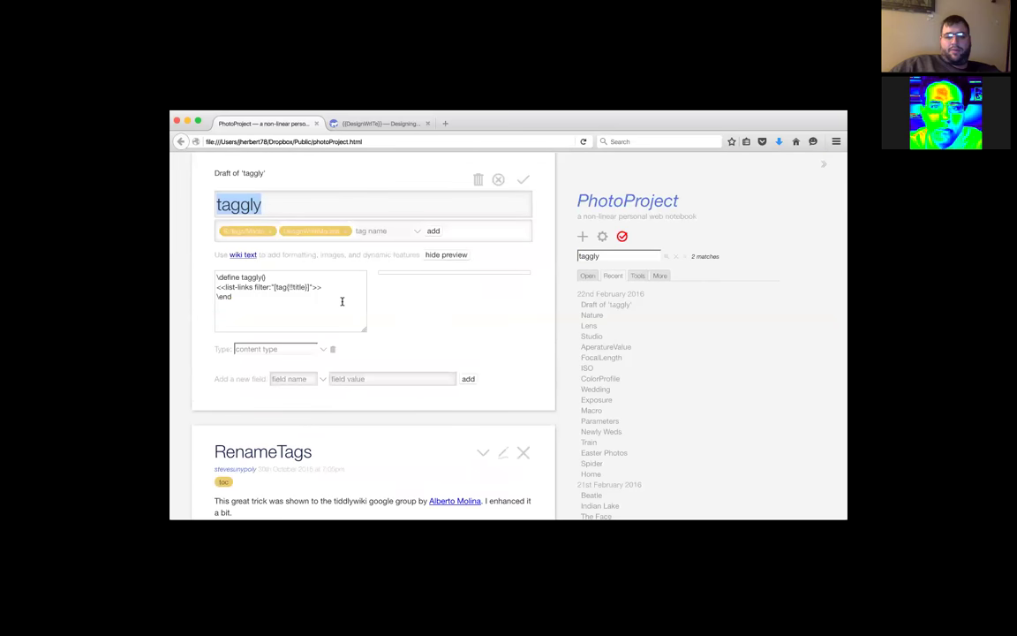
{"action": "scroll", "coordinate": [341, 297], "scroll_direction": "down", "scroll_amount": 1}
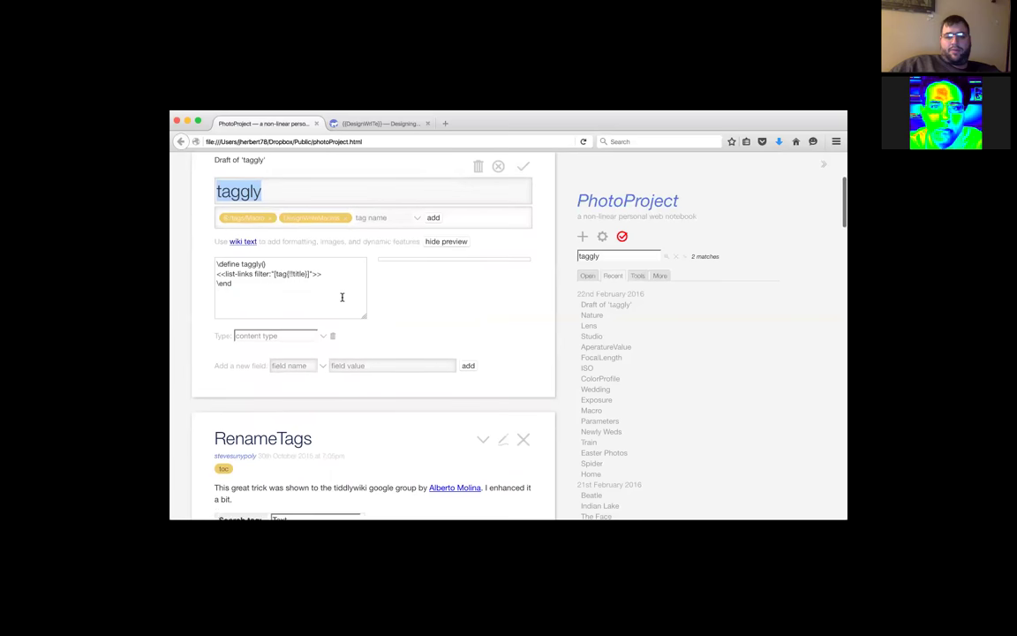
{"action": "scroll", "coordinate": [477, 231], "scroll_direction": "up", "scroll_amount": 1}
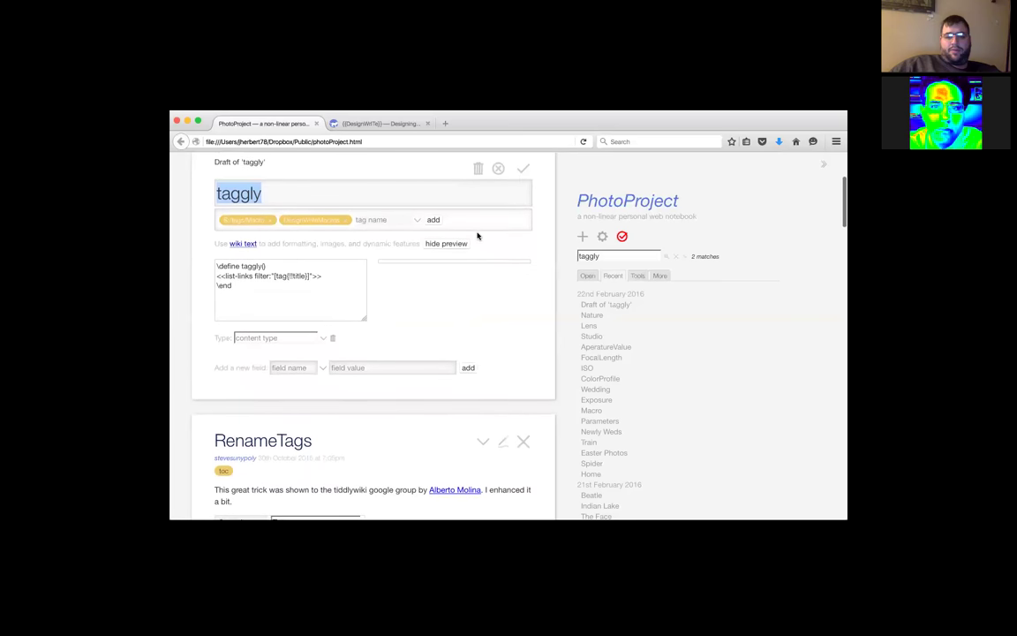
{"action": "left_click", "coordinate": [520, 171]}
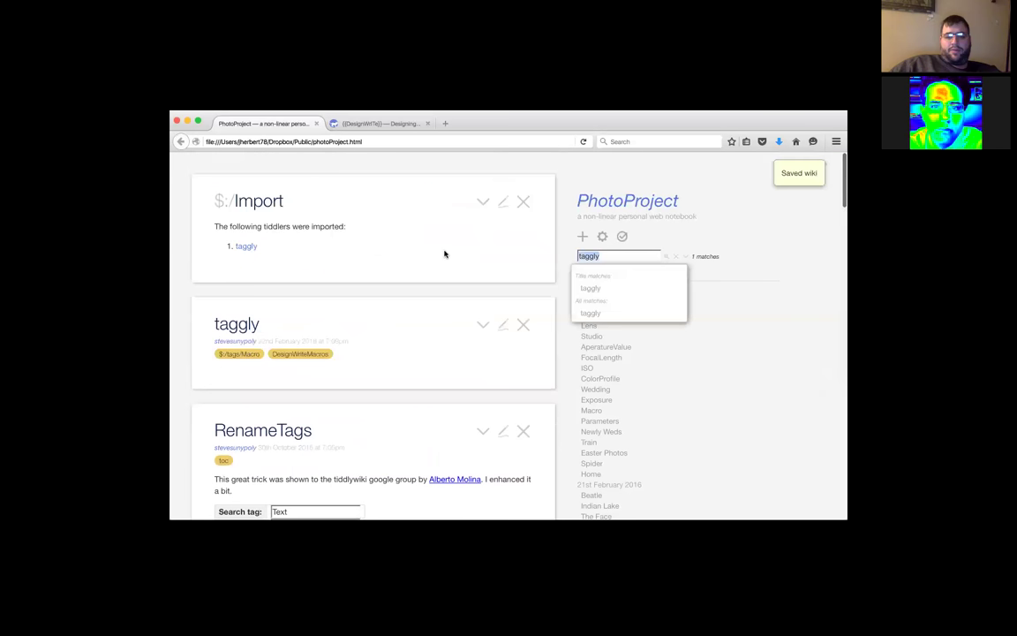
- Close the Import, taggly and RenameTags tiddlers
{"action": "left_click", "coordinate": [524, 201]}
{"action": "left_click", "coordinate": [524, 201]}
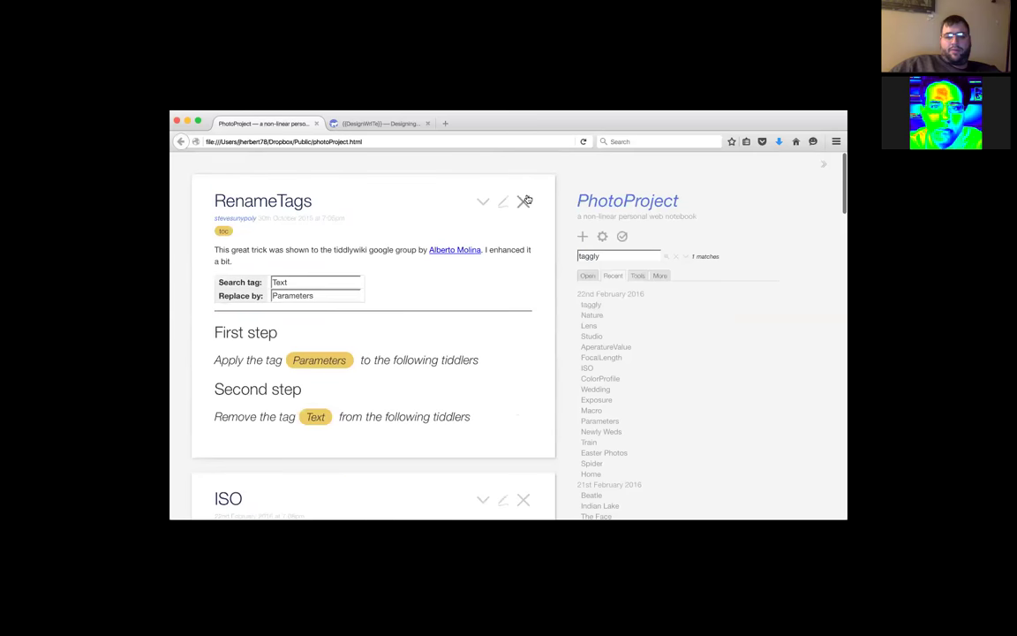
{"action": "left_click", "coordinate": [523, 203]}
- Enter the macro call <<taggly>> as the text of the Parameters tiddler and save it
{"action": "scroll", "coordinate": [461, 290], "scroll_direction": "down", "scroll_amount": 3}
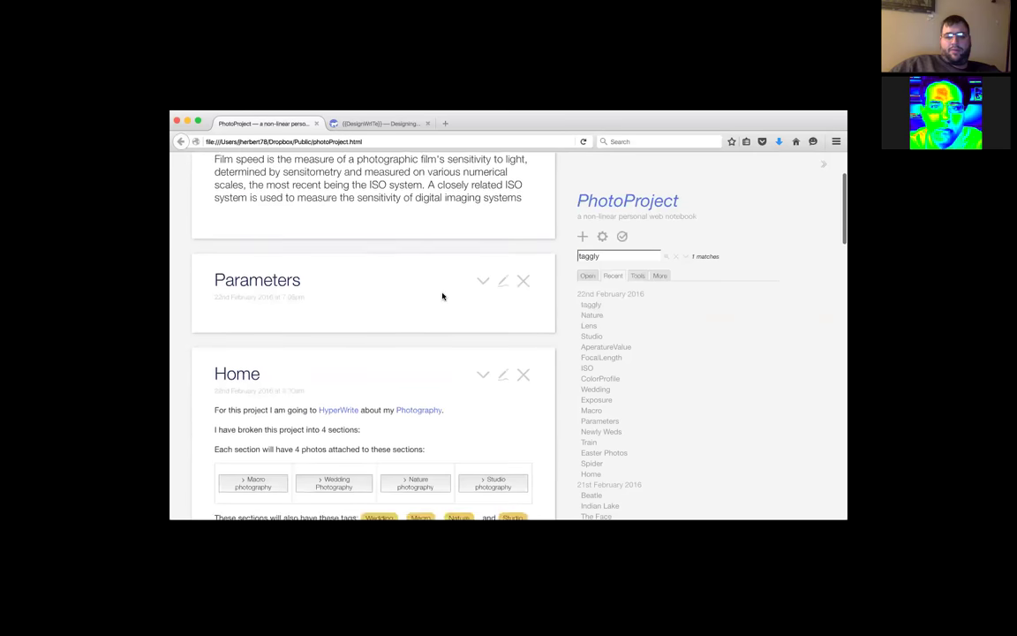
{"action": "left_click", "coordinate": [500, 286]}
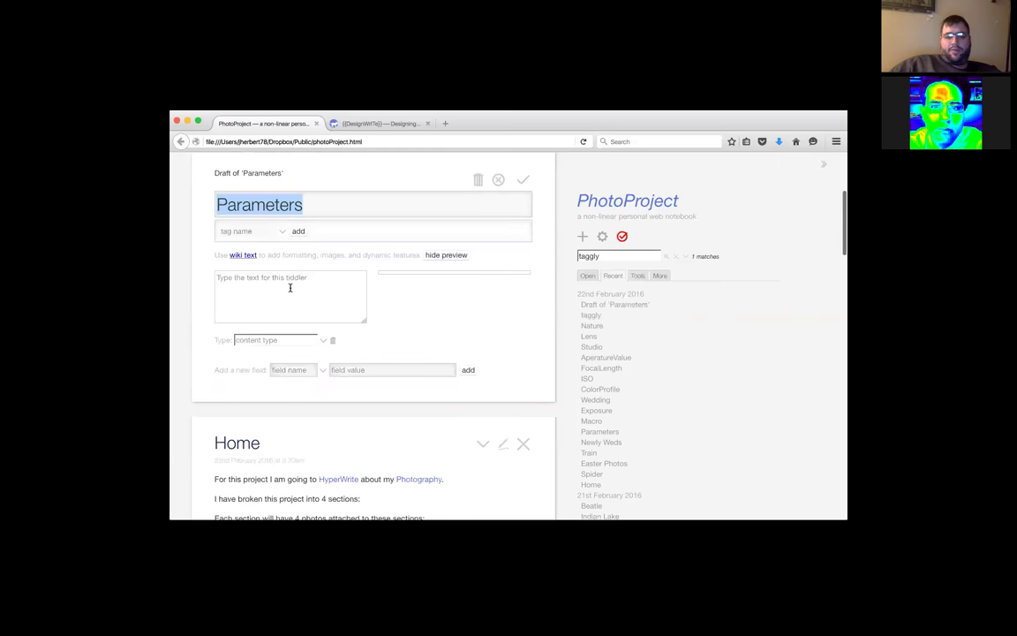
{"action": "left_click", "coordinate": [290, 286]}
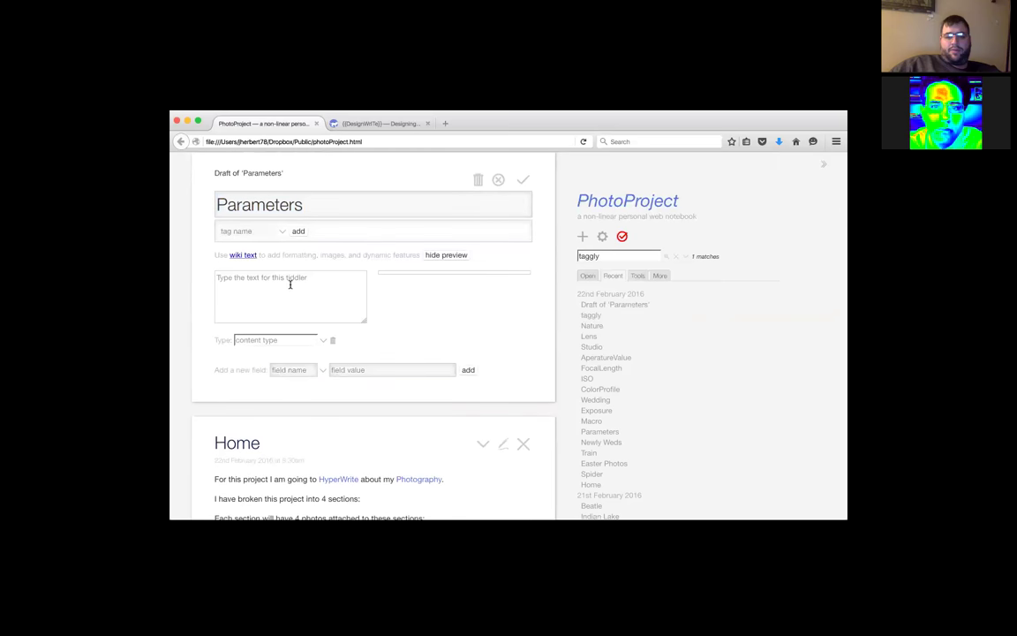
{"action": "type", "text": "<"}
{"action": "type", "text": "<P"}
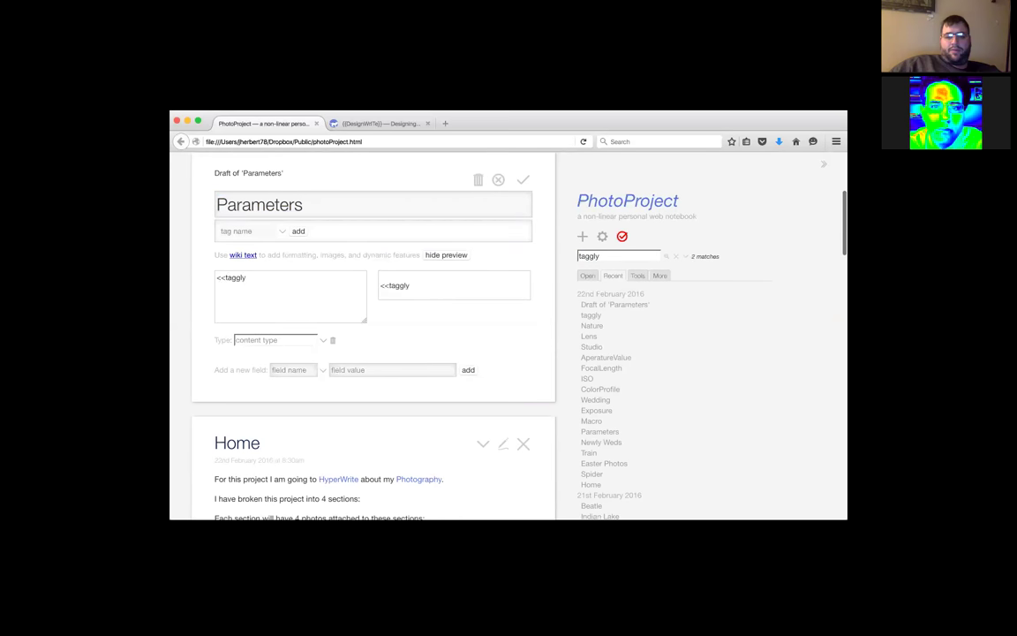
{"action": "type", "text": ">>"}
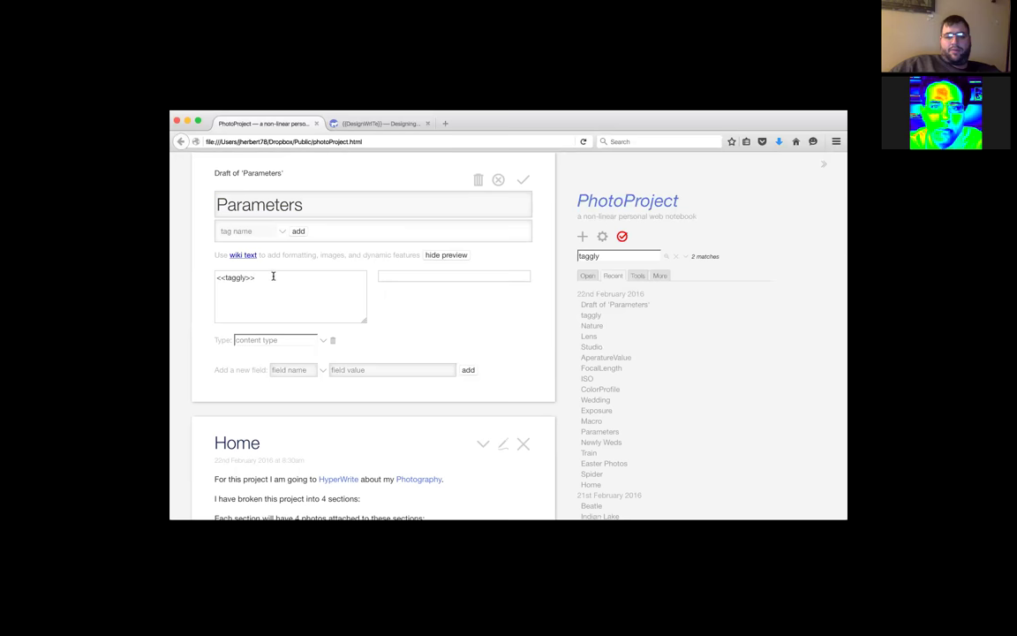
{"action": "left_click", "coordinate": [525, 181]}
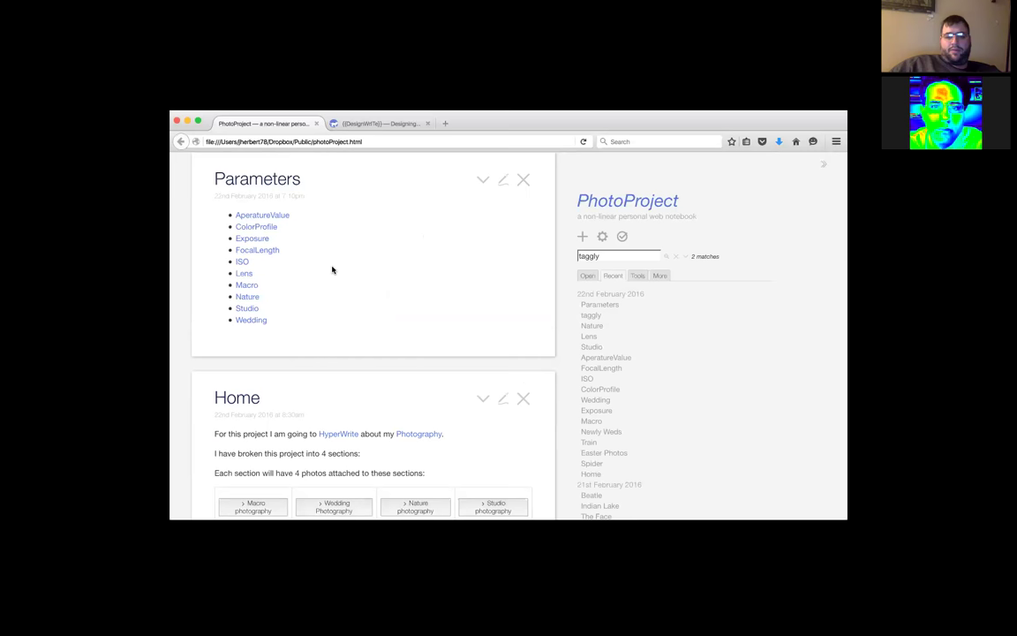
- Edit the Parameters tiddler and replace its taggly macro call with <<toc Parameters>>
{"action": "left_click", "coordinate": [504, 182]}
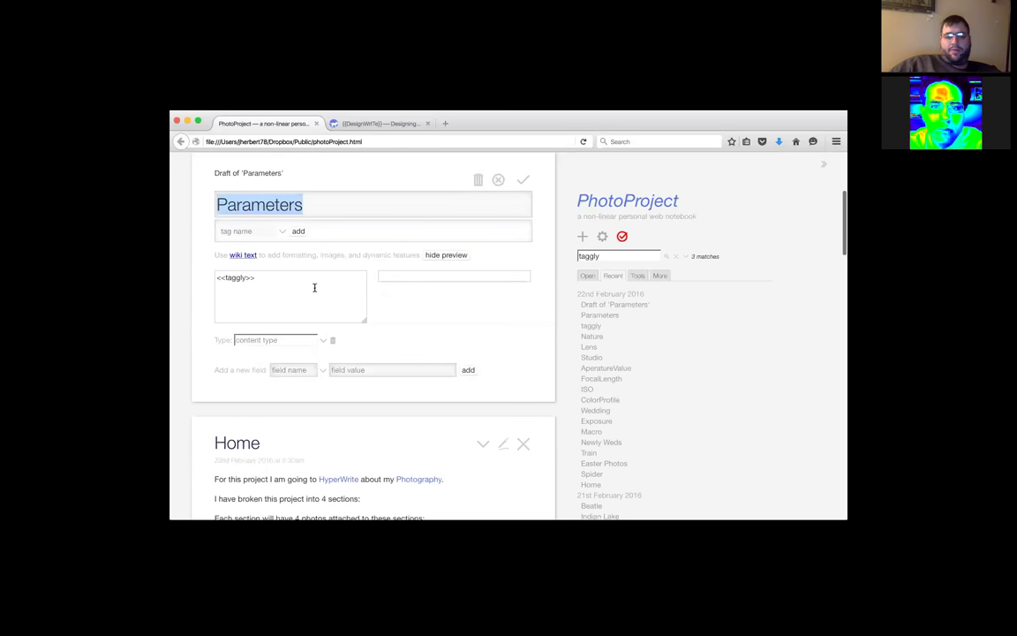
{"action": "left_click", "coordinate": [246, 277]}
{"action": "key", "text": "BackSpace"}
{"action": "key", "text": "BackSpace"}
{"action": "key", "text": "BackSpace"}
{"action": "key", "text": "BackSpace"}
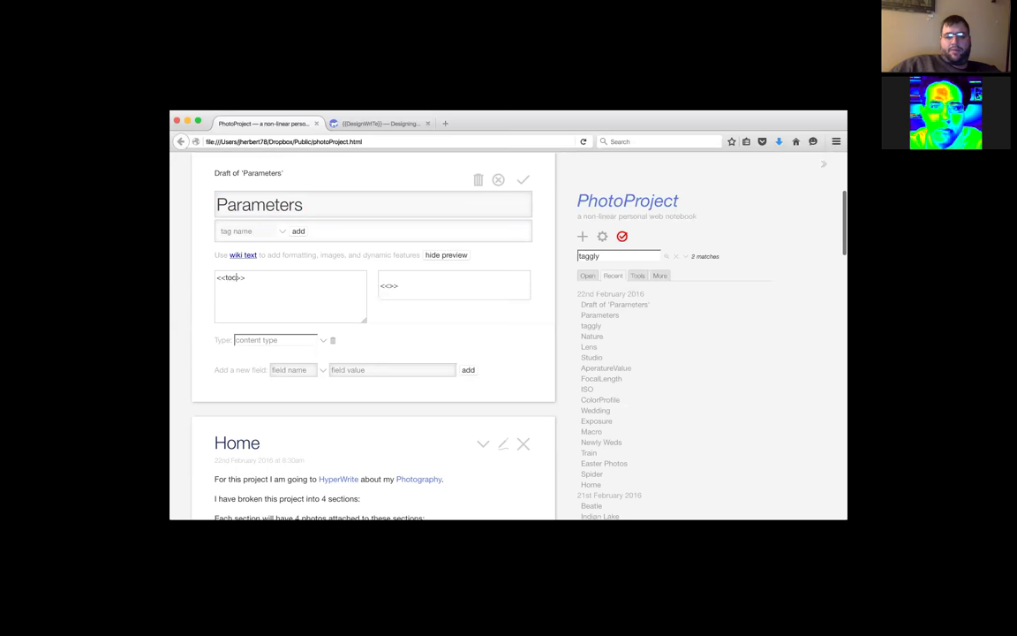
{"action": "type", "text": "toc"}
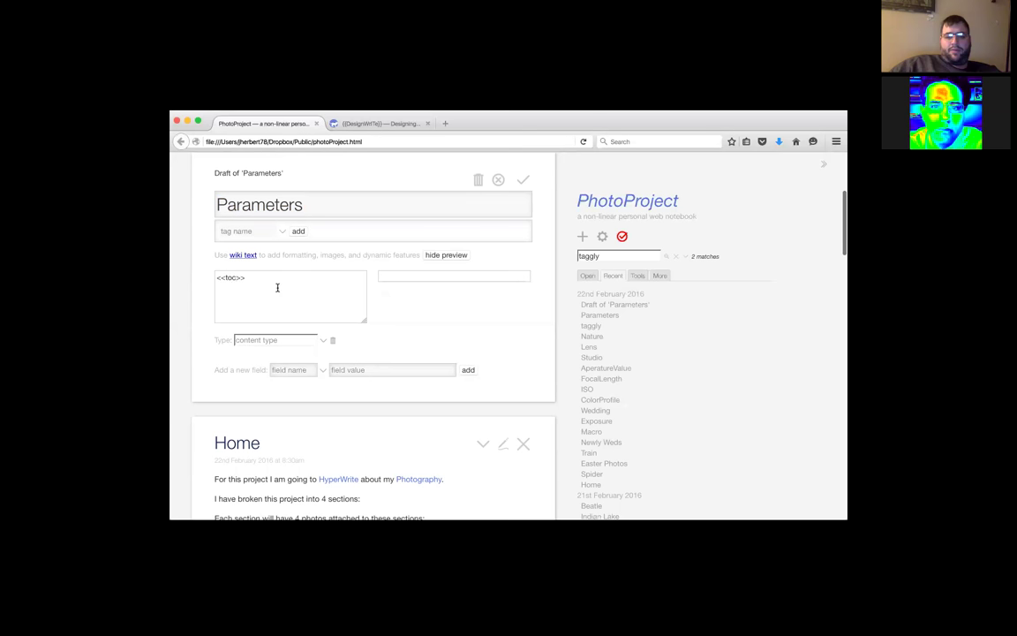
{"action": "left_click", "coordinate": [238, 277]}
{"action": "type", "text": "Parameters"}
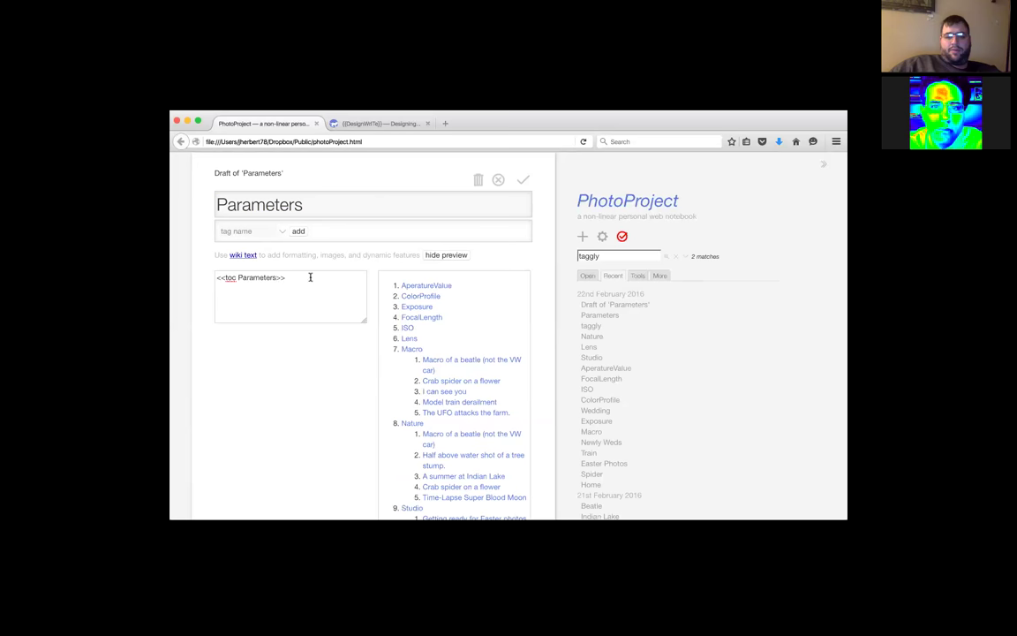
- Change the macro call in the Parameters tiddler to <<toc-expandable Parameters>> and save the tiddler
{"action": "left_click", "coordinate": [237, 277]}
{"action": "key", "text": "BackSpace"}
{"action": "type", "text": "-"}
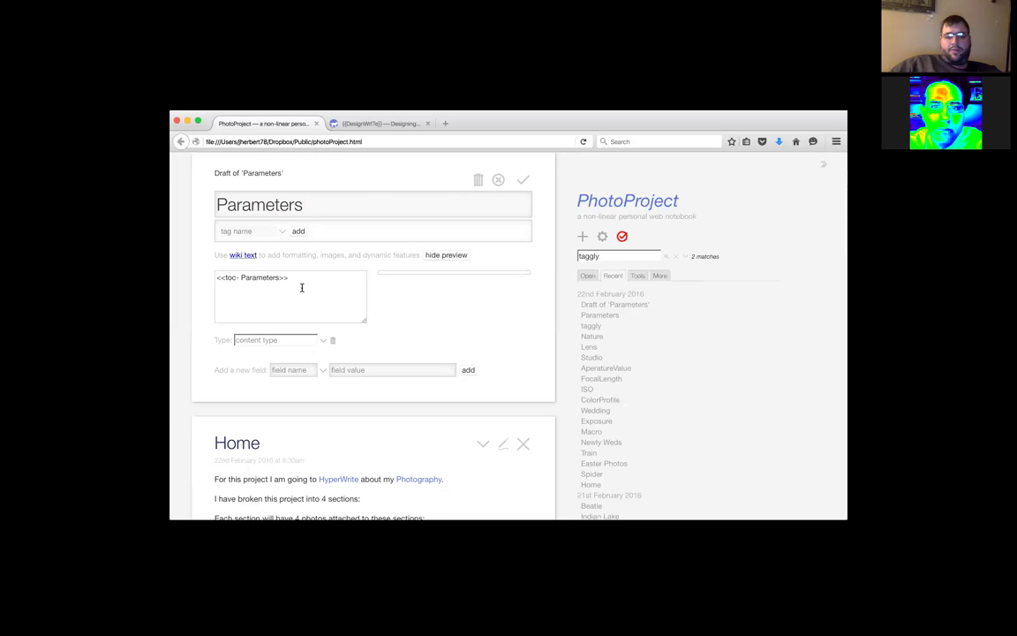
{"action": "key", "text": "BackSpace"}
{"action": "type", "text": "expandable"}
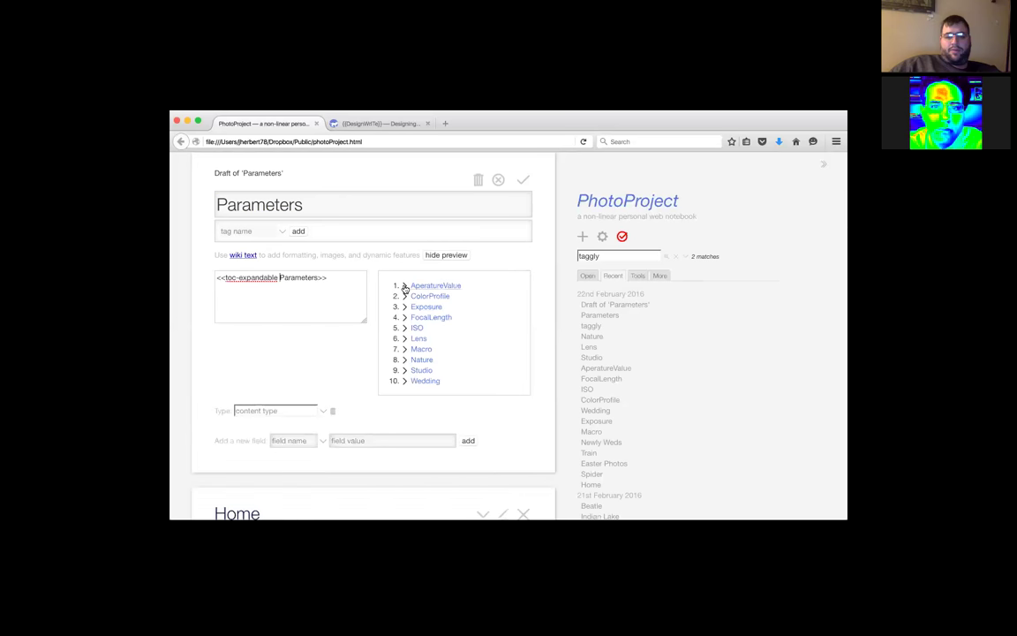
{"action": "left_click", "coordinate": [522, 181]}
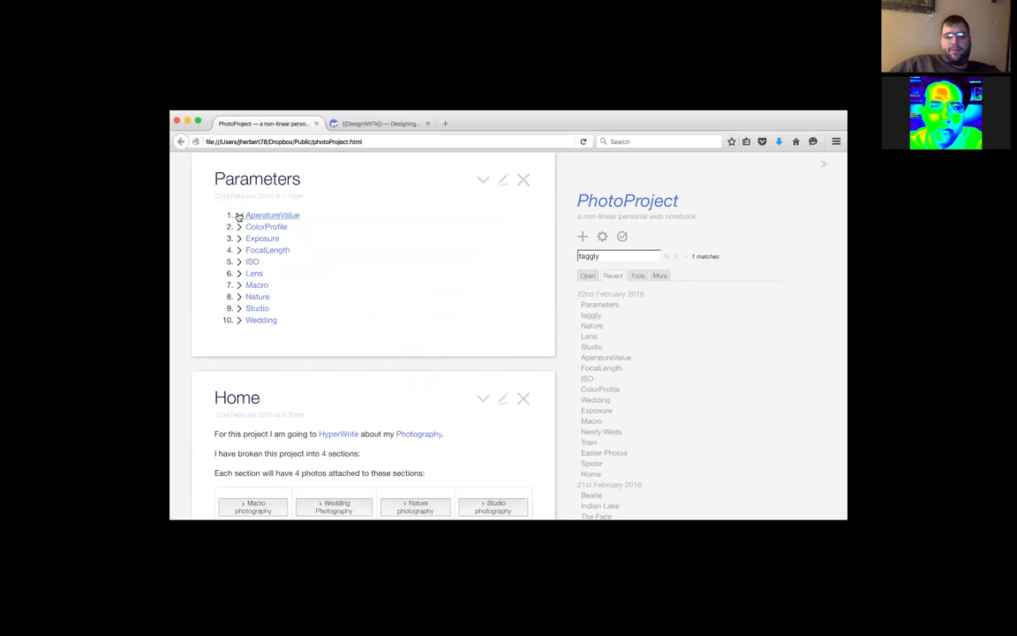
- Expand and collapse the ColorProfile entry in the Parameters list, and look through the list of recent tiddlers
{"action": "left_click", "coordinate": [239, 227]}
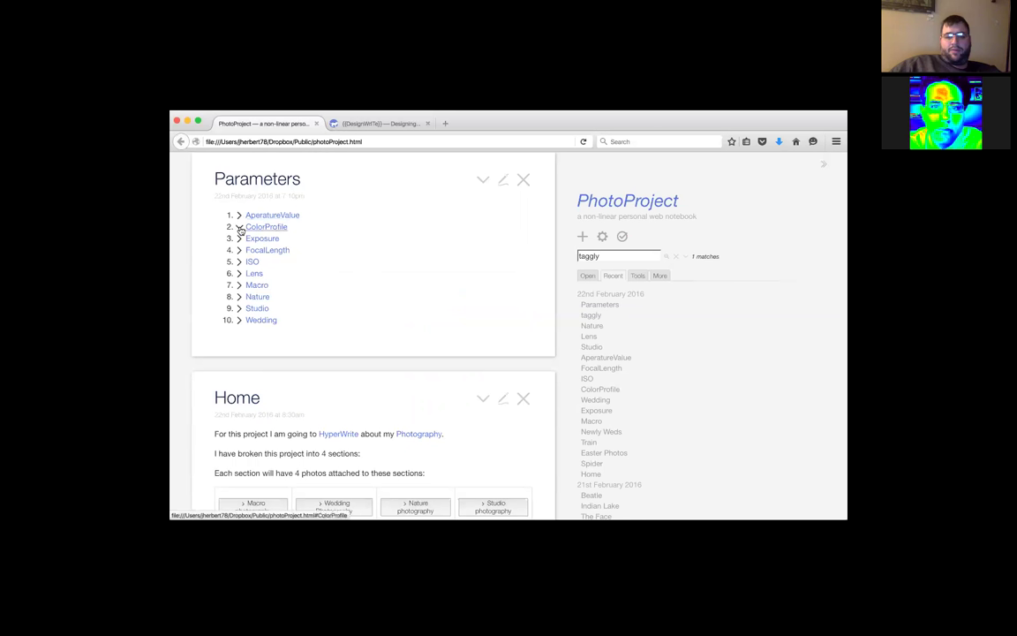
{"action": "left_click", "coordinate": [240, 228]}
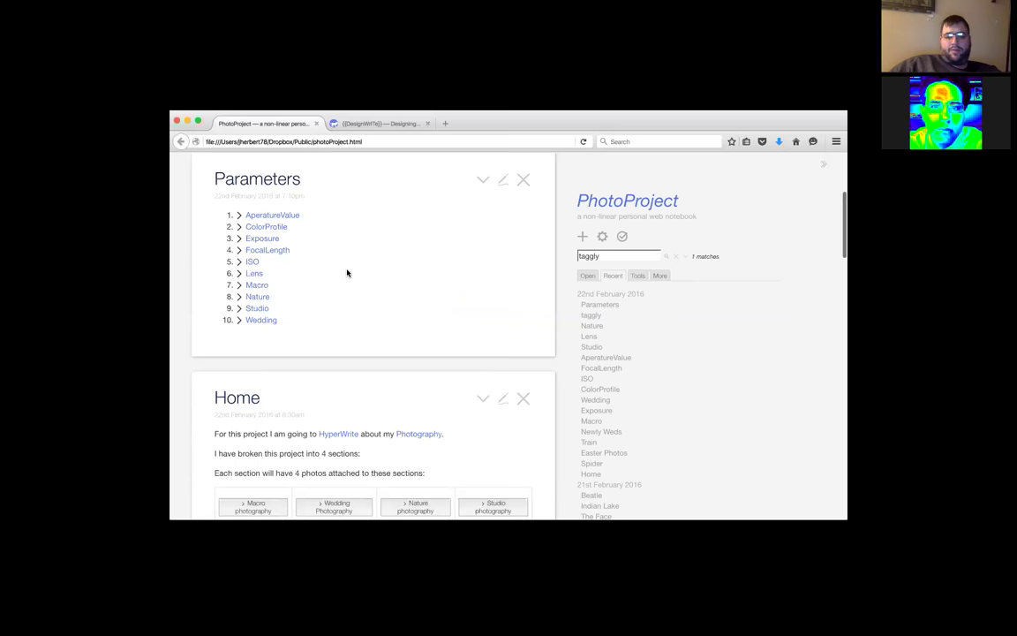
{"action": "scroll", "coordinate": [347, 272], "scroll_direction": "down", "scroll_amount": 1}
{"action": "scroll", "coordinate": [347, 272], "scroll_direction": "up", "scroll_amount": 2}
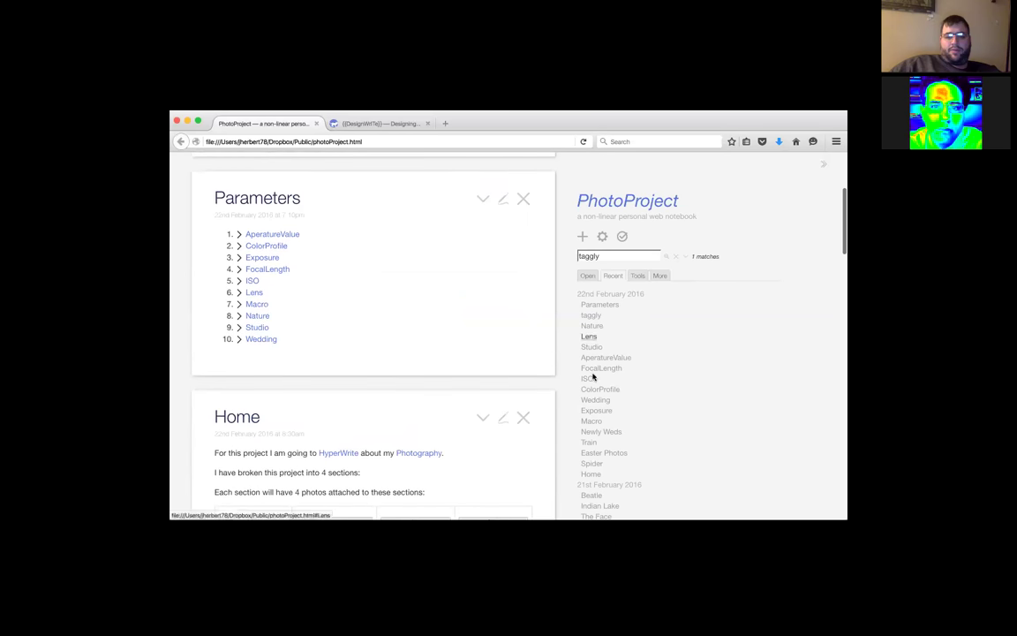
{"action": "scroll", "coordinate": [604, 432], "scroll_direction": "down", "scroll_amount": 3}
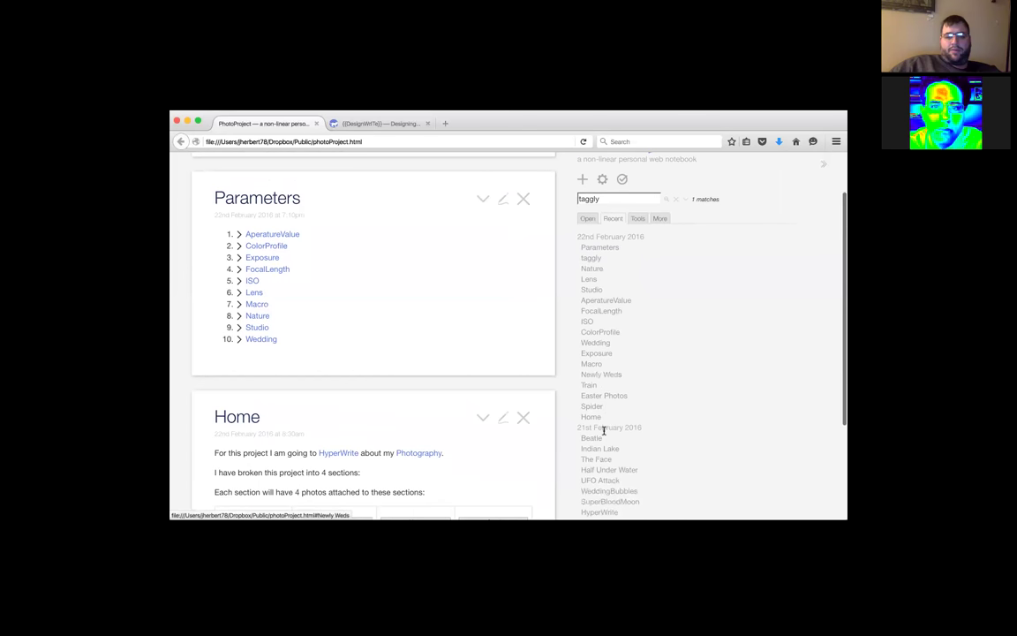
- View the tiddlers tagged Wedding from the tag in the Home tiddler
{"action": "scroll", "coordinate": [488, 333], "scroll_direction": "down", "scroll_amount": 5}
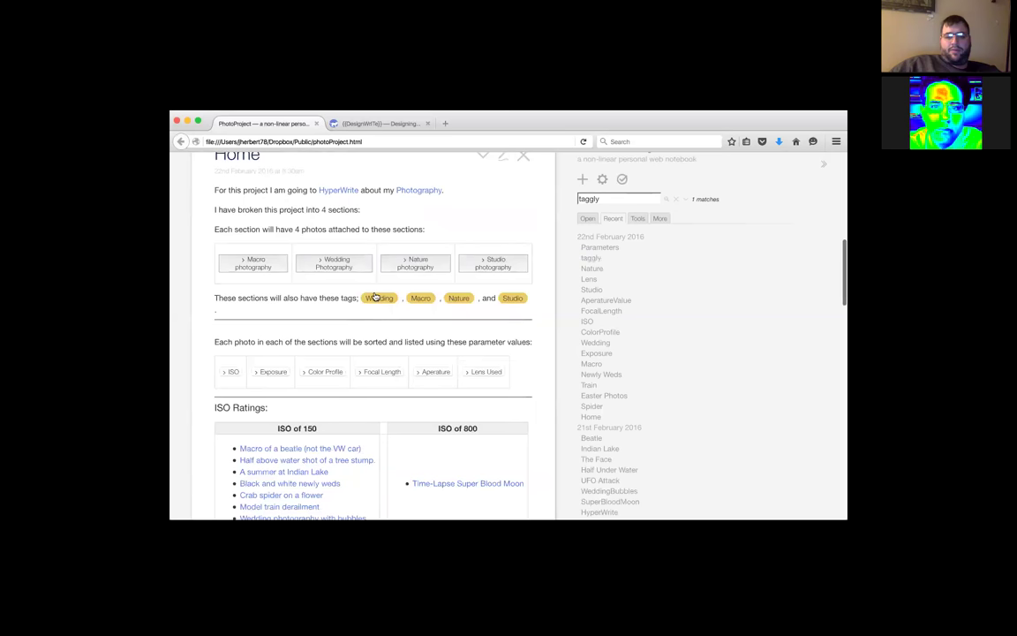
{"action": "left_click", "coordinate": [381, 299]}
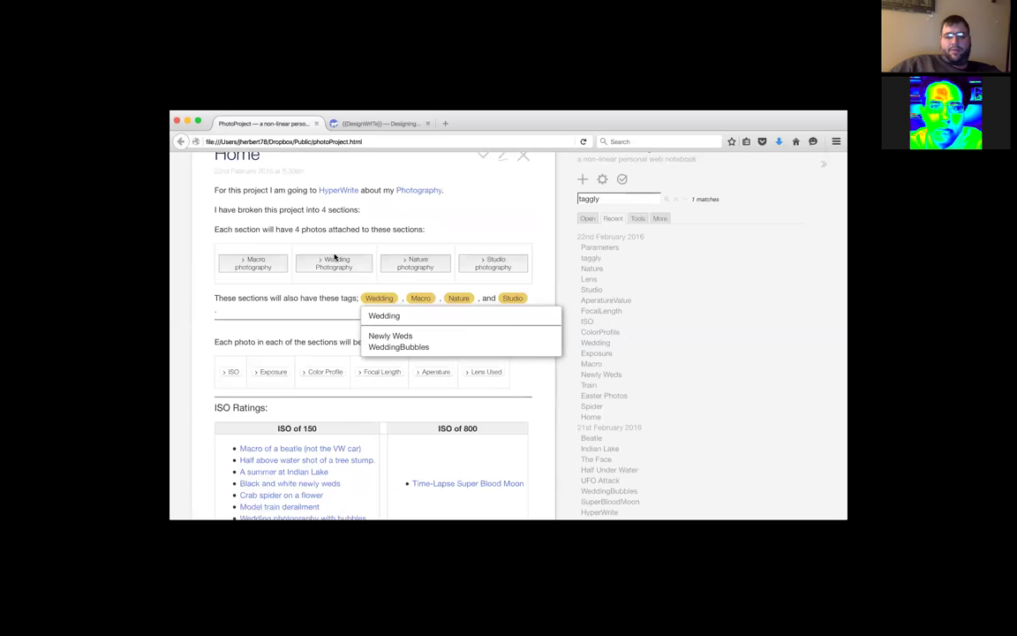
{"action": "scroll", "coordinate": [347, 234], "scroll_direction": "up", "scroll_amount": 10}
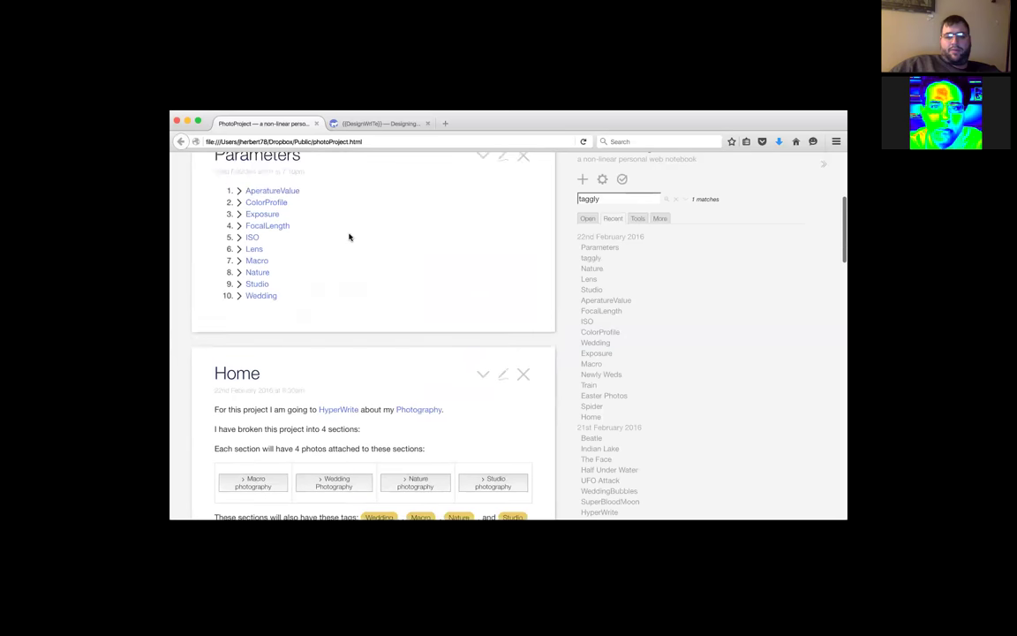
- Put the Parameters tiddler in edit mode and open the Wedding tiddler from the list in its preview
{"action": "left_click", "coordinate": [504, 228]}
{"action": "left_click", "coordinate": [283, 296]}
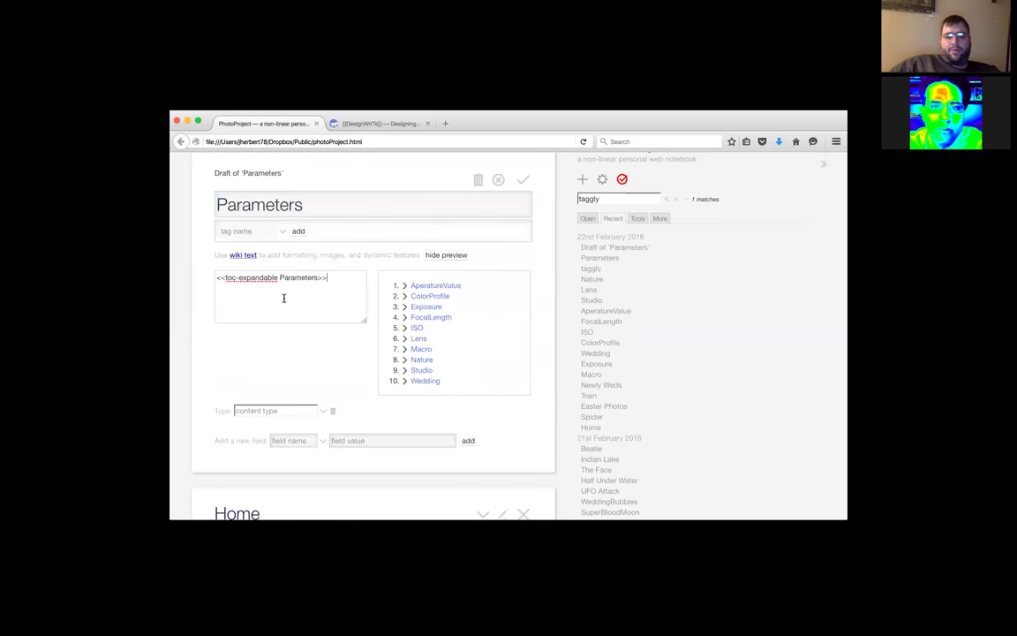
{"action": "left_click", "coordinate": [413, 379]}
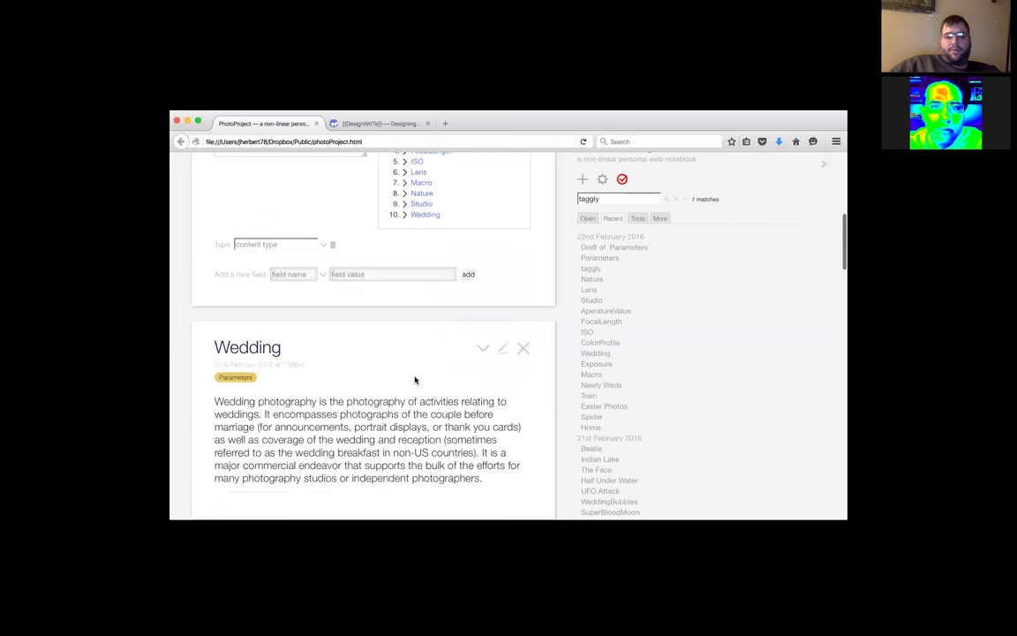
- Expand and collapse the Wedding entry in the Parameters draft's preview, and save the draft with its text as is
{"action": "scroll", "coordinate": [412, 374], "scroll_direction": "up", "scroll_amount": 3}
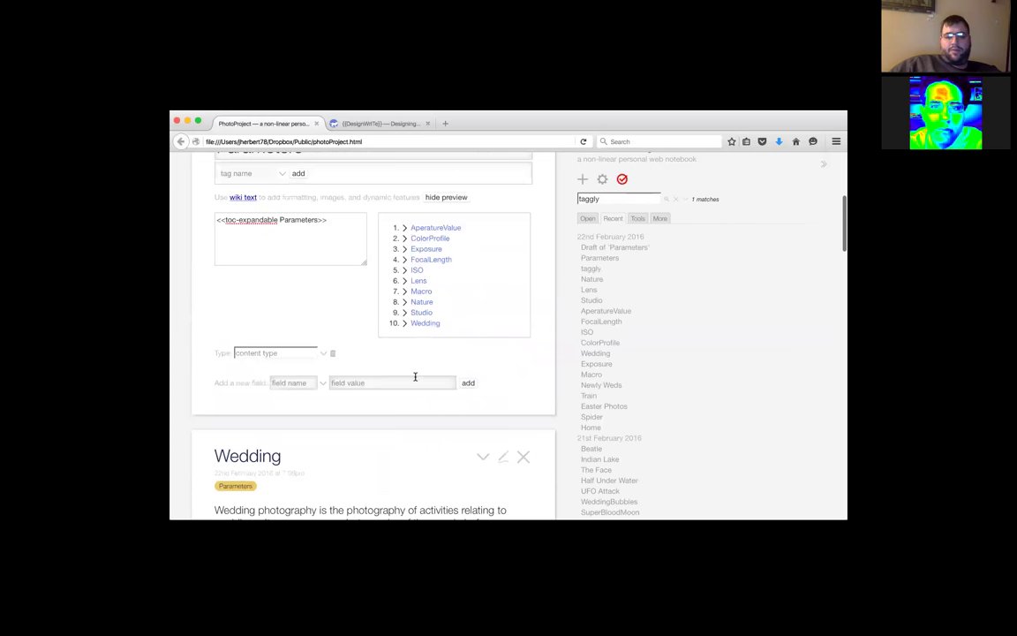
{"action": "left_click", "coordinate": [404, 324]}
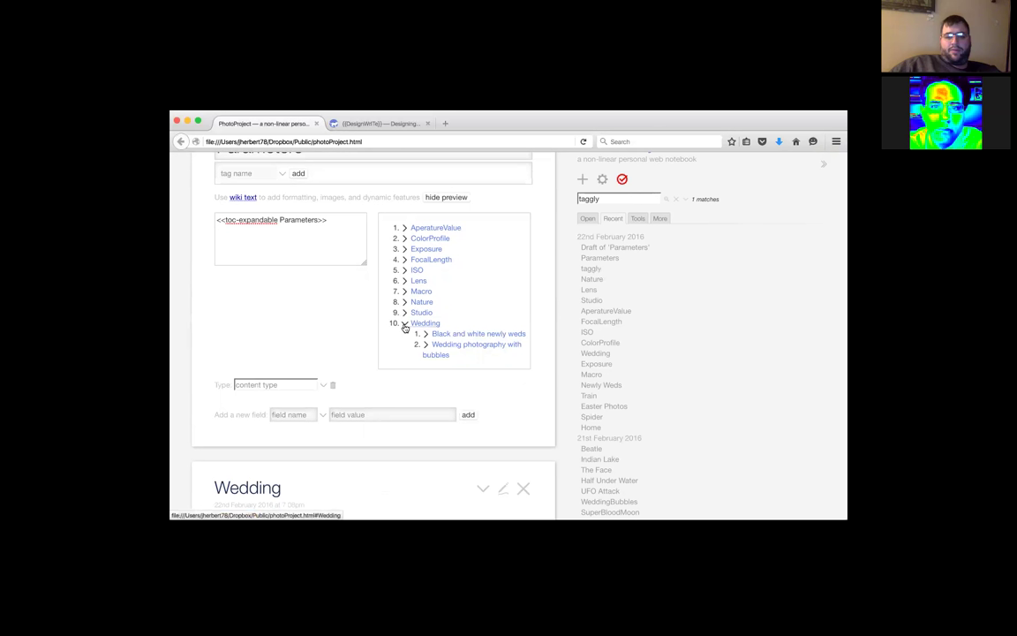
{"action": "left_click", "coordinate": [404, 326]}
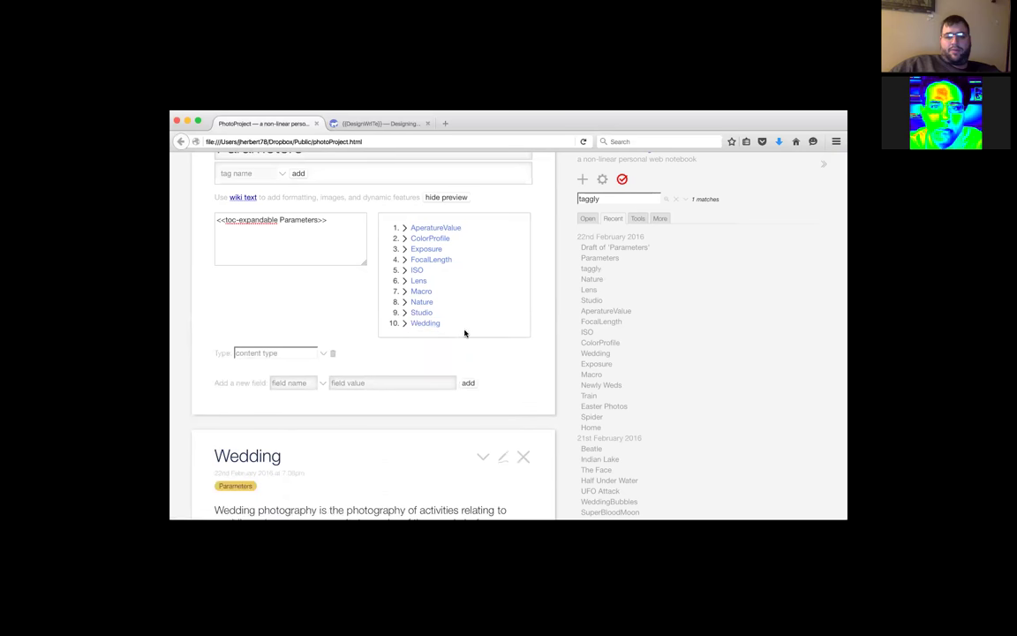
{"action": "scroll", "coordinate": [464, 333], "scroll_direction": "down", "scroll_amount": 3}
{"action": "scroll", "coordinate": [465, 333], "scroll_direction": "up", "scroll_amount": 3}
{"action": "scroll", "coordinate": [464, 333], "scroll_direction": "up", "scroll_amount": 3}
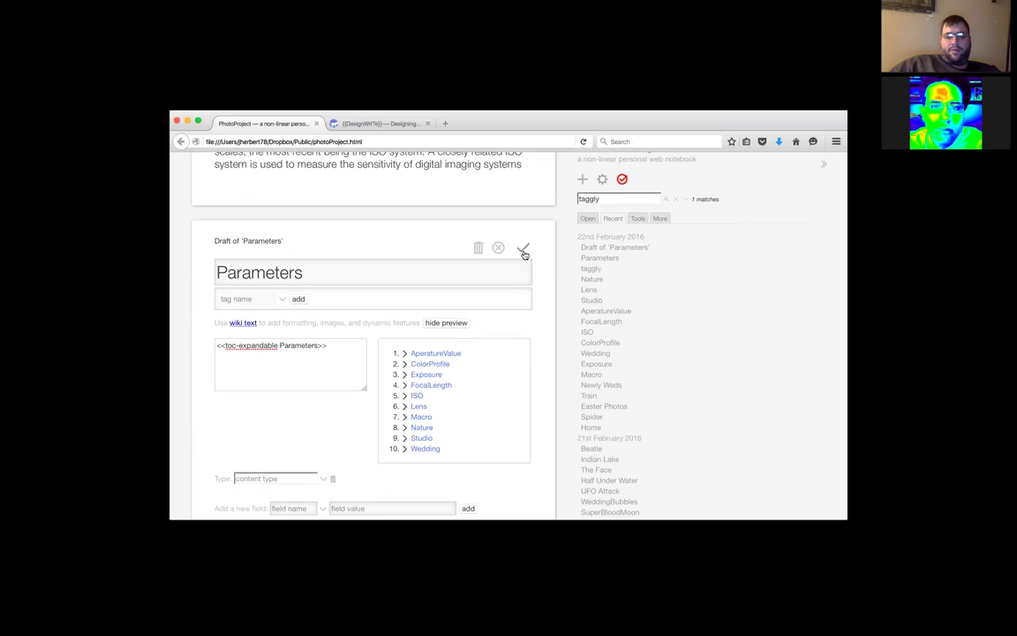
{"action": "left_click", "coordinate": [523, 250]}
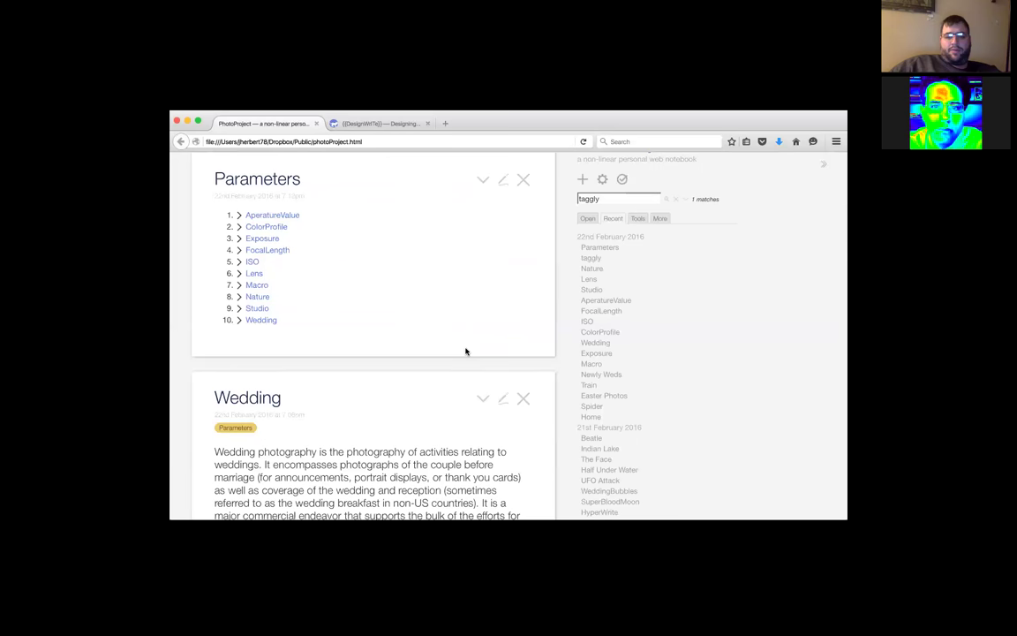
- Open the Newly Weds tiddler from the recent list and close all the other open tiddlers
{"action": "left_click", "coordinate": [586, 376]}
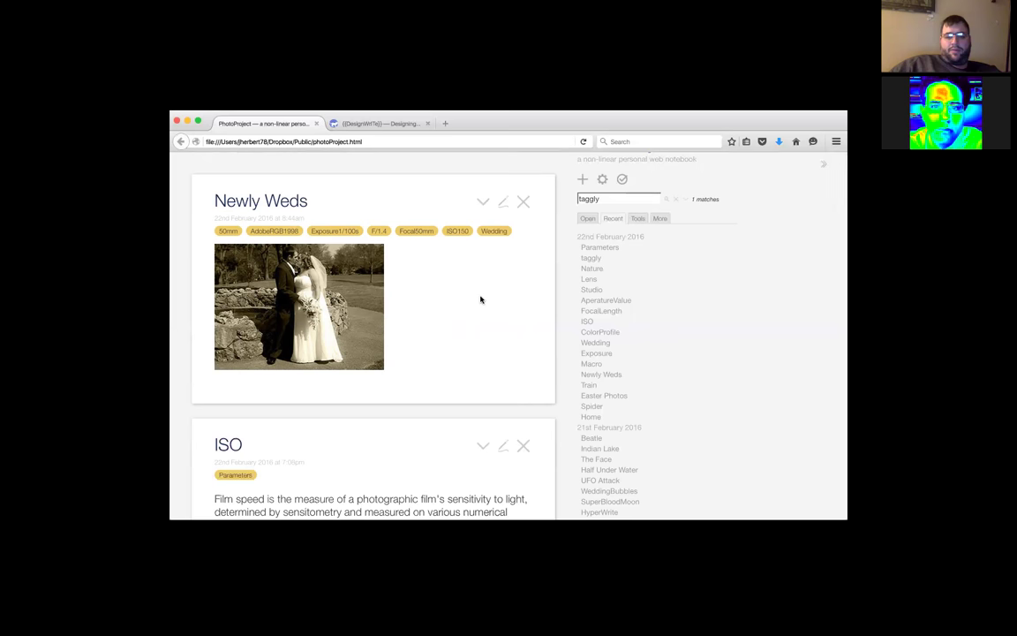
{"action": "left_click", "coordinate": [524, 446]}
{"action": "left_click", "coordinate": [523, 446]}
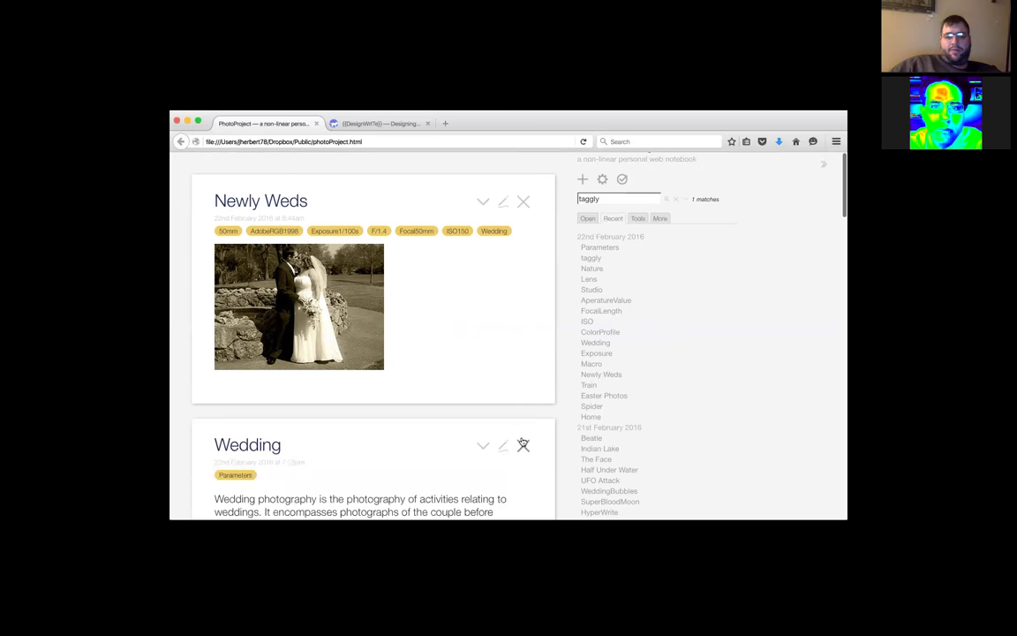
{"action": "left_click", "coordinate": [523, 446]}
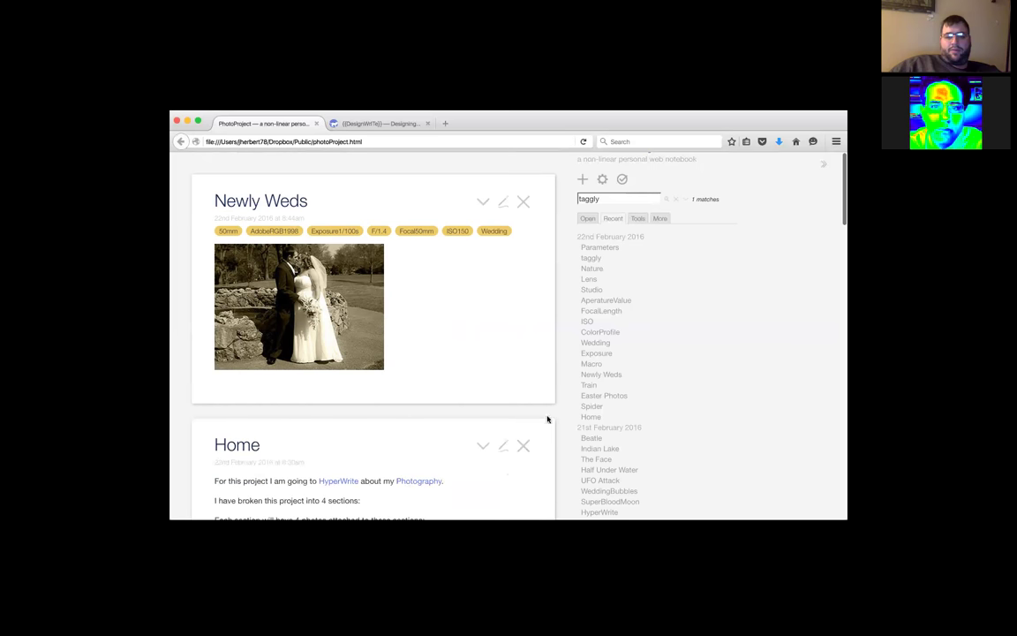
{"action": "left_click", "coordinate": [523, 446]}
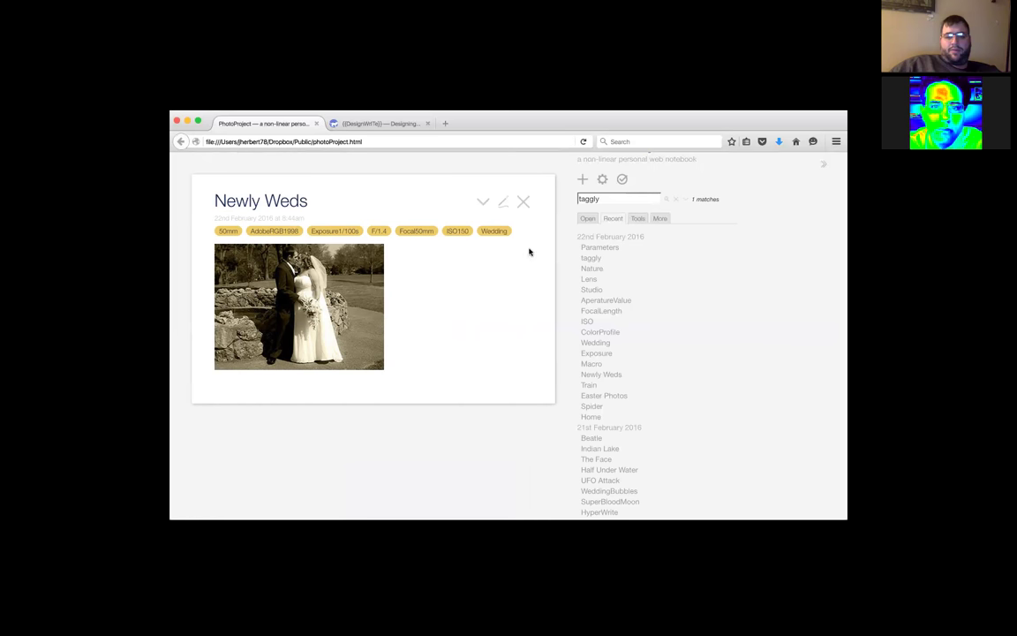
{"action": "left_click", "coordinate": [483, 203]}
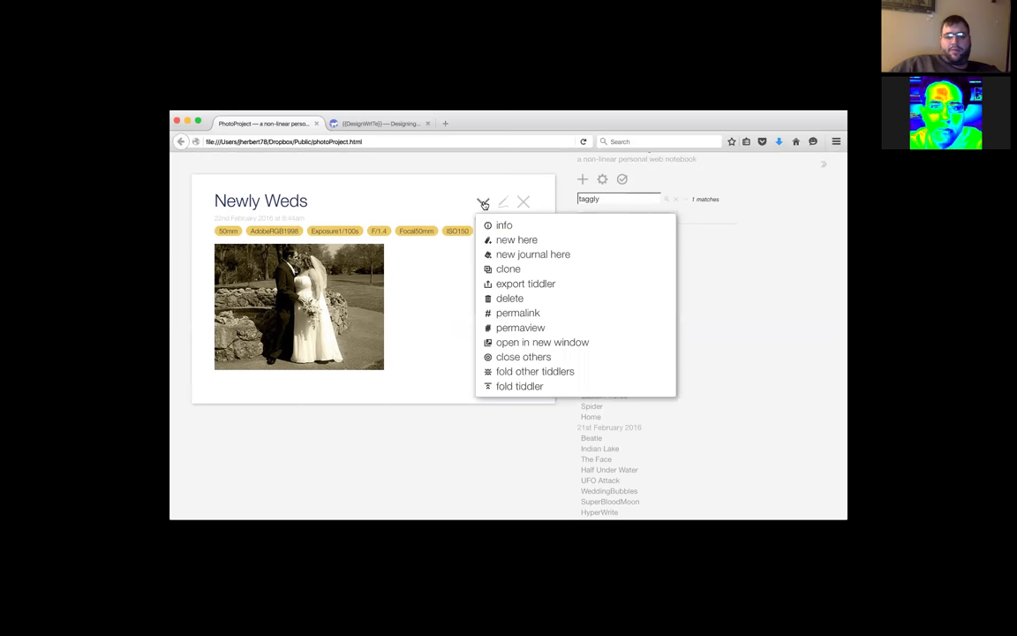
{"action": "left_click", "coordinate": [504, 357]}
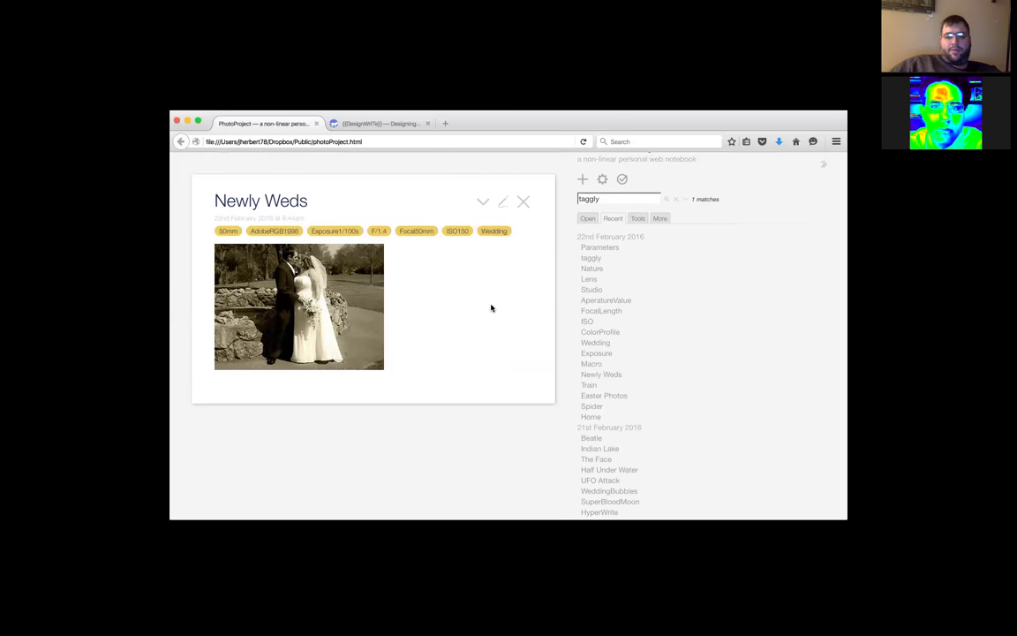
- Clear the wiki search for taggly and hide the sidebar
{"action": "left_click", "coordinate": [676, 204]}
{"action": "scroll", "coordinate": [679, 225], "scroll_direction": "up", "scroll_amount": 2}
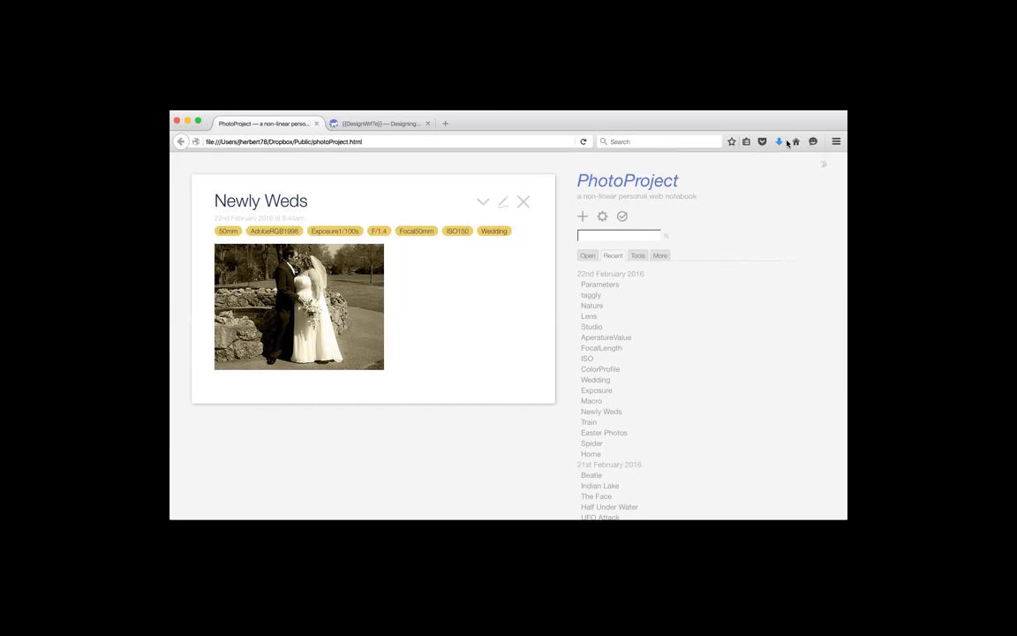
{"action": "left_click", "coordinate": [823, 165]}
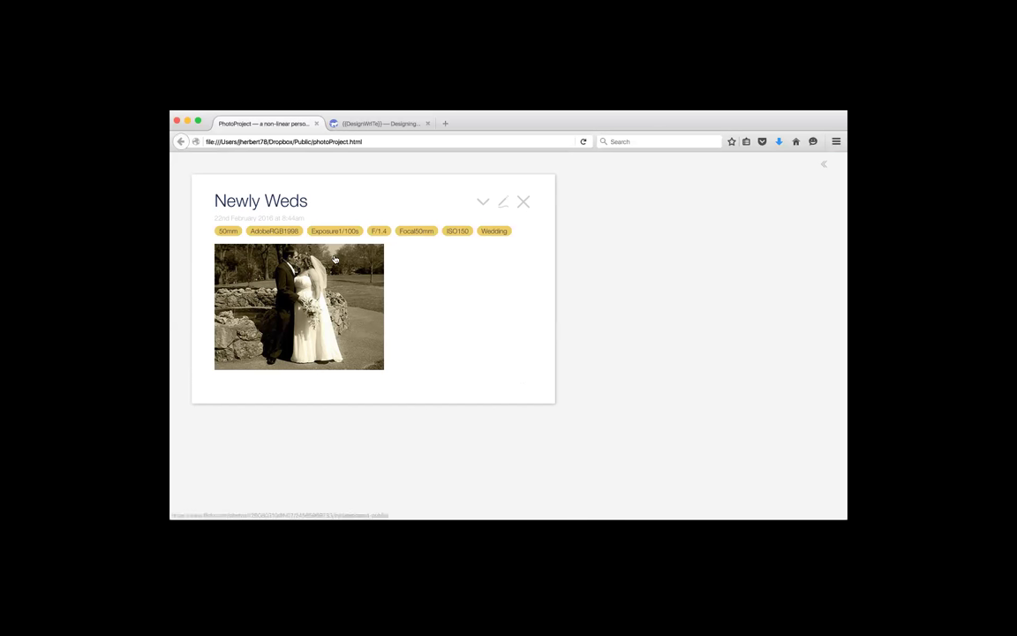
- Examine which tiddlers share the 50mm, AdobeRGB1998, Exposure1/100s, Wedding and ISO150 tags of the Newly Weds tiddler
{"action": "left_click", "coordinate": [231, 237]}
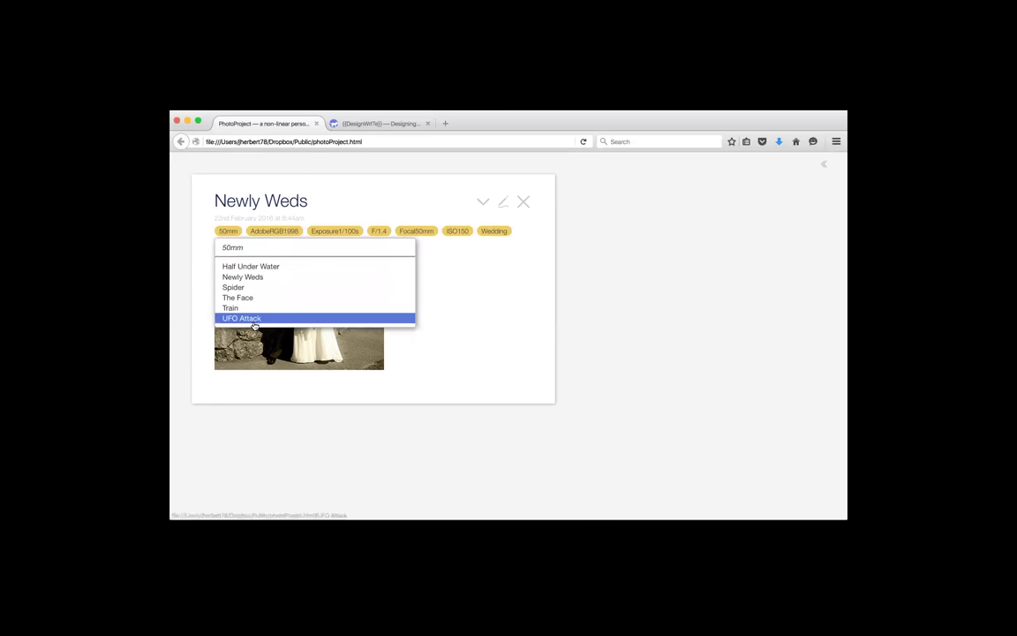
{"action": "left_click", "coordinate": [229, 230]}
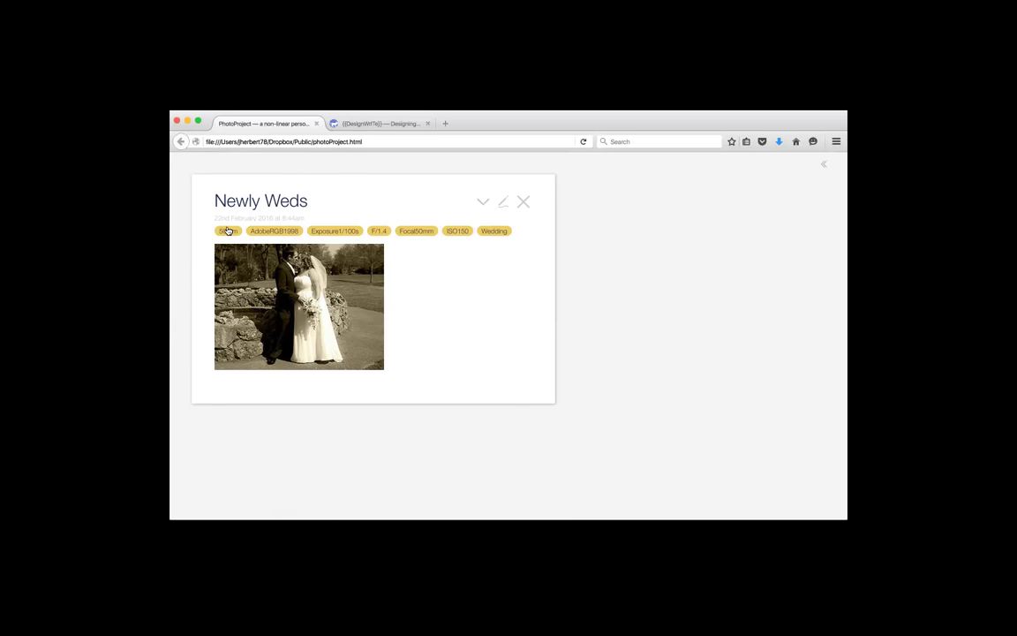
{"action": "left_click", "coordinate": [285, 231]}
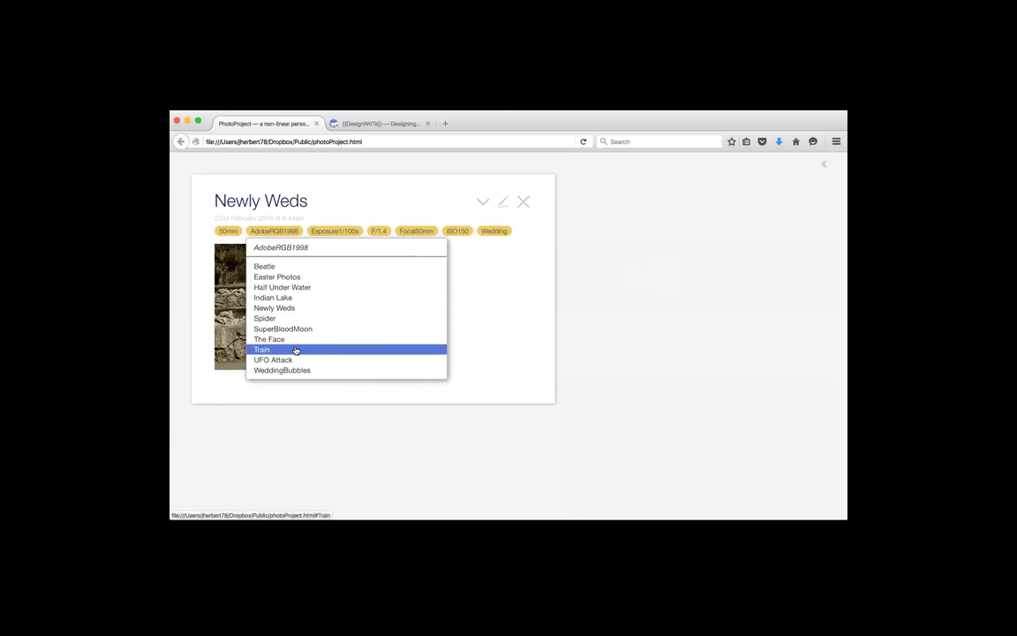
{"action": "left_click", "coordinate": [341, 198]}
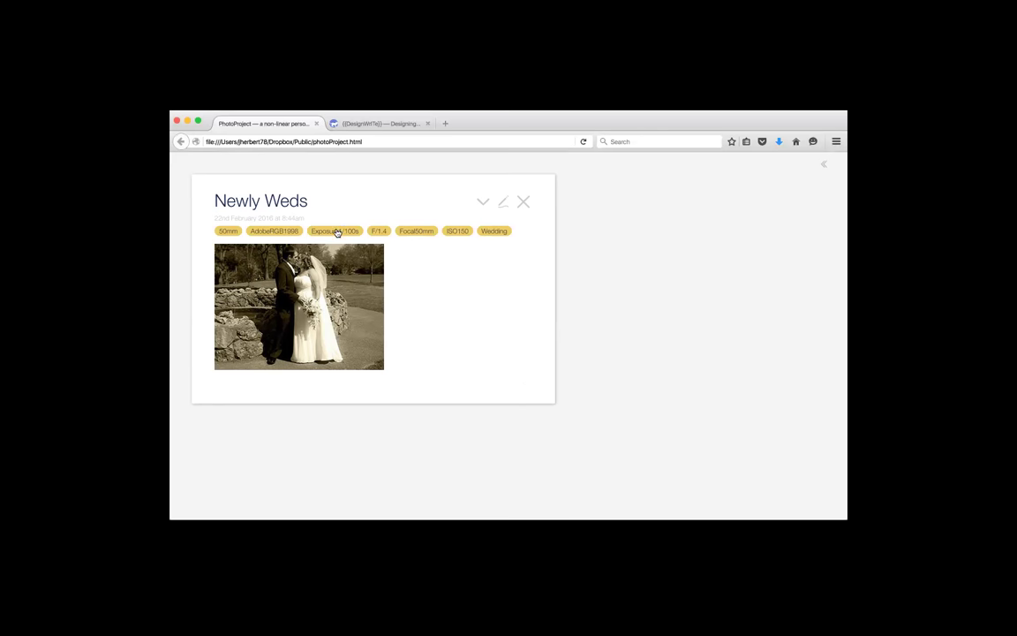
{"action": "left_click", "coordinate": [337, 232]}
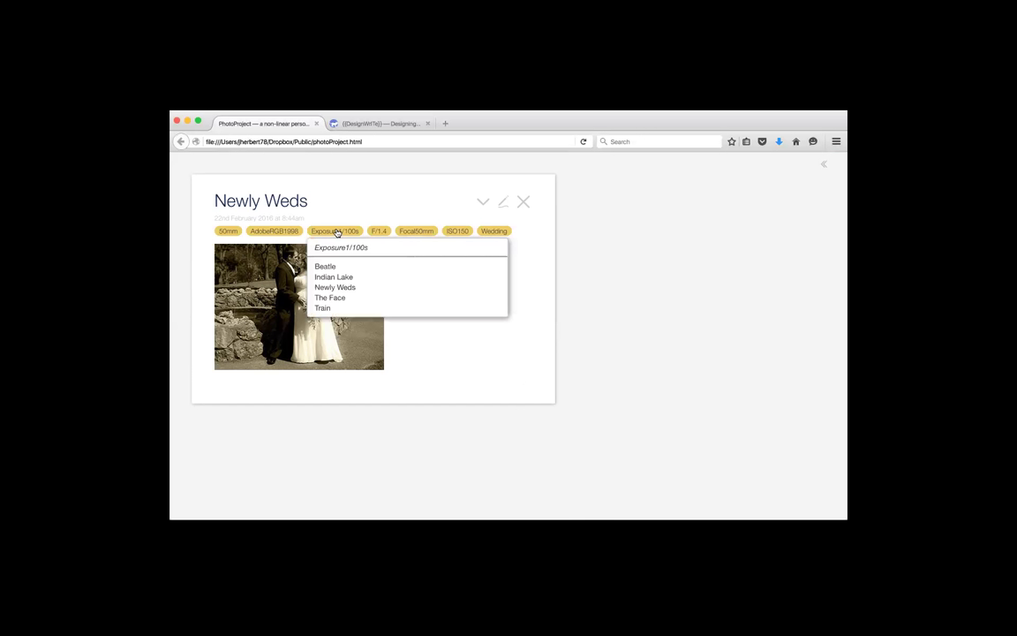
{"action": "left_click", "coordinate": [337, 232]}
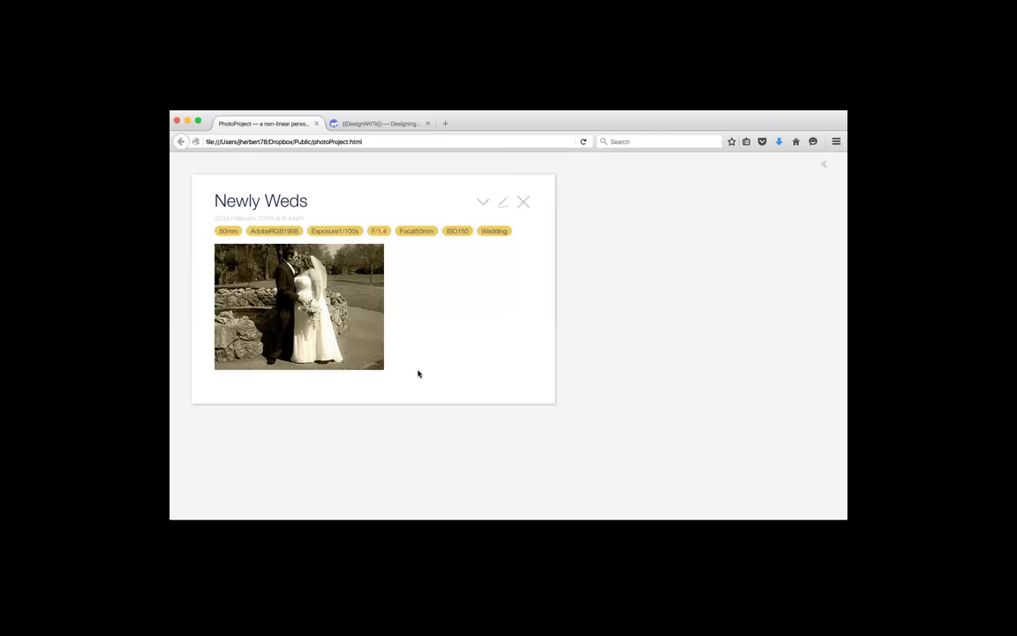
{"action": "left_click", "coordinate": [499, 233]}
{"action": "left_click", "coordinate": [457, 231]}
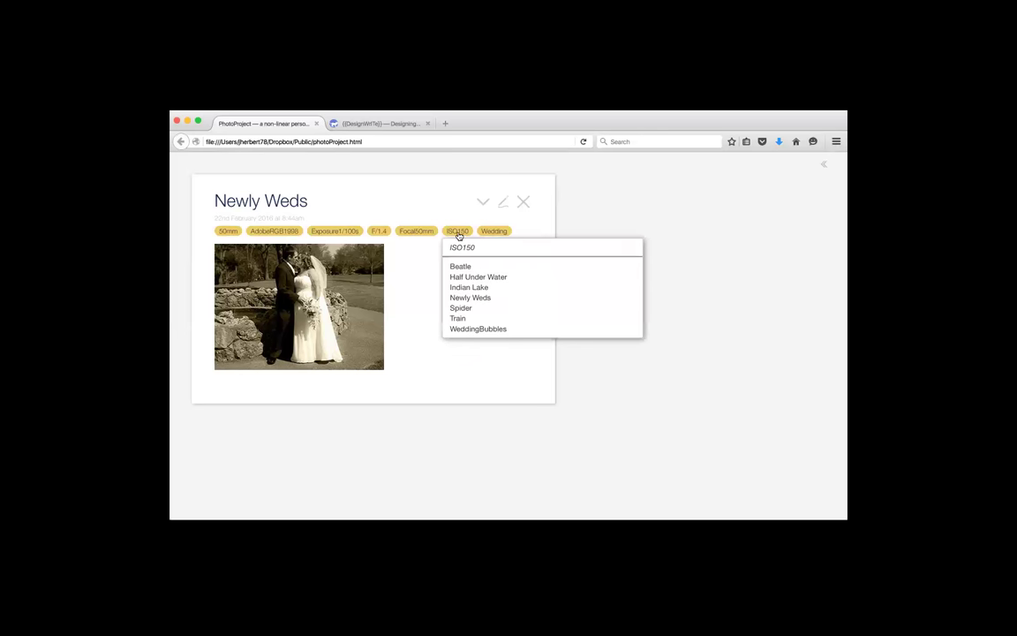
{"action": "left_click", "coordinate": [426, 267]}
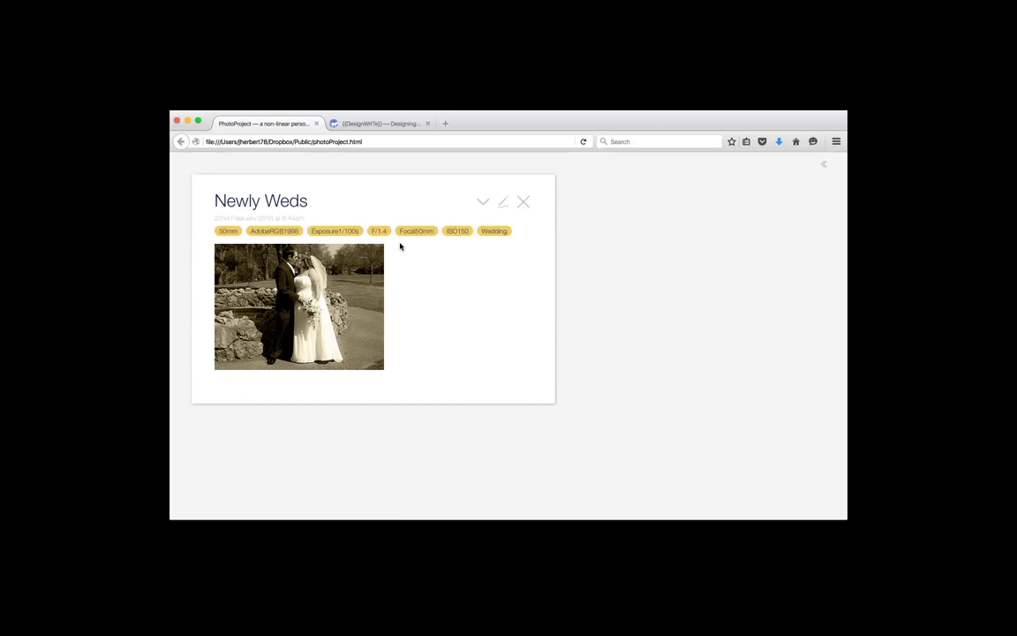
- Add the existing Parameters tag to the Newly Weds tiddler and save it
{"action": "left_click", "coordinate": [503, 202]}
{"action": "left_click", "coordinate": [285, 263]}
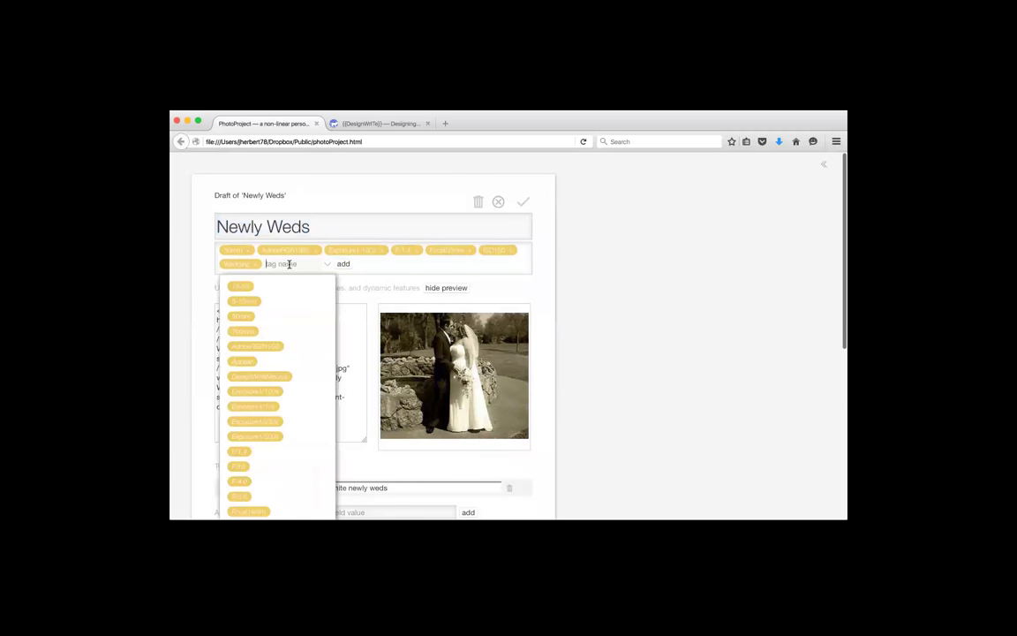
{"action": "type", "text": "Para"}
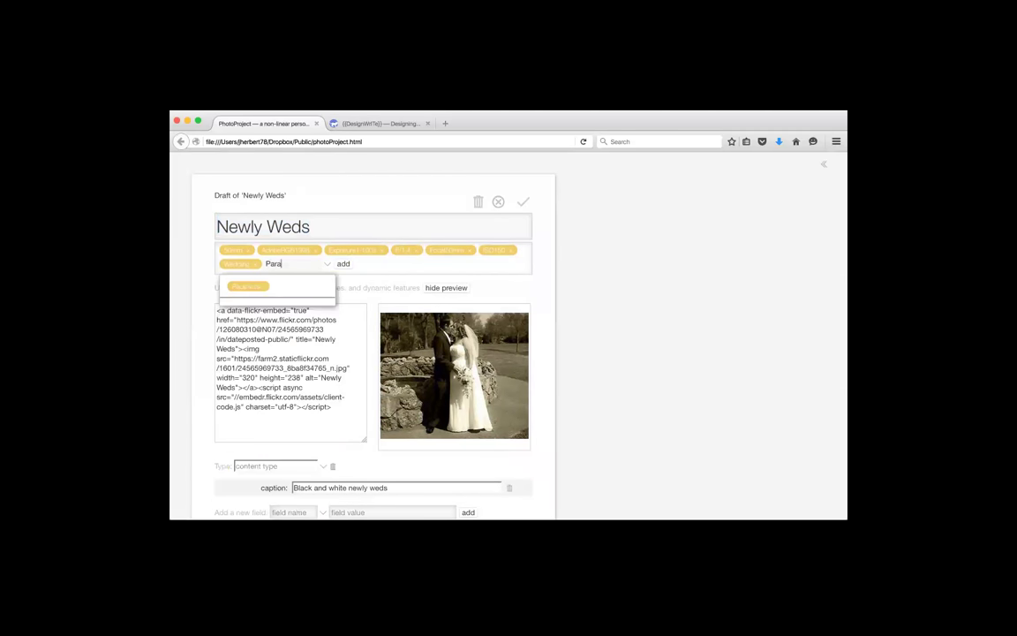
{"action": "left_click", "coordinate": [246, 288]}
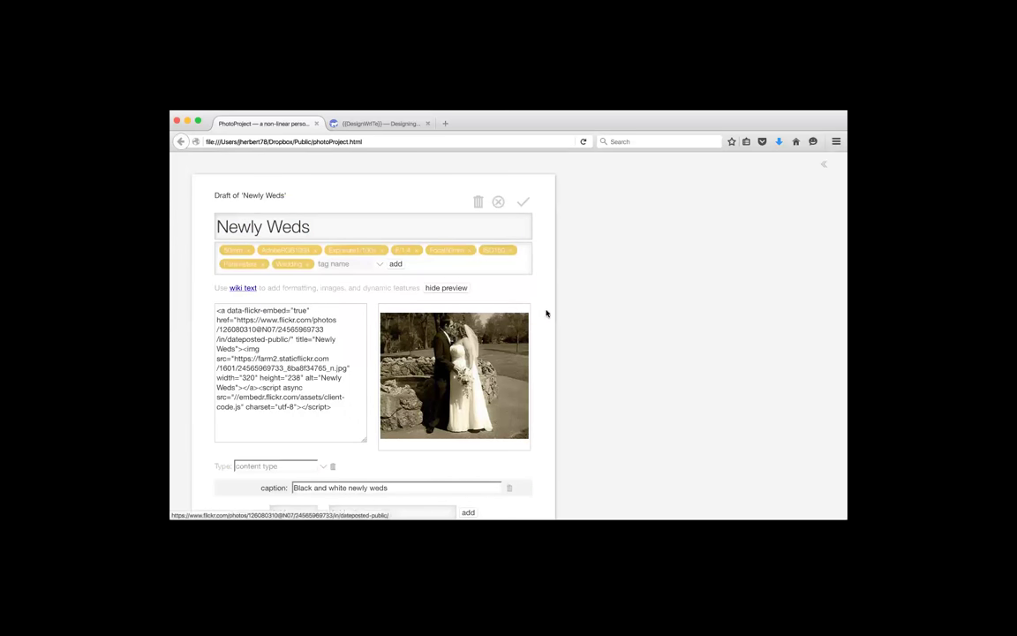
{"action": "left_click", "coordinate": [523, 203]}
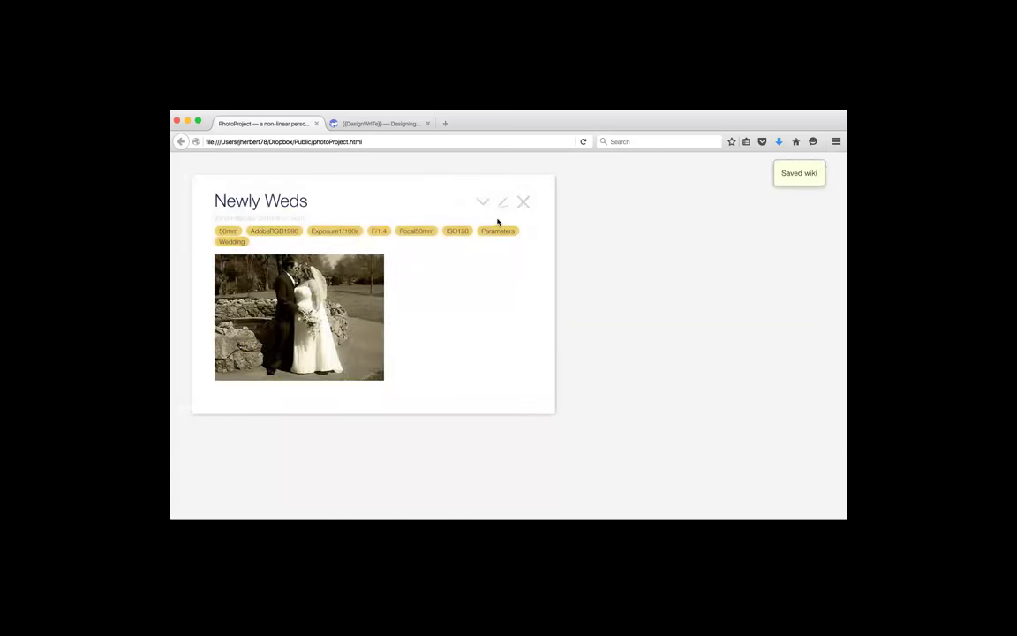
- Compare the tiddlers listed under Newly Weds' Parameters, 50mm and Wedding tags, and open the Wedding tiddler from its tag
{"action": "left_click", "coordinate": [498, 231]}
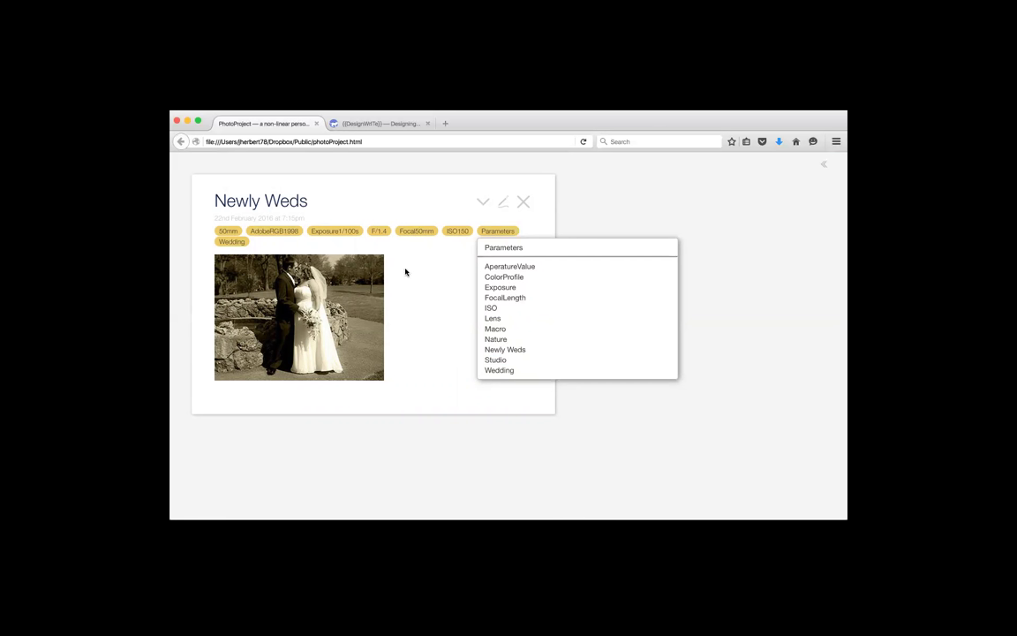
{"action": "left_click", "coordinate": [226, 231]}
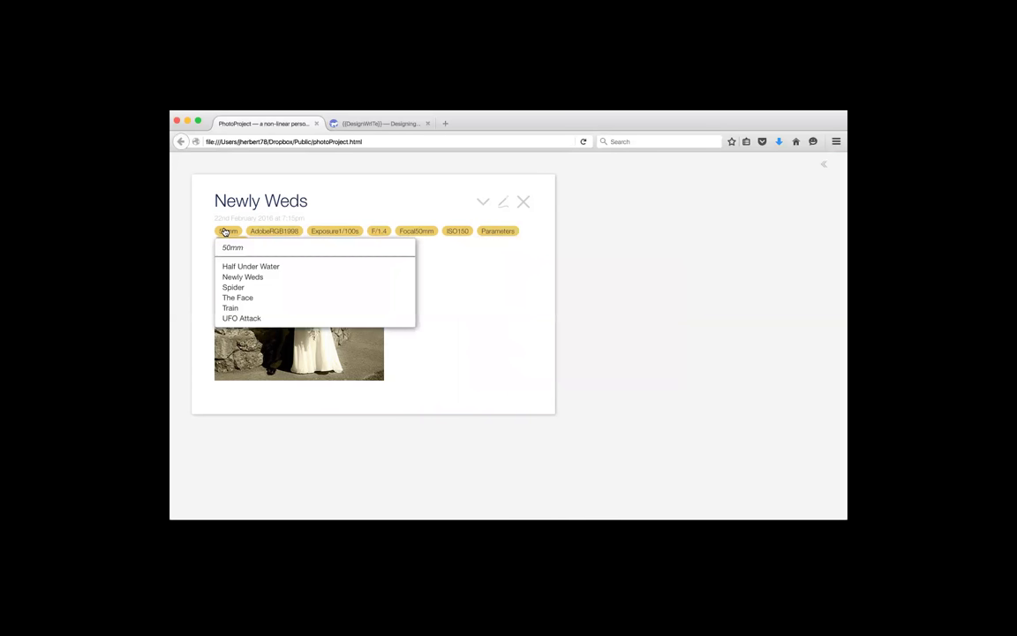
{"action": "left_click", "coordinate": [501, 231]}
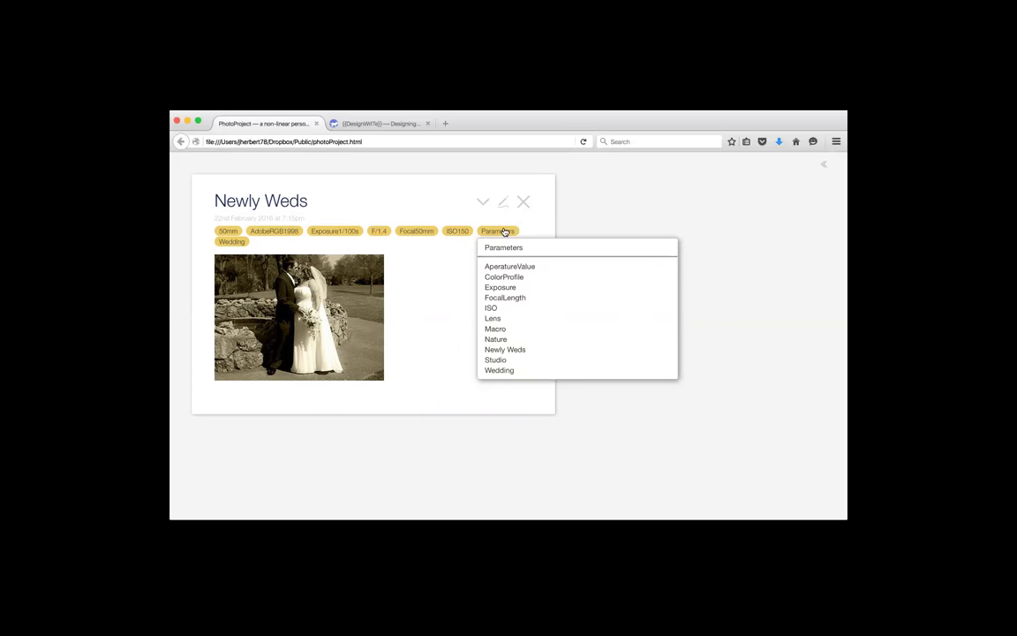
{"action": "left_click", "coordinate": [231, 242]}
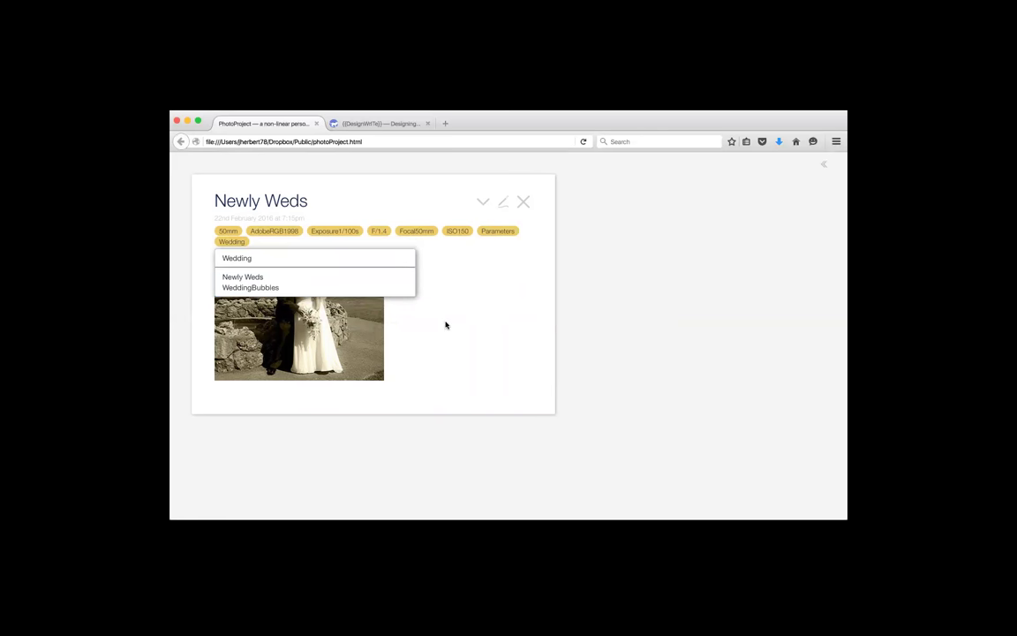
{"action": "left_click", "coordinate": [236, 258]}
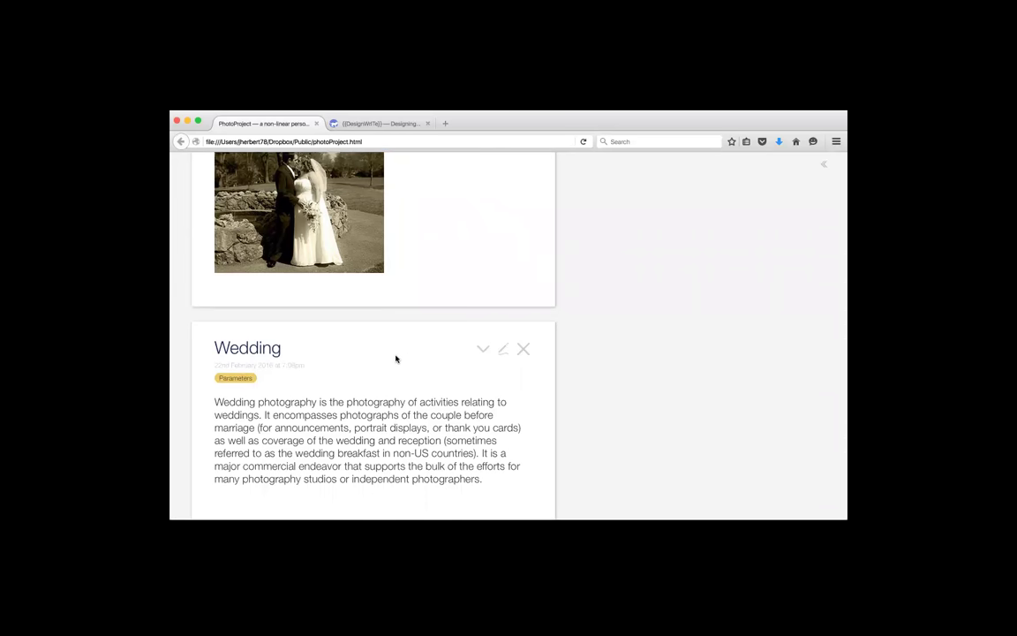
- Show the sidebar, search the wiki for "re" and open the RenameTags tiddler
{"action": "scroll", "coordinate": [396, 358], "scroll_direction": "down", "scroll_amount": 1}
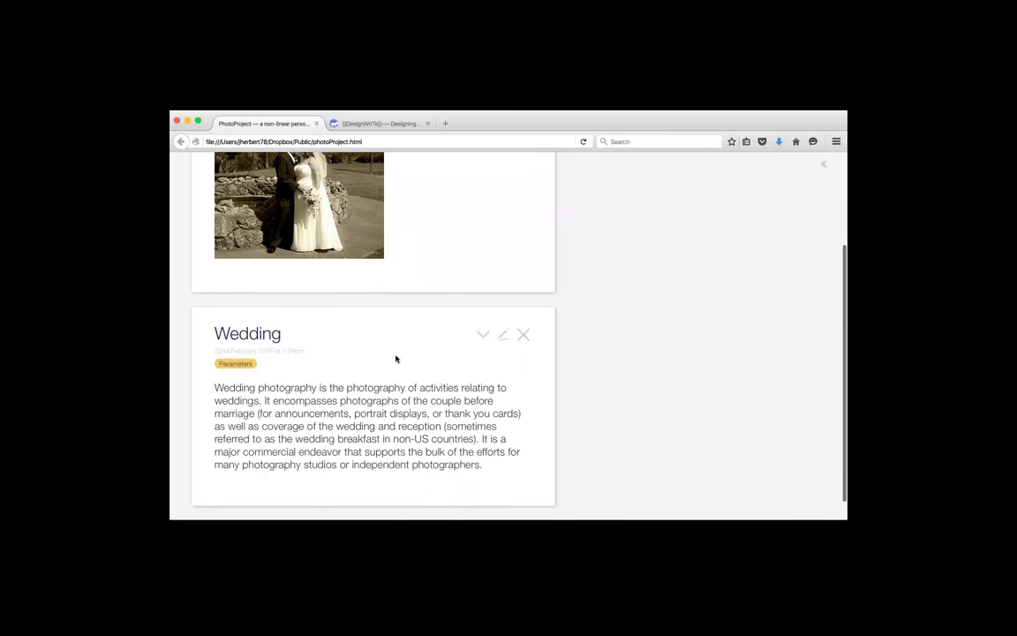
{"action": "scroll", "coordinate": [395, 359], "scroll_direction": "down", "scroll_amount": 1}
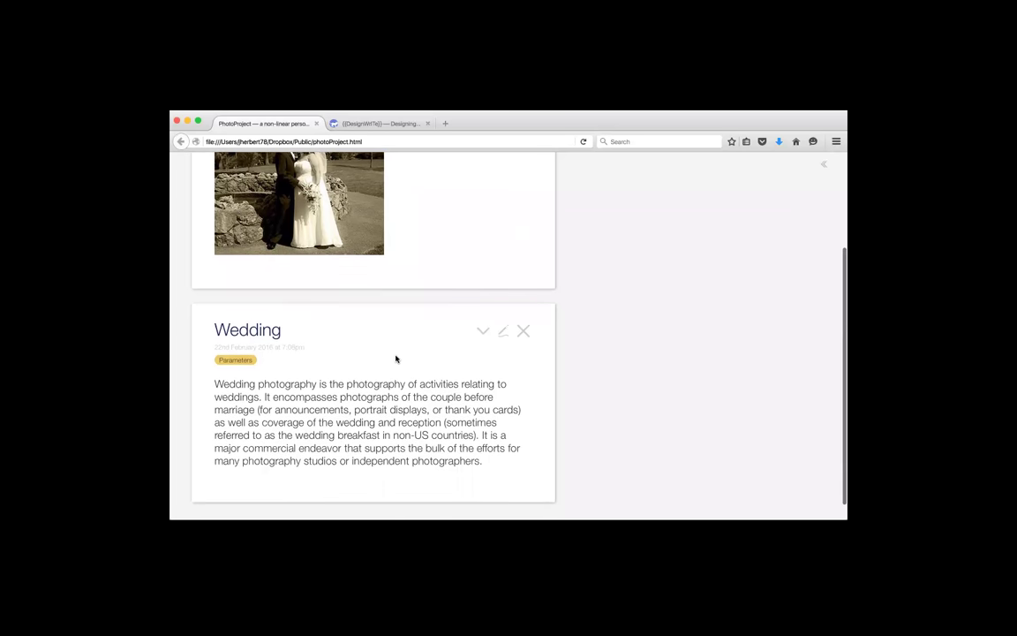
{"action": "scroll", "coordinate": [396, 359], "scroll_direction": "up", "scroll_amount": 1}
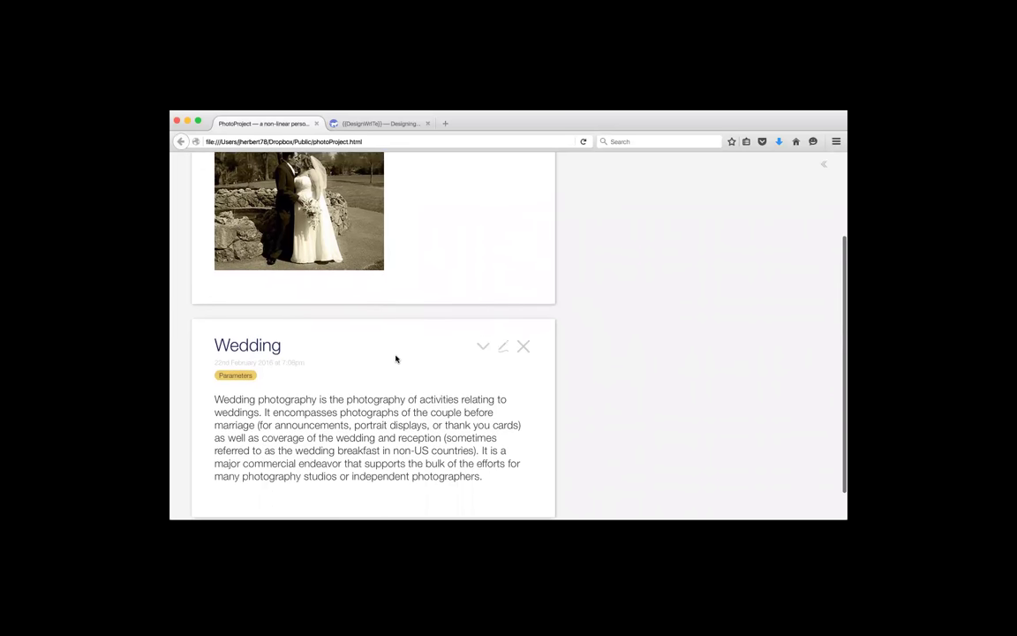
{"action": "scroll", "coordinate": [396, 359], "scroll_direction": "up", "scroll_amount": 6}
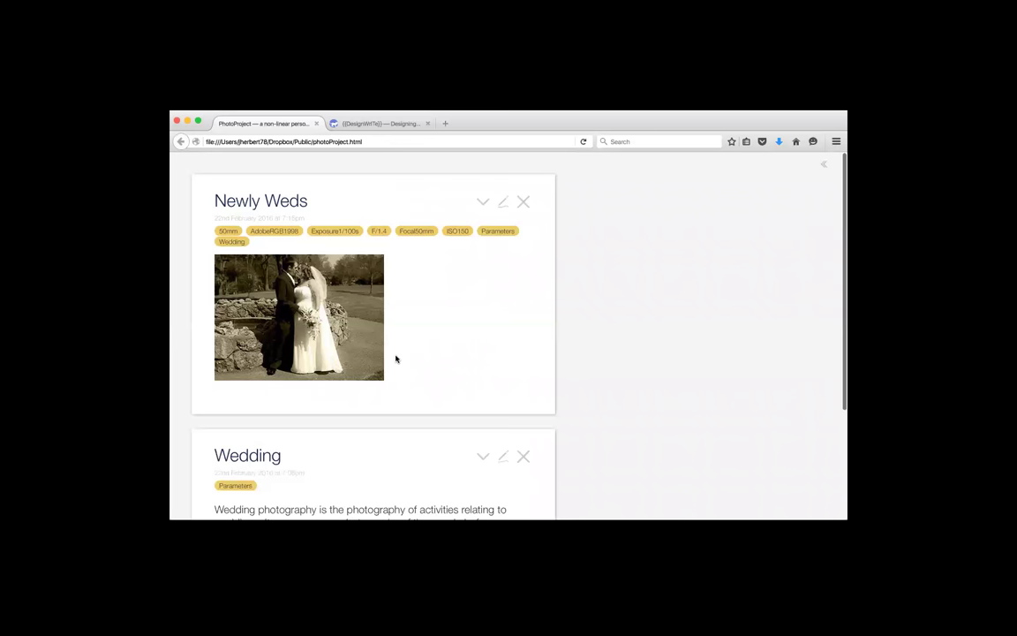
{"action": "left_click", "coordinate": [825, 160]}
{"action": "left_click", "coordinate": [592, 276]}
{"action": "left_click", "coordinate": [614, 275]}
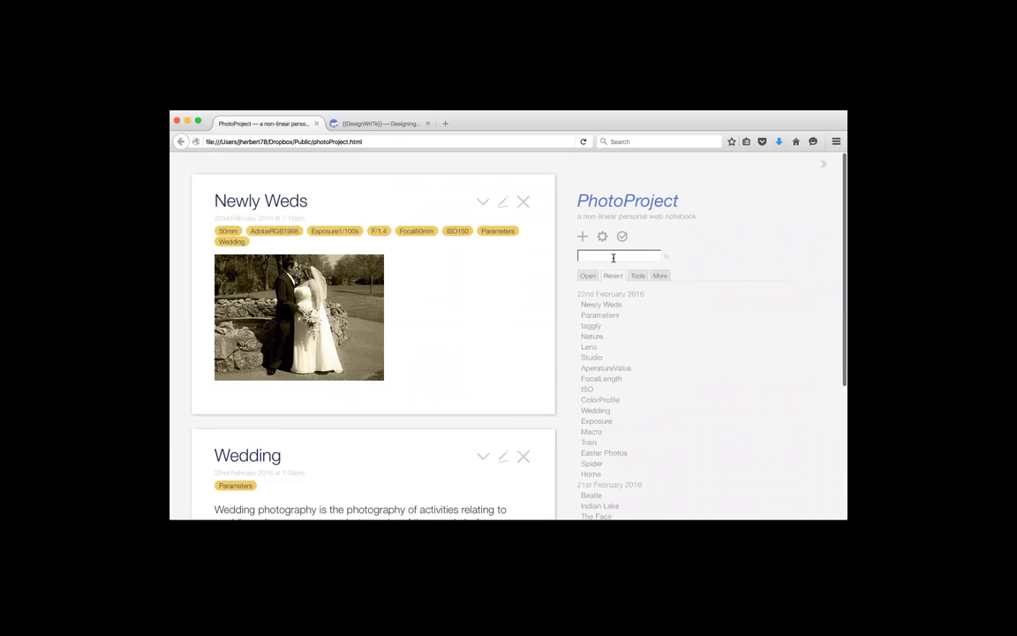
{"action": "type", "text": "re"}
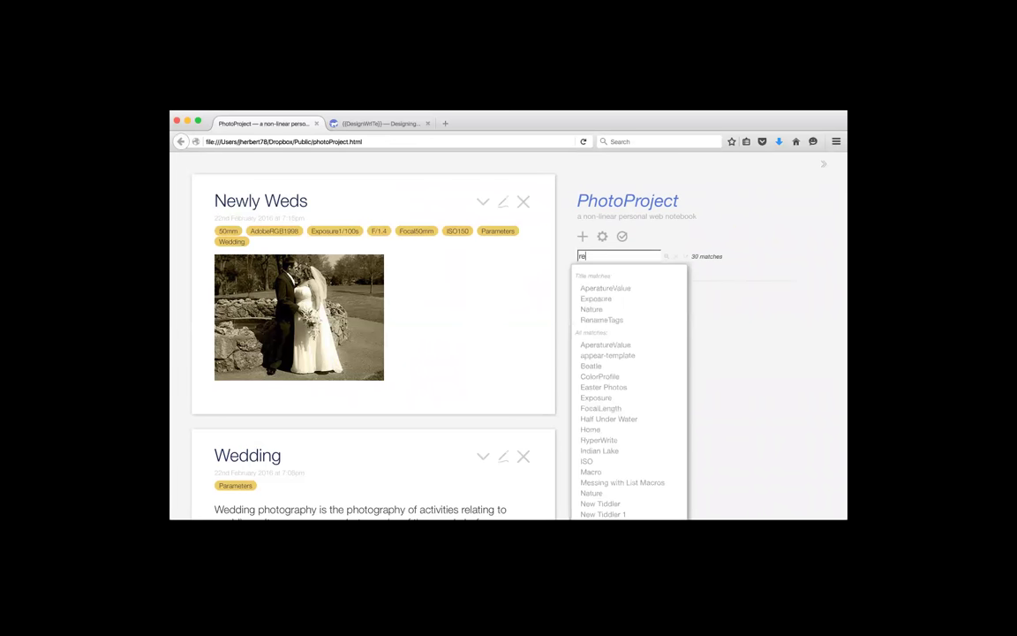
{"action": "left_click", "coordinate": [601, 321]}
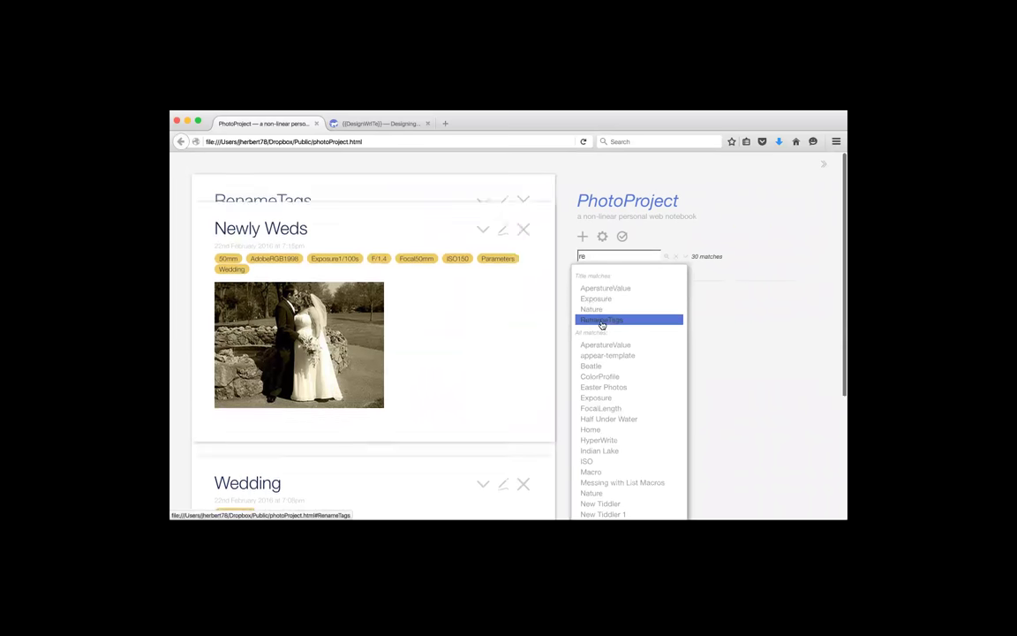
- In RenameTags, set the search tag to Parameters and the replacement tag to Phototype
{"action": "left_click", "coordinate": [316, 283]}
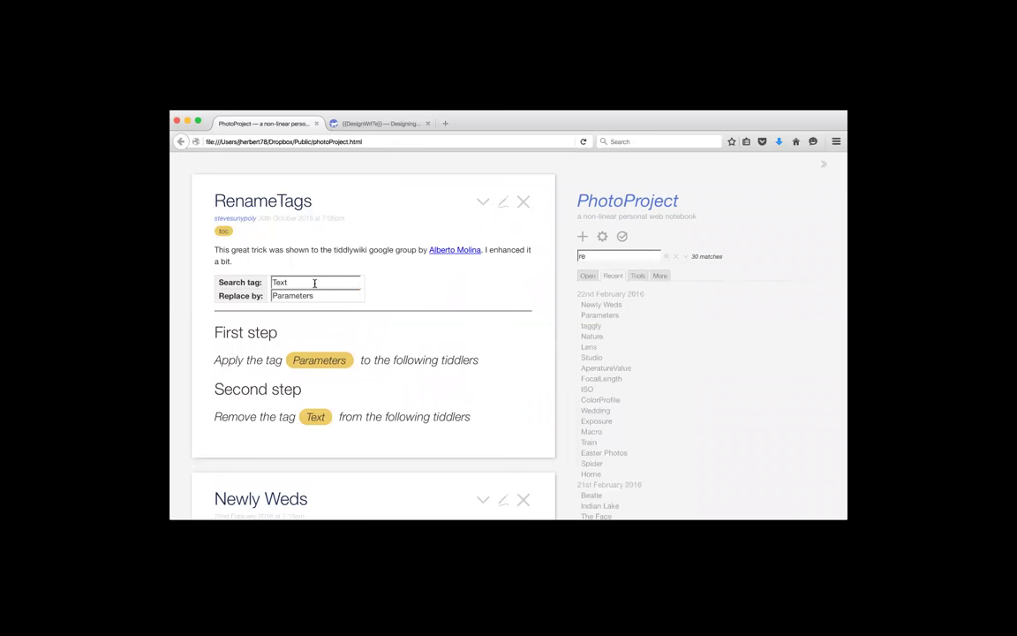
{"action": "left_click_drag", "start_coordinate": [317, 296], "coordinate": [255, 283]}
{"action": "type", "text": "Parameters"}
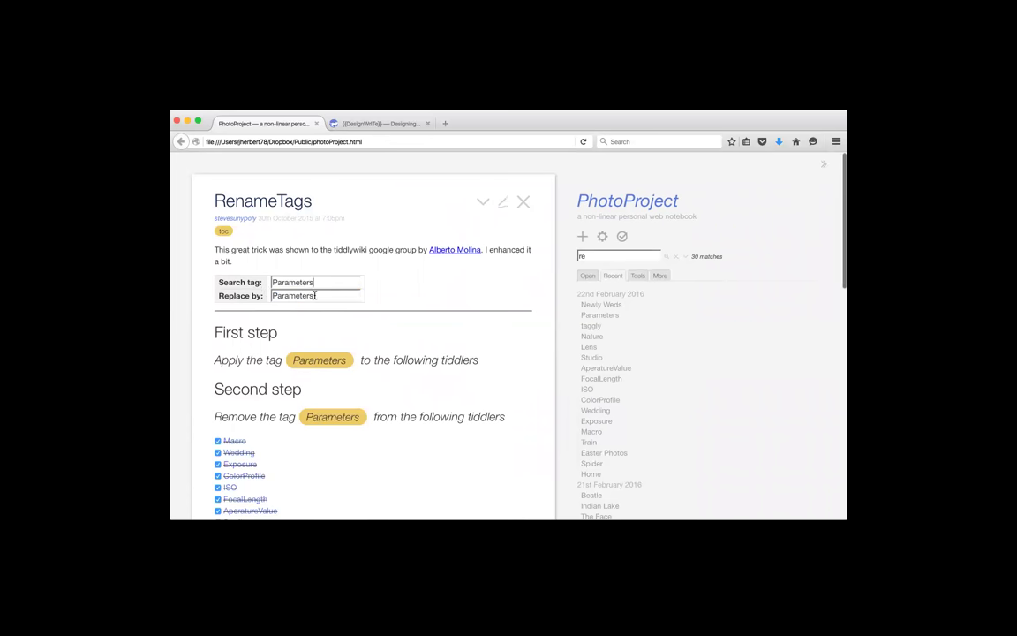
{"action": "left_click_drag", "start_coordinate": [316, 296], "coordinate": [245, 295]}
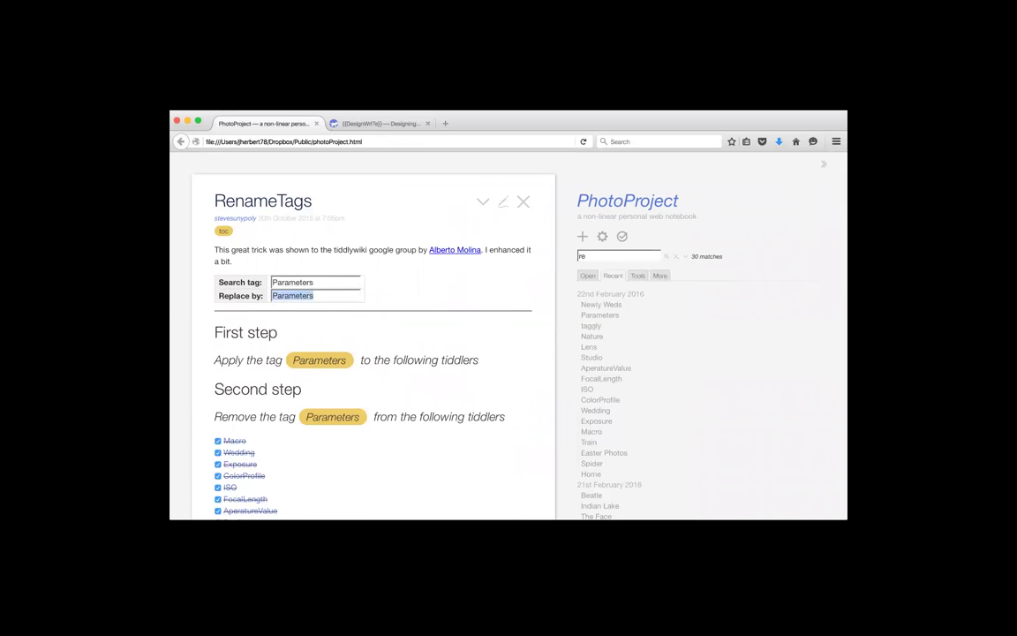
{"action": "type", "text": "Phototype"}
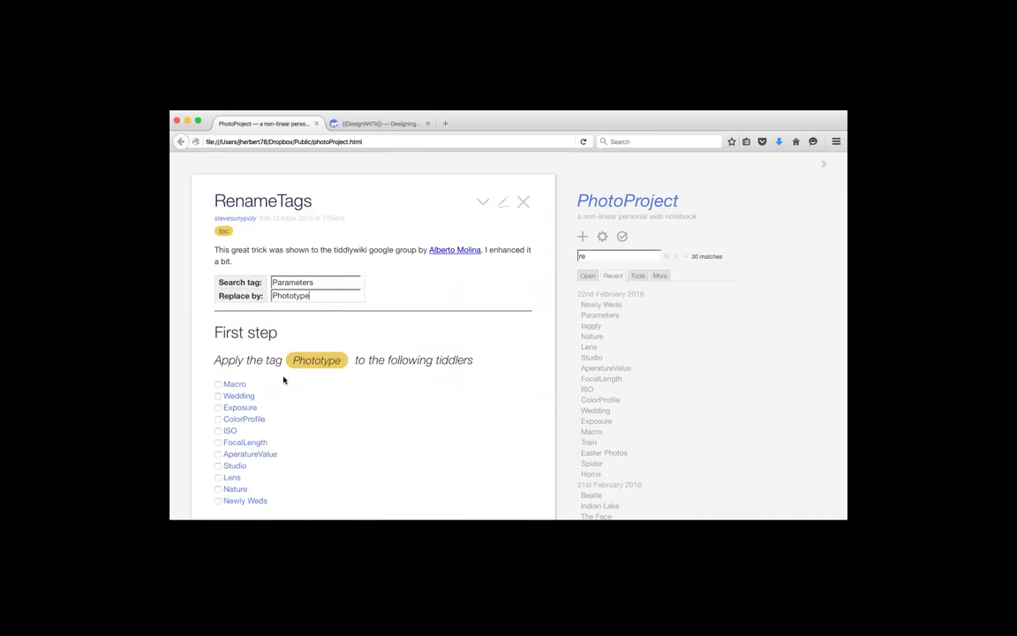
- Apply the Phototype tag to Newly Weds, Nature, Studio, Wedding and Macro, and remove Parameters from Newly Weds
{"action": "scroll", "coordinate": [284, 380], "scroll_direction": "down", "scroll_amount": 2}
{"action": "scroll", "coordinate": [283, 380], "scroll_direction": "down", "scroll_amount": 1}
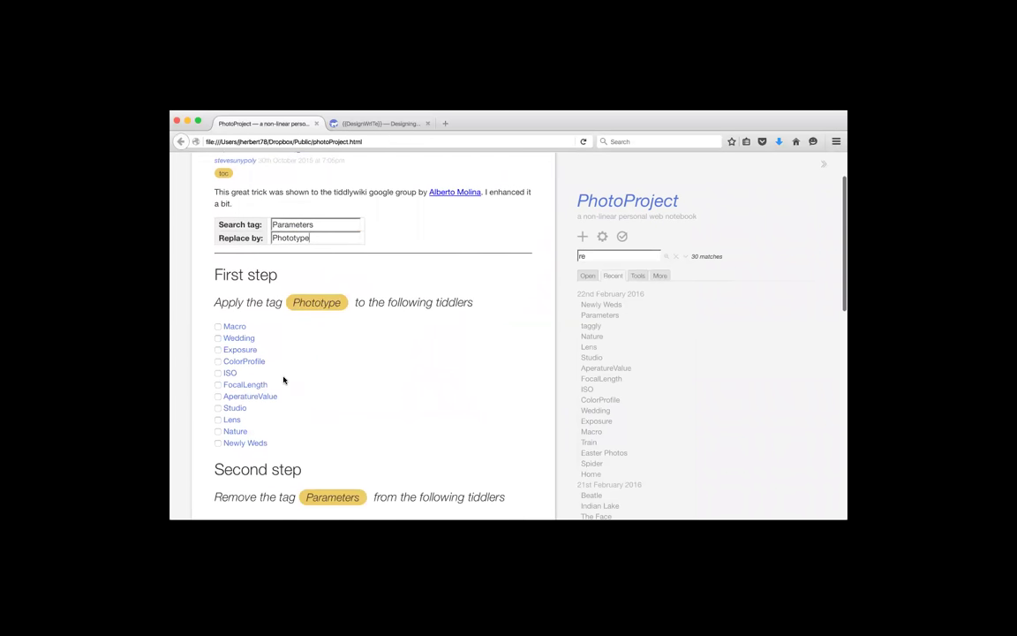
{"action": "scroll", "coordinate": [283, 380], "scroll_direction": "down", "scroll_amount": 1}
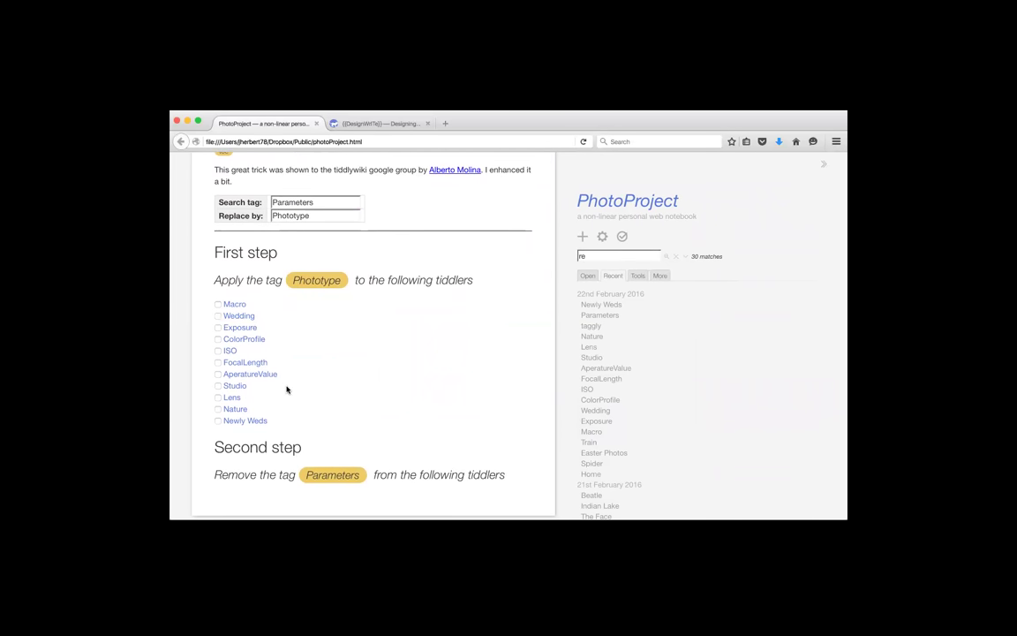
{"action": "scroll", "coordinate": [286, 389], "scroll_direction": "down", "scroll_amount": 1}
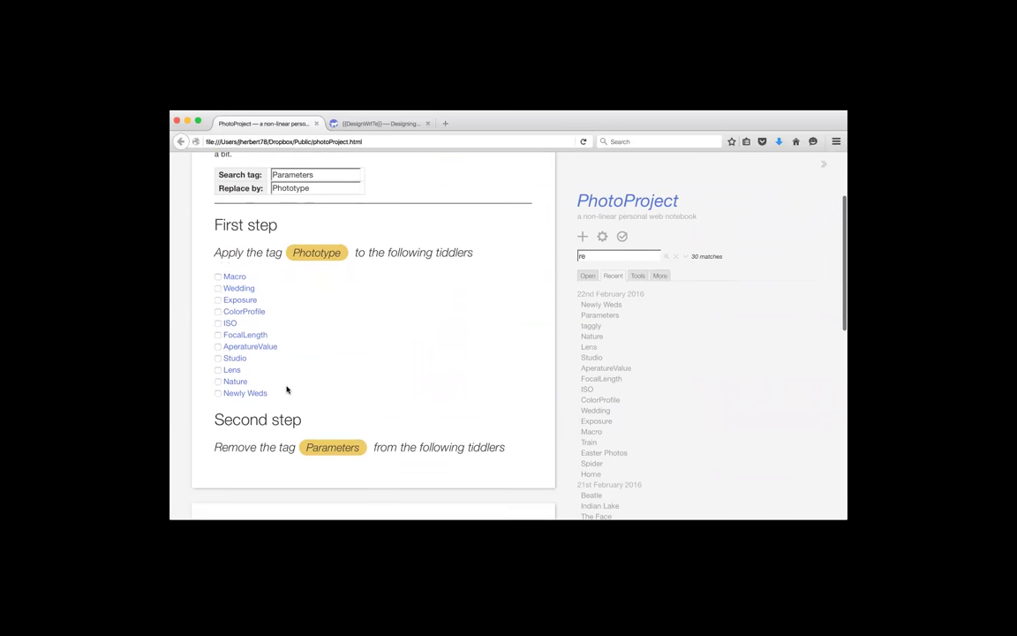
{"action": "left_click", "coordinate": [217, 393]}
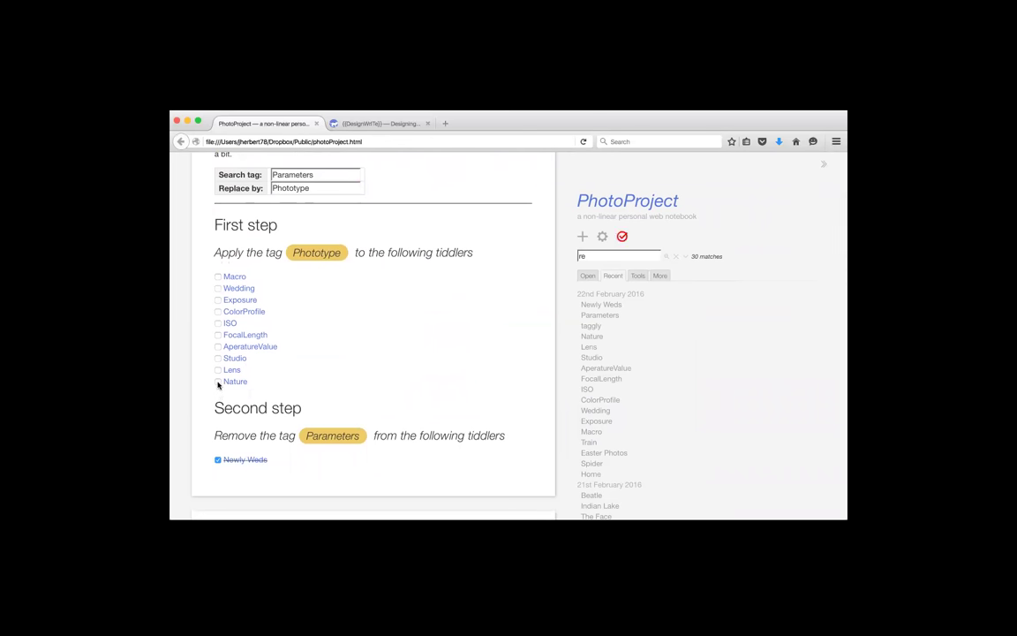
{"action": "left_click", "coordinate": [218, 382]}
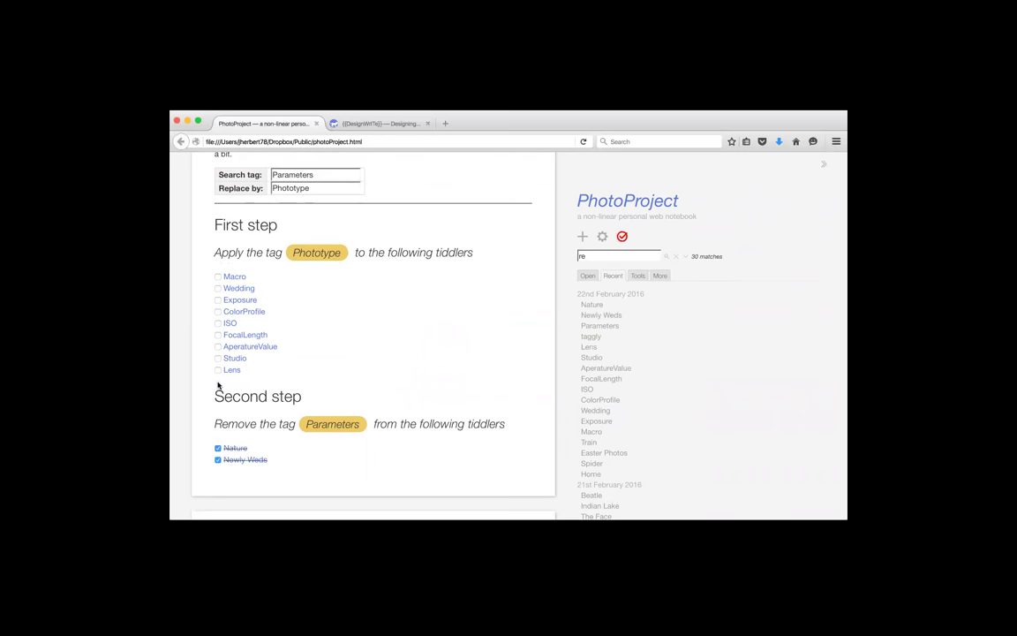
{"action": "left_click", "coordinate": [218, 460]}
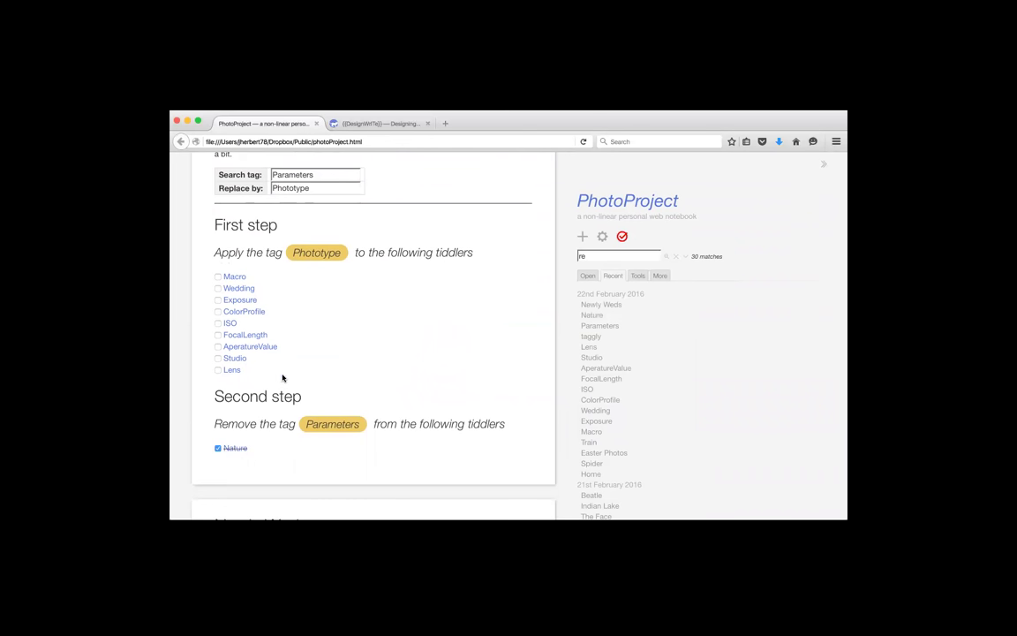
{"action": "left_click", "coordinate": [217, 358]}
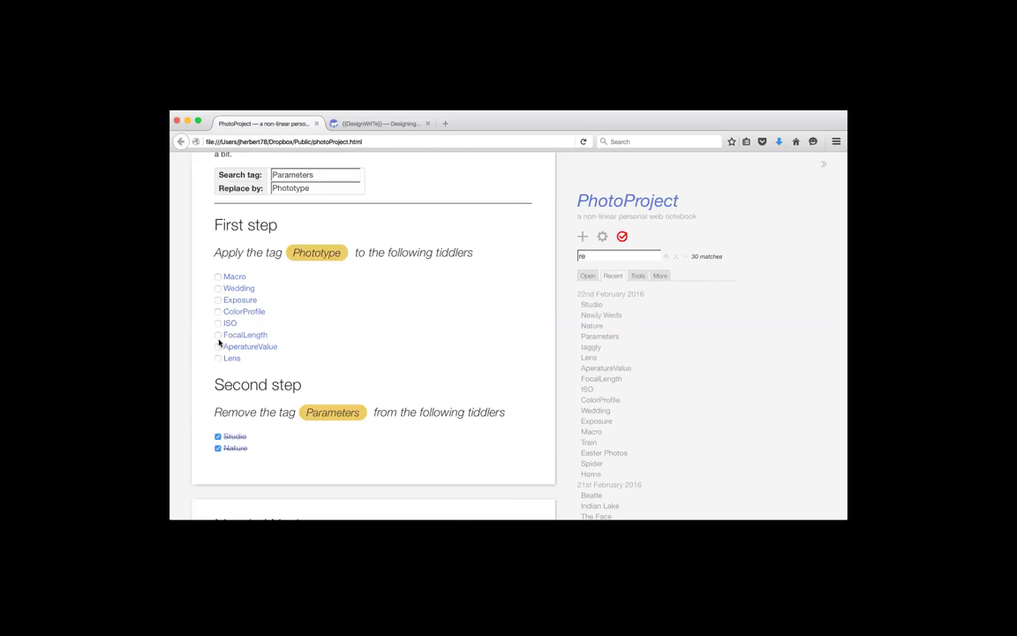
{"action": "left_click", "coordinate": [218, 289]}
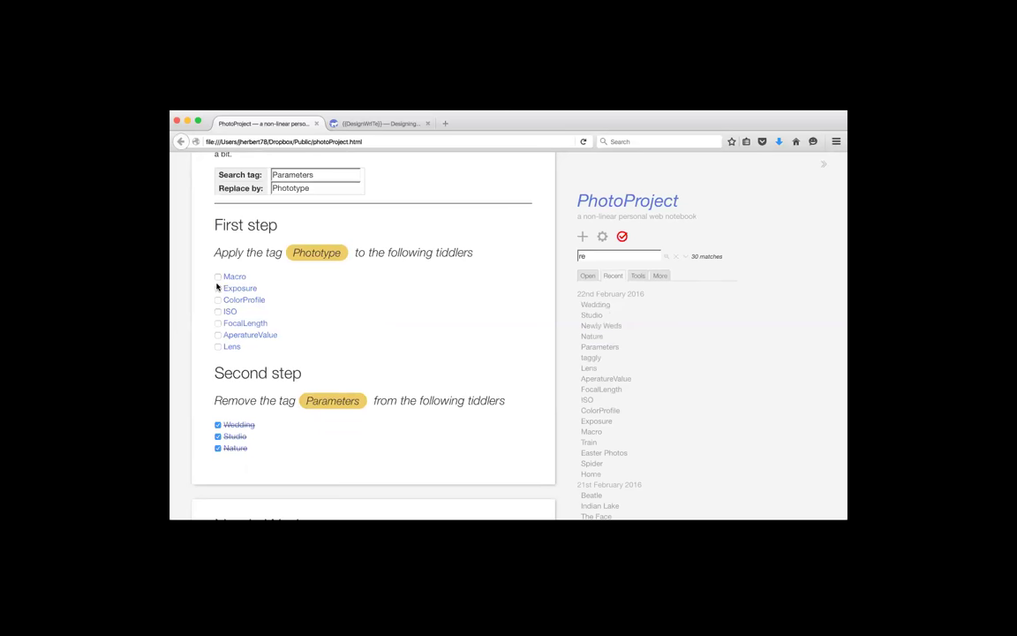
{"action": "left_click", "coordinate": [217, 277]}
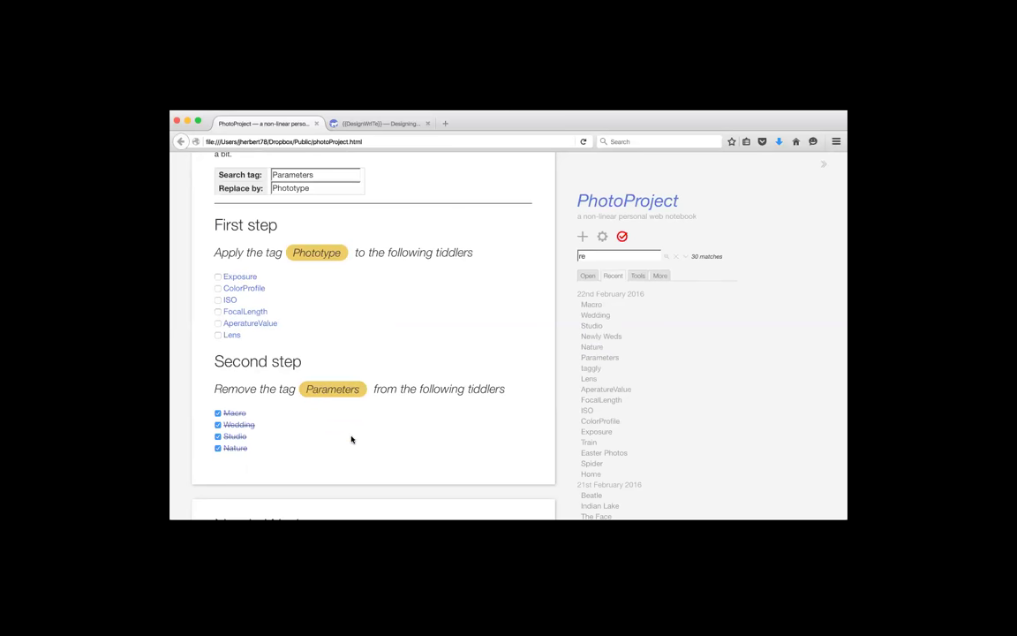
- Remove the Parameters tag from the Macro, Wedding, Studio and Nature tiddlers in the second step of RenameTags
{"action": "scroll", "coordinate": [351, 438], "scroll_direction": "down", "scroll_amount": 2}
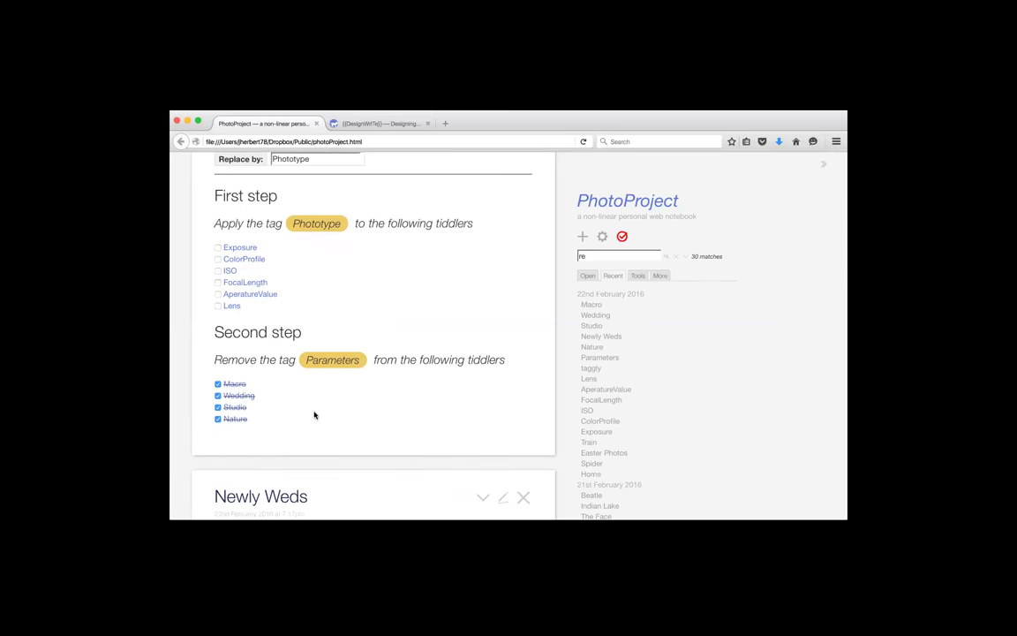
{"action": "left_click", "coordinate": [218, 384]}
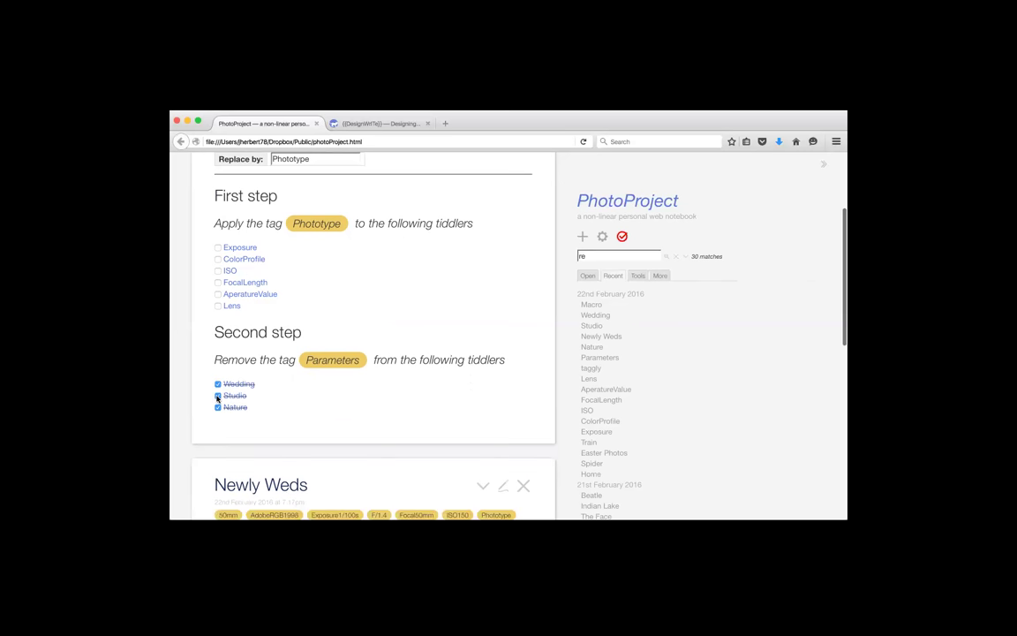
{"action": "left_click", "coordinate": [218, 384]}
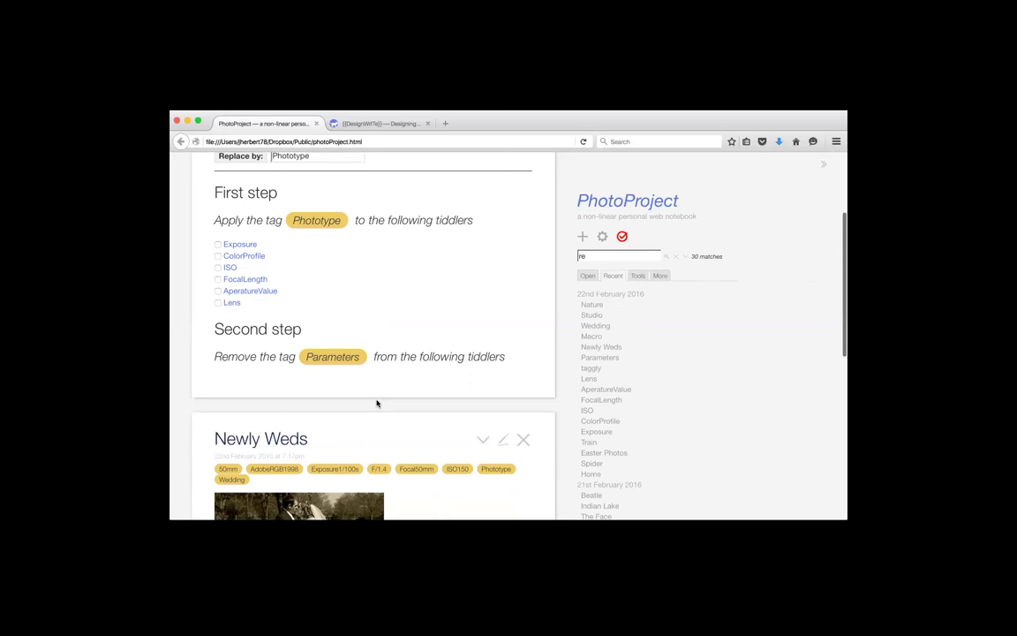
- Check which tiddlers are listed under the Phototype tag of the Newly Weds tiddler
{"action": "scroll", "coordinate": [376, 404], "scroll_direction": "down", "scroll_amount": 2}
{"action": "scroll", "coordinate": [376, 403], "scroll_direction": "down", "scroll_amount": 1}
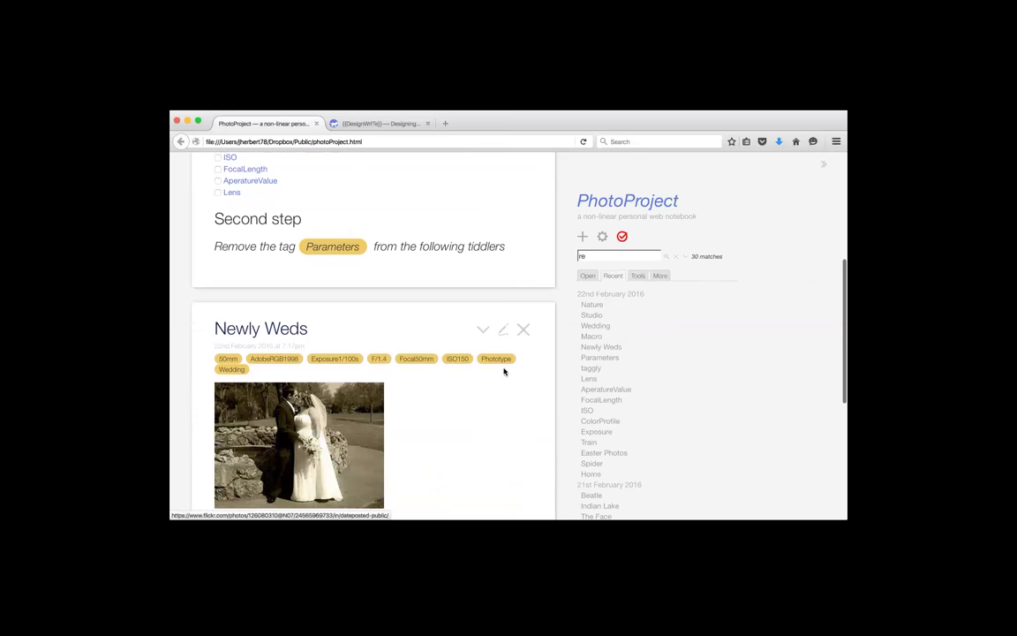
{"action": "left_click", "coordinate": [496, 358]}
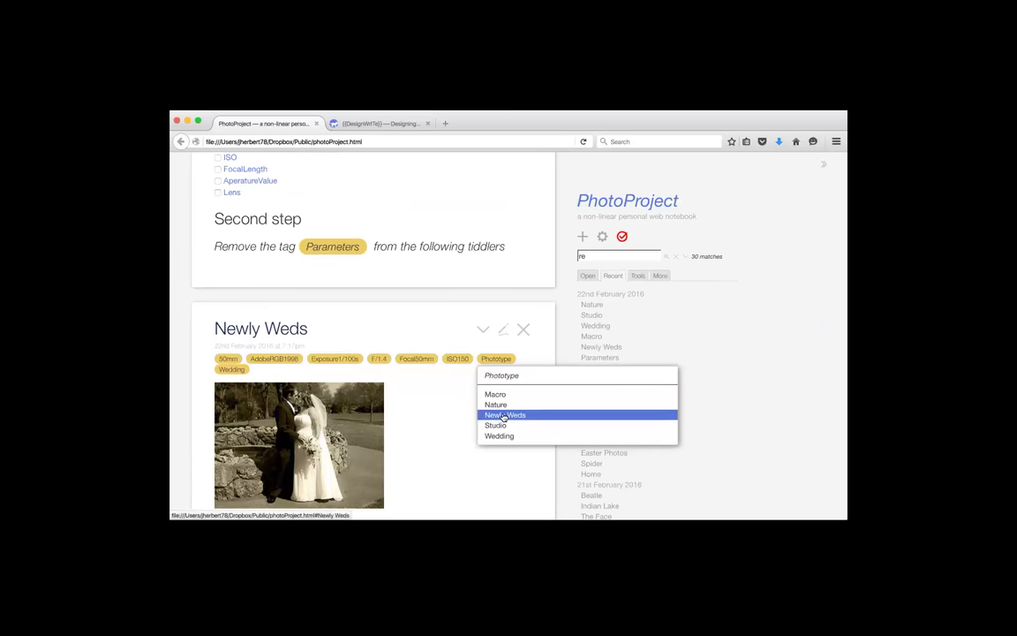
{"action": "left_click", "coordinate": [432, 257]}
{"action": "scroll", "coordinate": [431, 257], "scroll_direction": "up", "scroll_amount": 3}
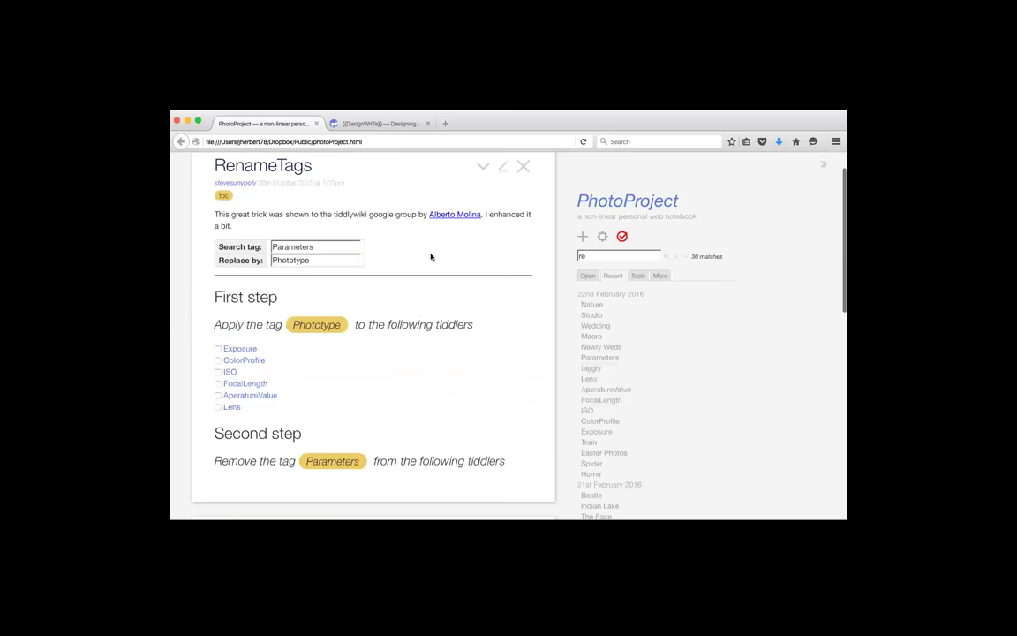
{"action": "scroll", "coordinate": [431, 257], "scroll_direction": "down", "scroll_amount": 3}
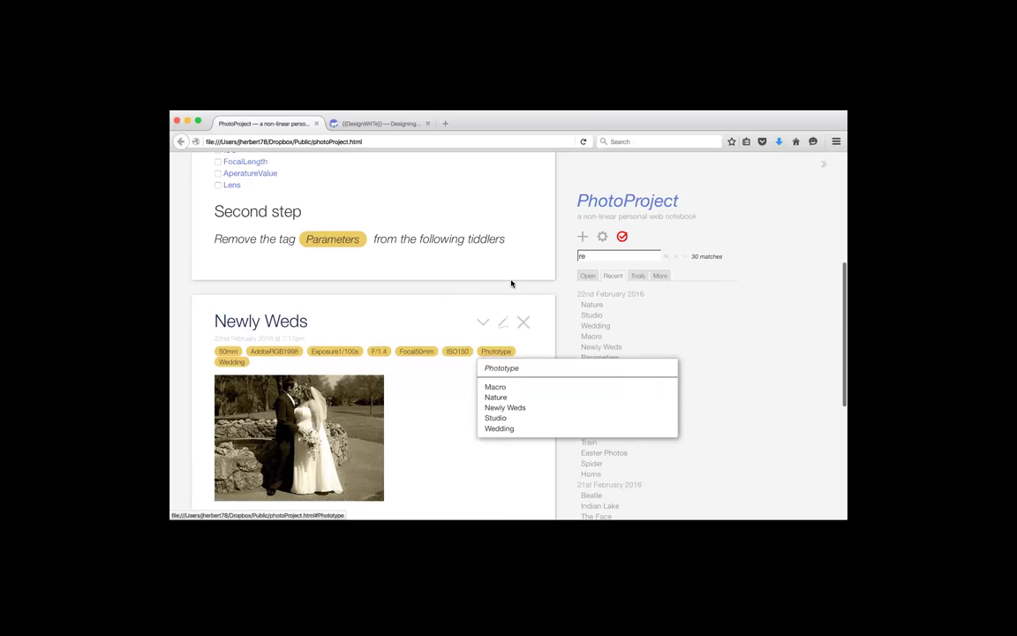
- Open Newly Weds for editing, save it without changes and recheck the tiddlers listed under its Phototype tag
{"action": "left_click", "coordinate": [502, 322]}
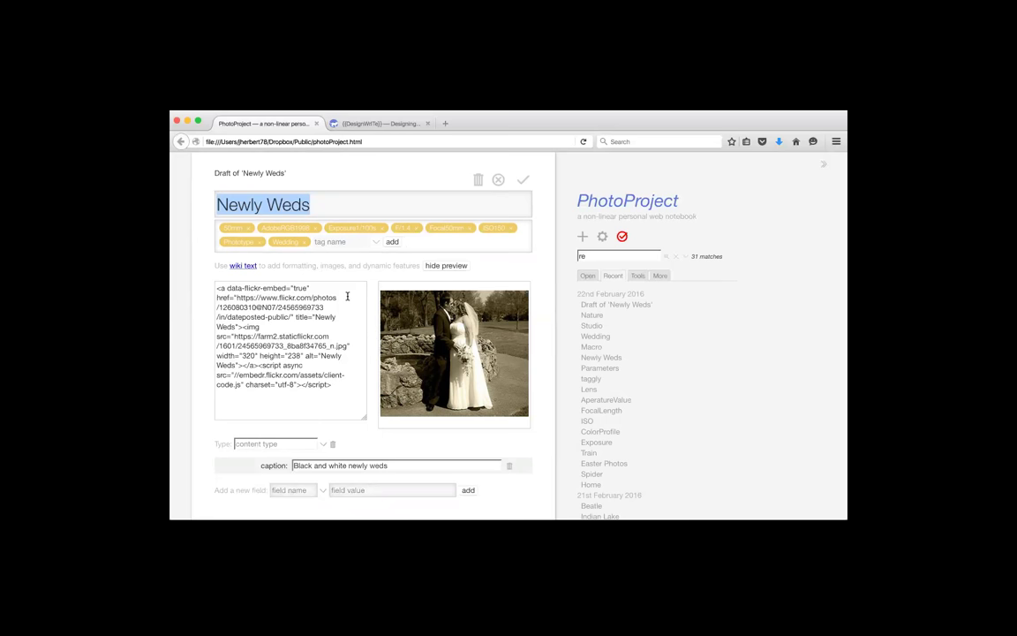
{"action": "left_click", "coordinate": [522, 182]}
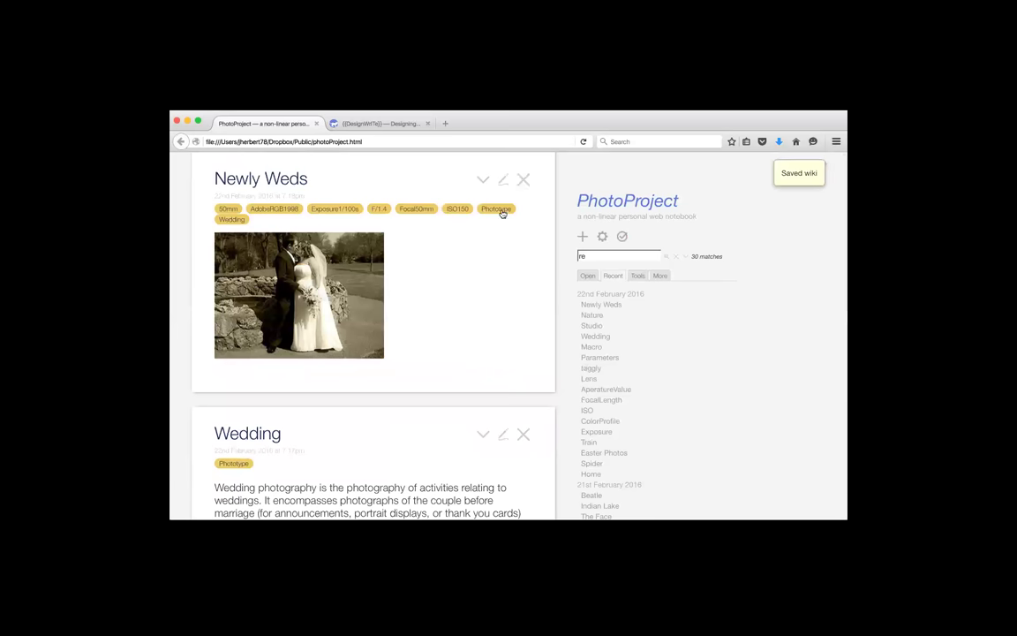
{"action": "left_click", "coordinate": [497, 209]}
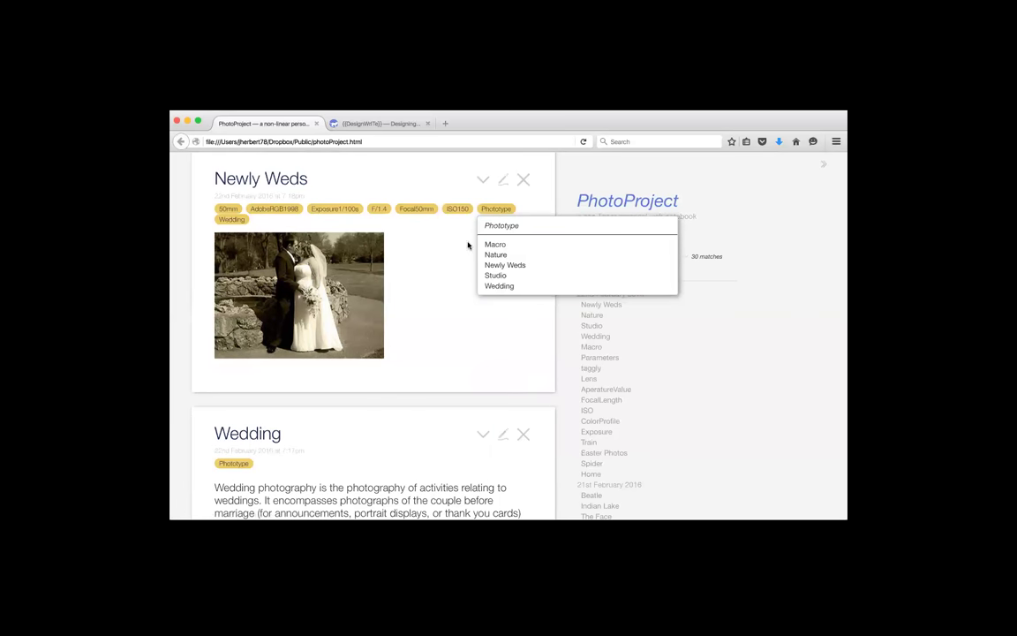
- Remove the Phototype tag from the Newly Weds tiddler and save it
{"action": "left_click", "coordinate": [504, 183]}
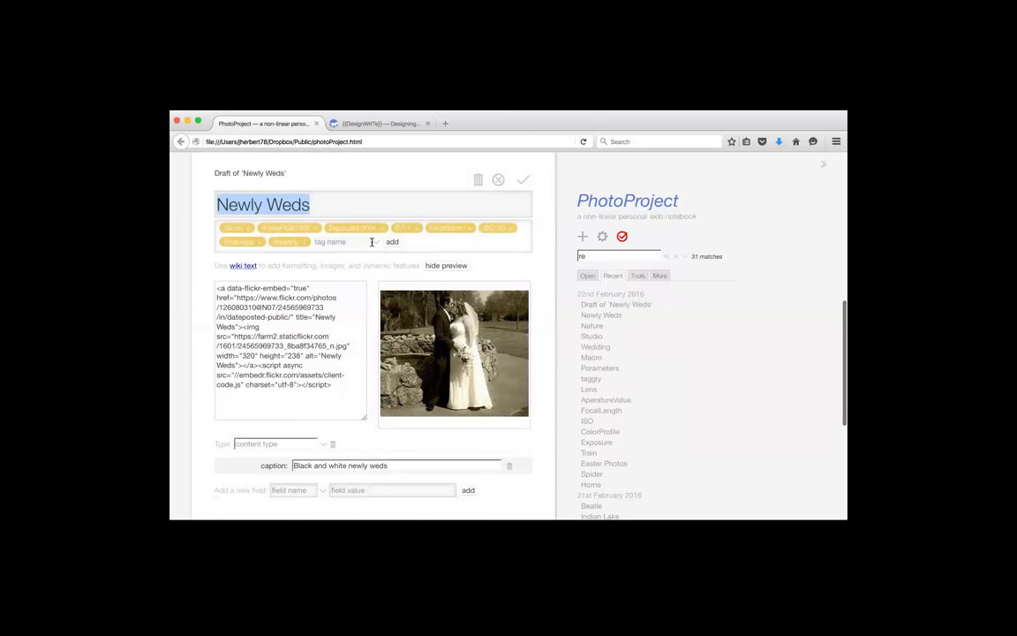
{"action": "left_click", "coordinate": [260, 247]}
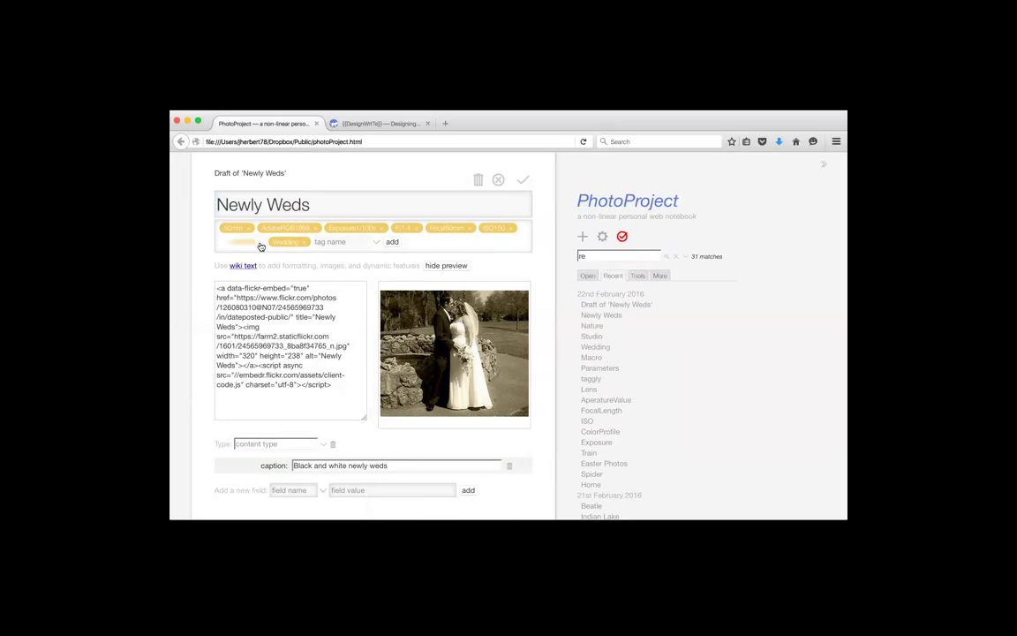
{"action": "left_click", "coordinate": [524, 179]}
- Check which tiddlers share the Wedding tag of the Newly Weds tiddler
{"action": "left_click", "coordinate": [495, 209]}
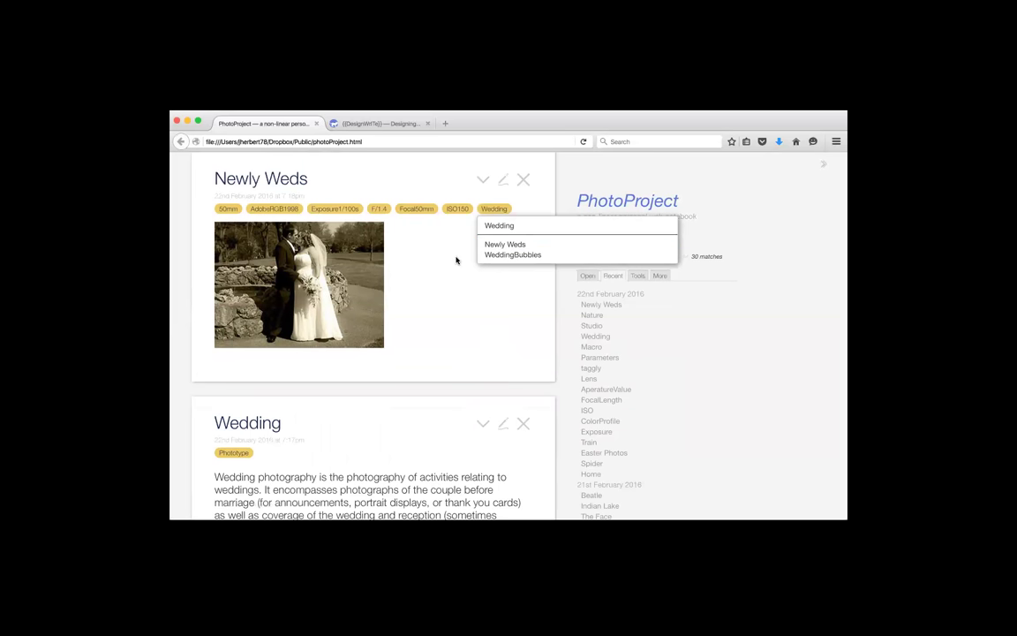
{"action": "left_click", "coordinate": [457, 260]}
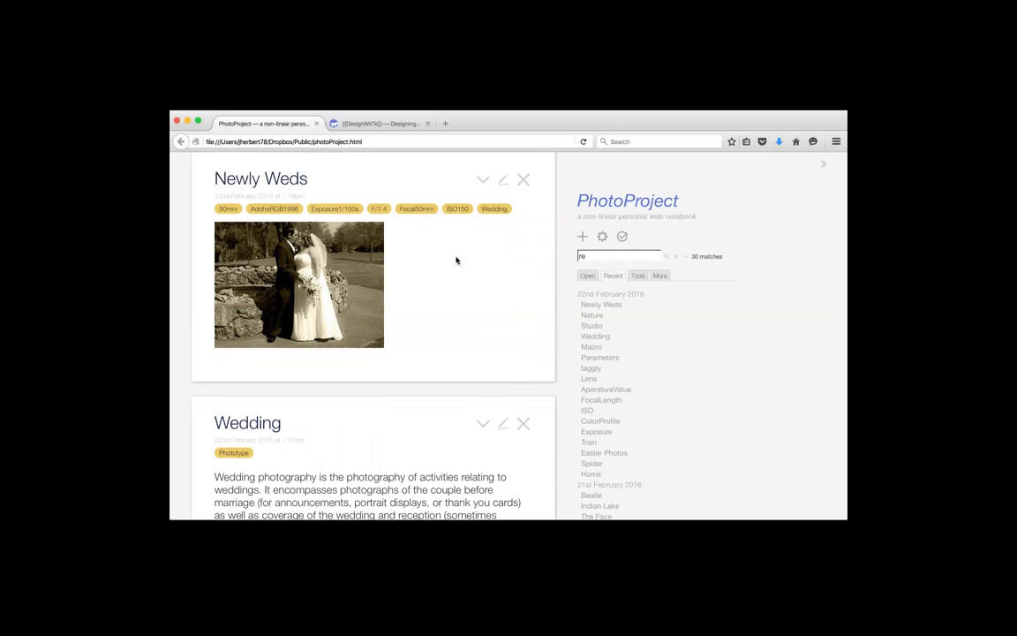
{"action": "scroll", "coordinate": [456, 260], "scroll_direction": "down", "scroll_amount": 1}
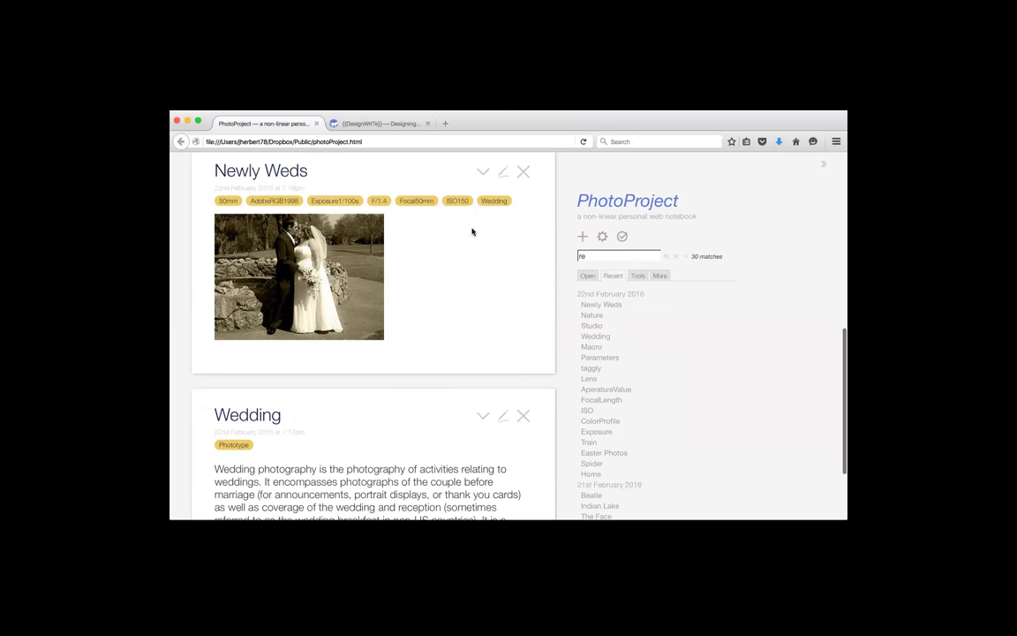
- Review the Wedding tag on the Newly Weds tiddler alongside the Wedding tiddler below it
{"action": "left_click", "coordinate": [495, 201]}
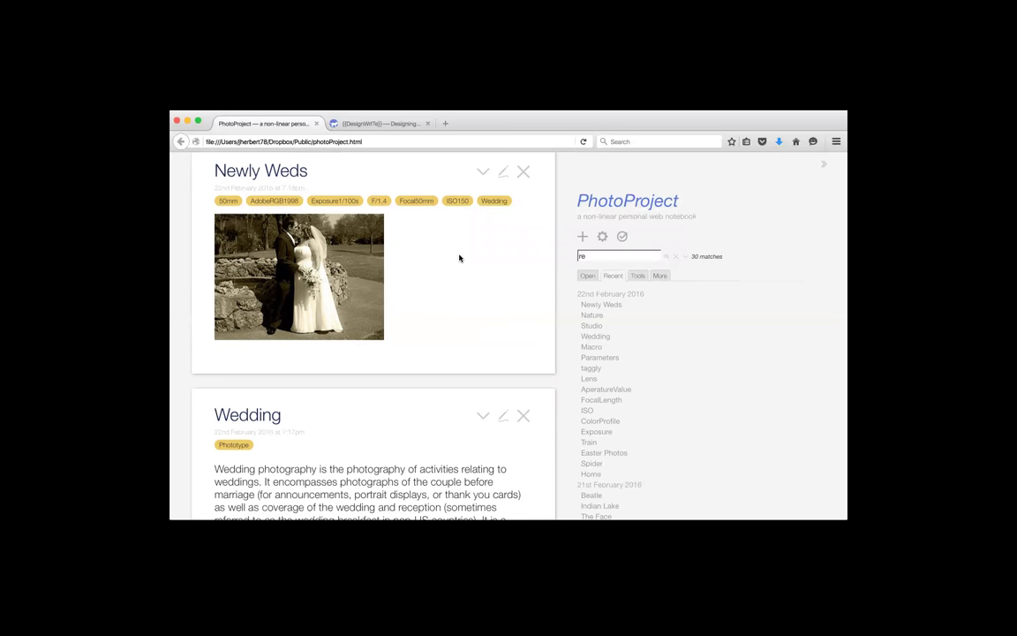
{"action": "scroll", "coordinate": [459, 258], "scroll_direction": "down", "scroll_amount": 3}
{"action": "scroll", "coordinate": [467, 259], "scroll_direction": "up", "scroll_amount": 3}
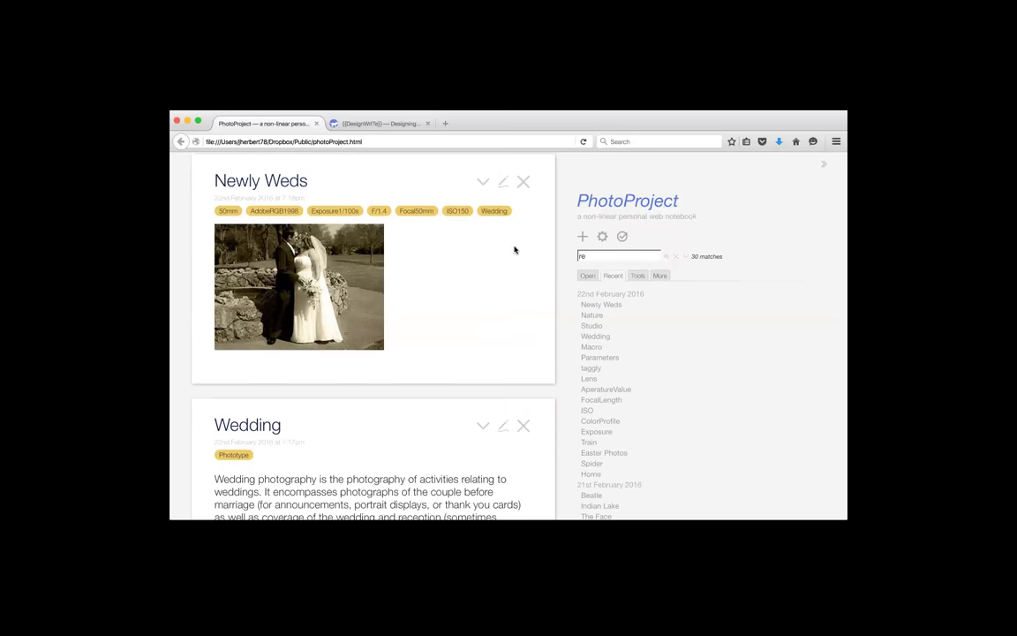
{"action": "scroll", "coordinate": [514, 250], "scroll_direction": "down", "scroll_amount": 1}
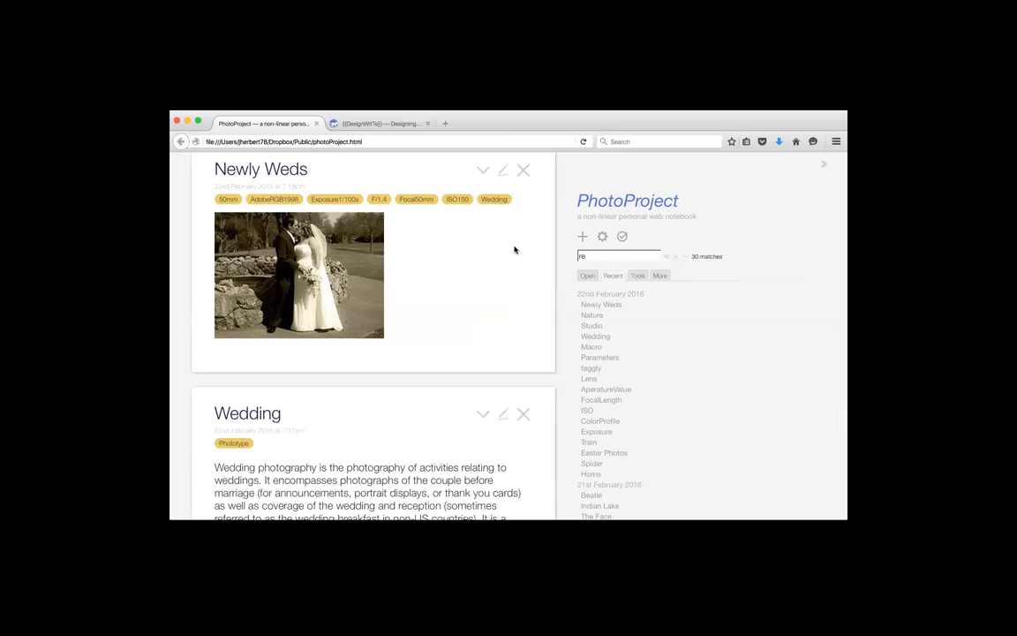
{"action": "scroll", "coordinate": [515, 250], "scroll_direction": "up", "scroll_amount": 2}
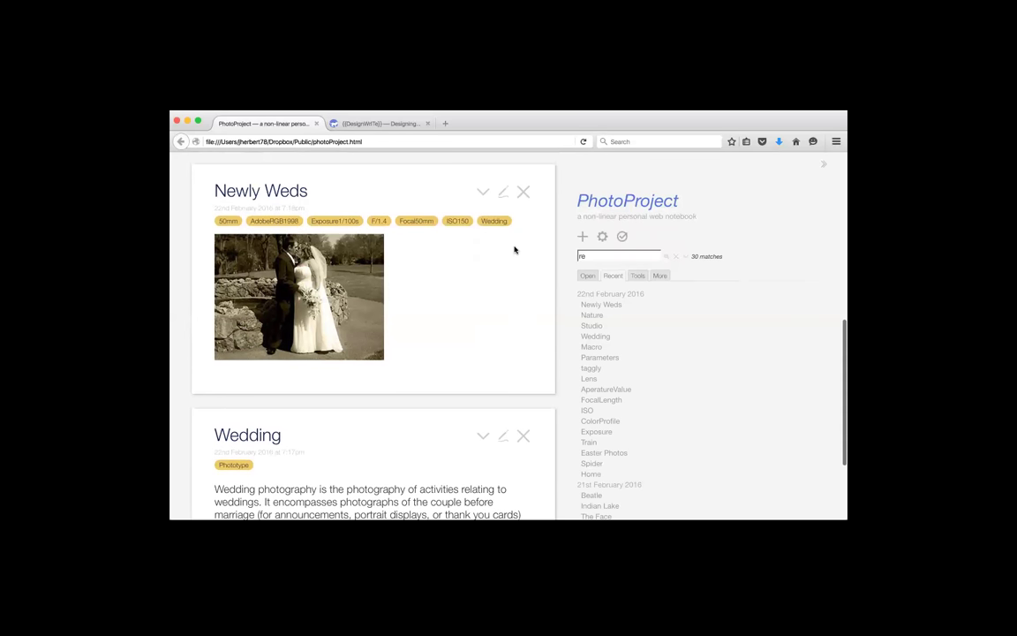
- Save the PhotoProject wiki
{"action": "scroll", "coordinate": [515, 250], "scroll_direction": "up", "scroll_amount": 10}
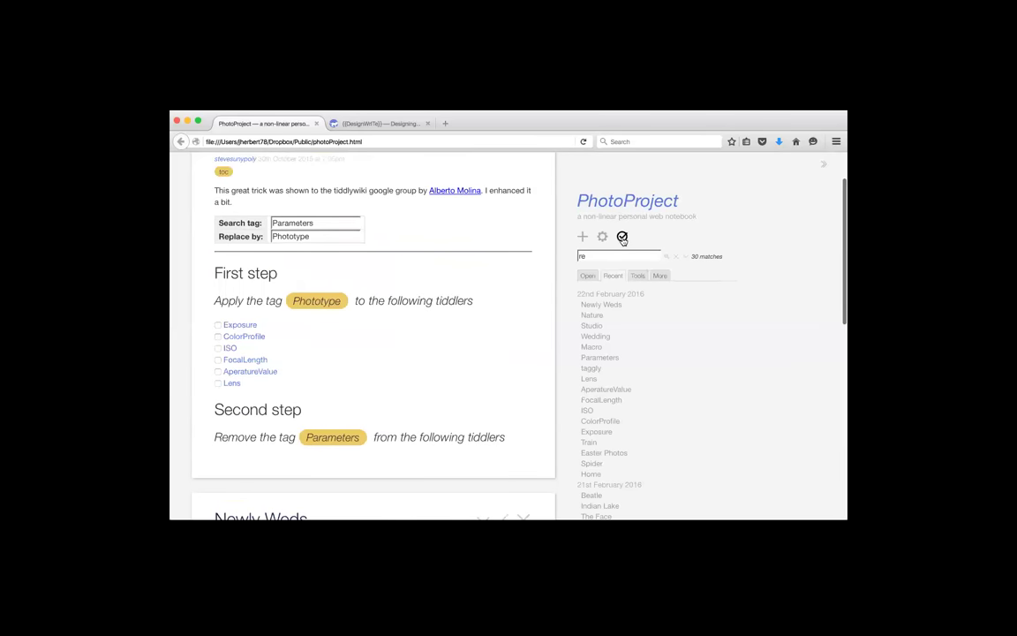
{"action": "left_click", "coordinate": [622, 236]}
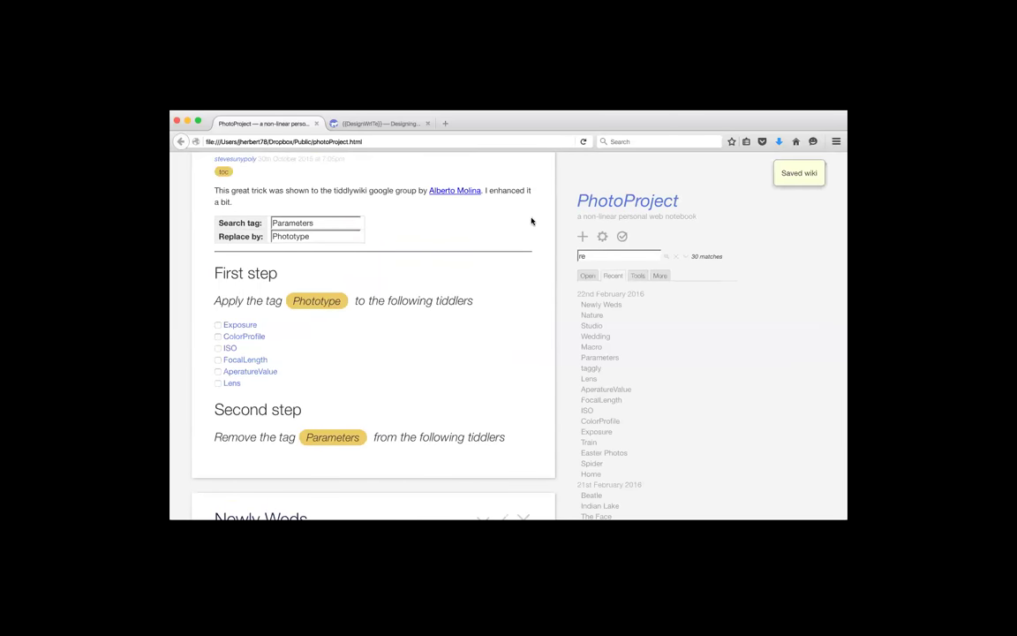
{"action": "scroll", "coordinate": [516, 223], "scroll_direction": "up", "scroll_amount": 2}
- Return the DesignWrITe wiki to its home view and open the Utica Comets In Game wiki in a new tab
{"action": "left_click", "coordinate": [381, 124]}
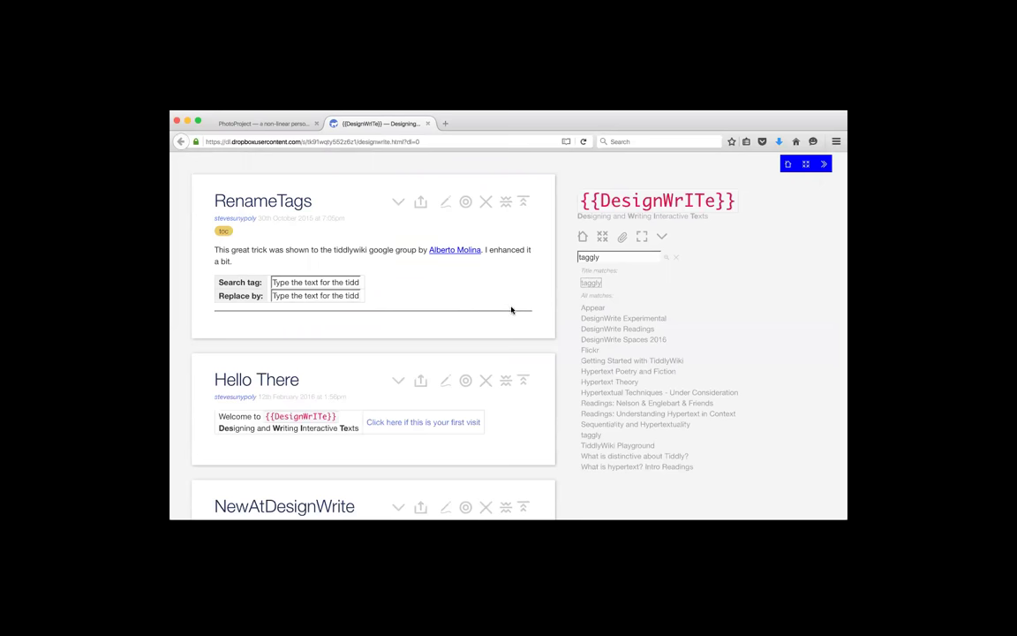
{"action": "left_click", "coordinate": [582, 237]}
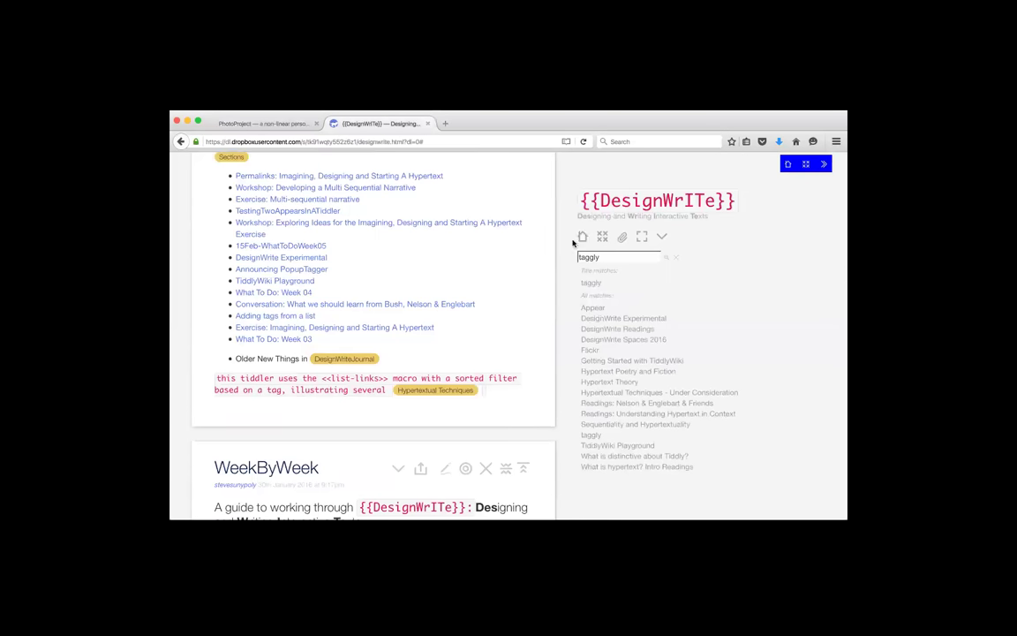
{"action": "left_click", "coordinate": [408, 177]}
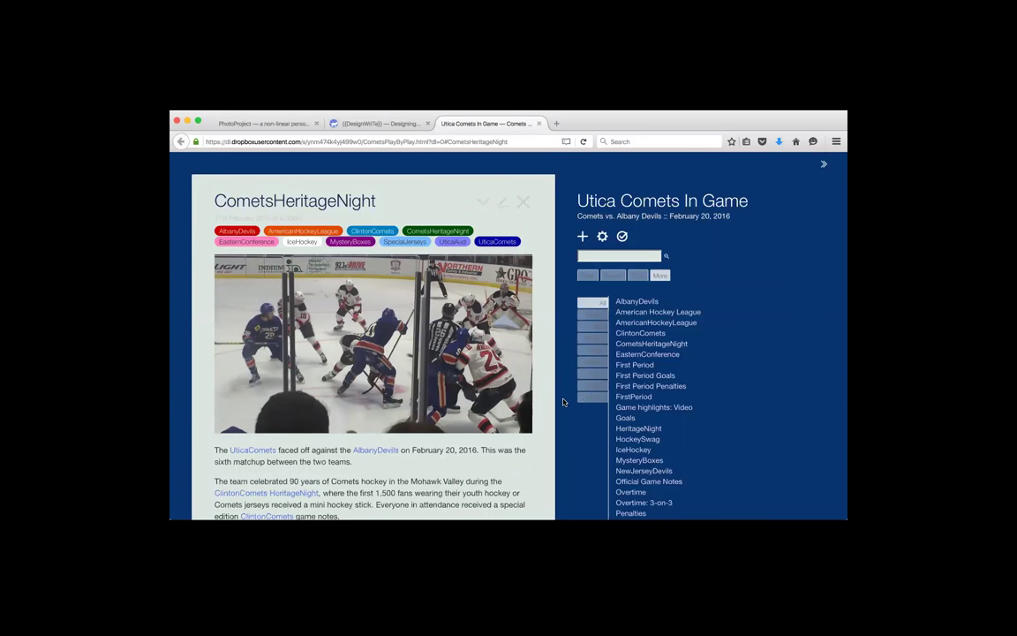
- Save the Utica Comets In Game page to the Dropbox folder, adding a person's first name before CometsPlayByPlay.html
{"action": "left_click", "coordinate": [621, 236]}
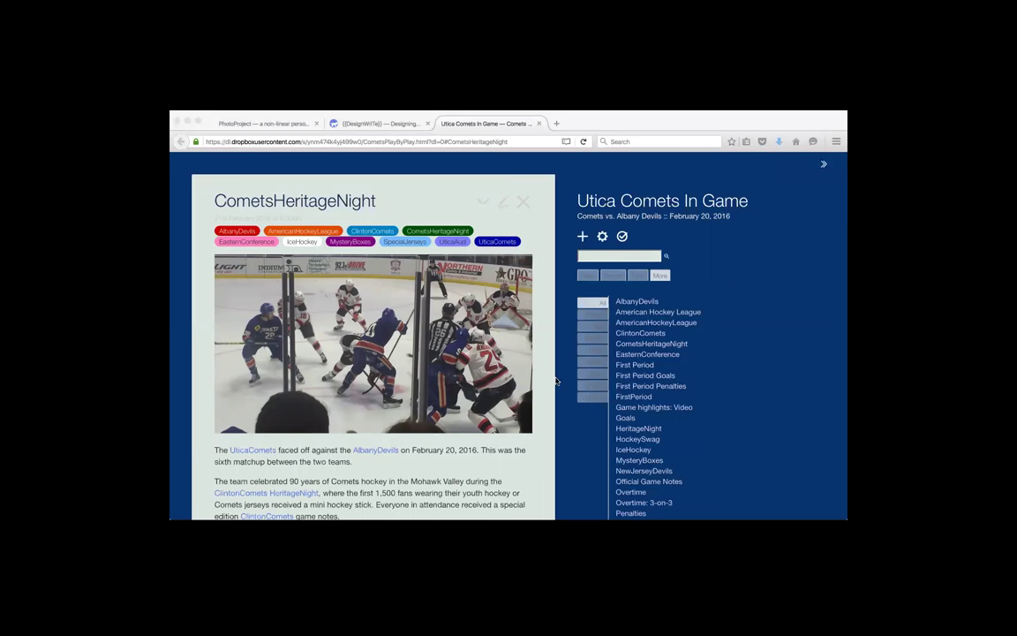
{"action": "left_click", "coordinate": [240, 105]}
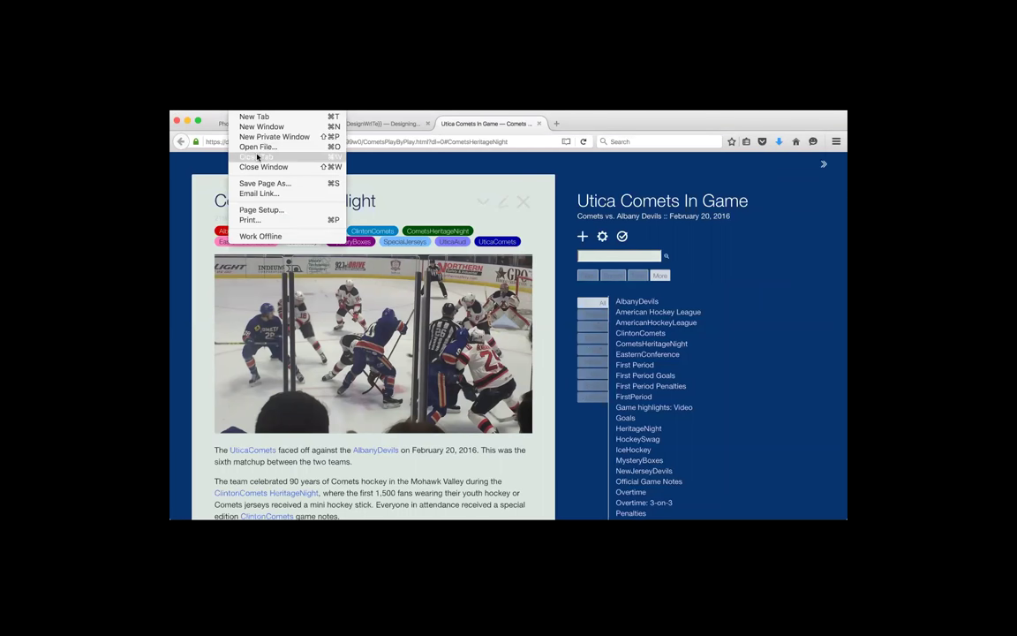
{"action": "left_click", "coordinate": [265, 184]}
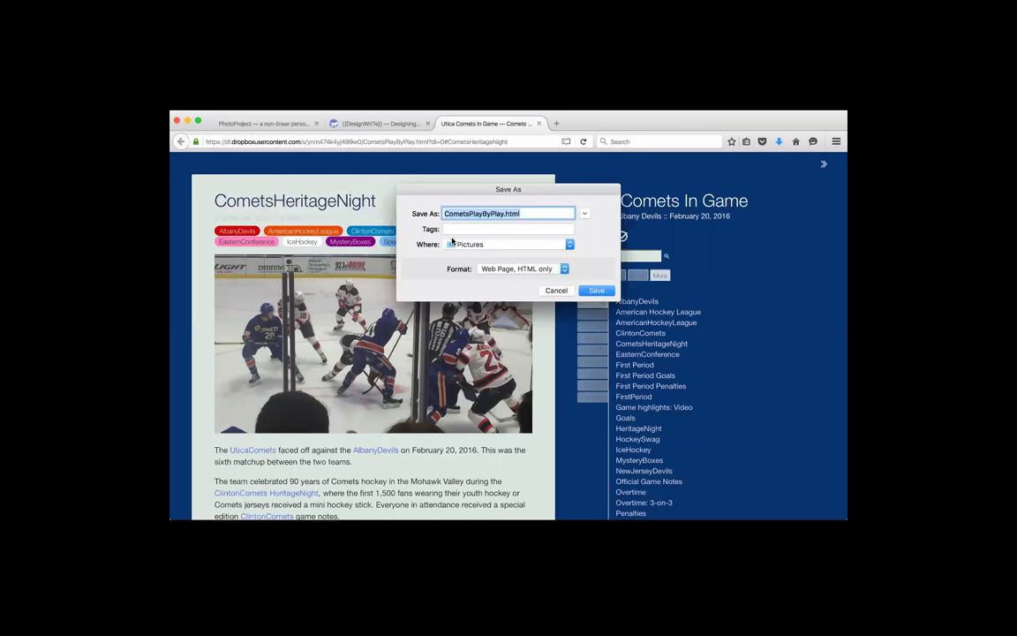
{"action": "left_click", "coordinate": [470, 245]}
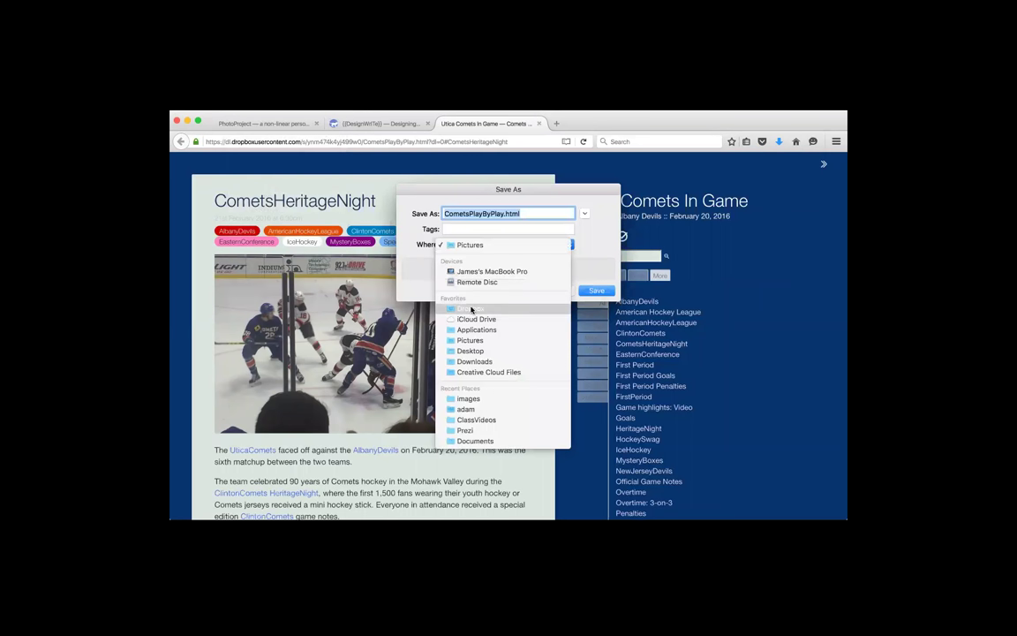
{"action": "left_click", "coordinate": [472, 311]}
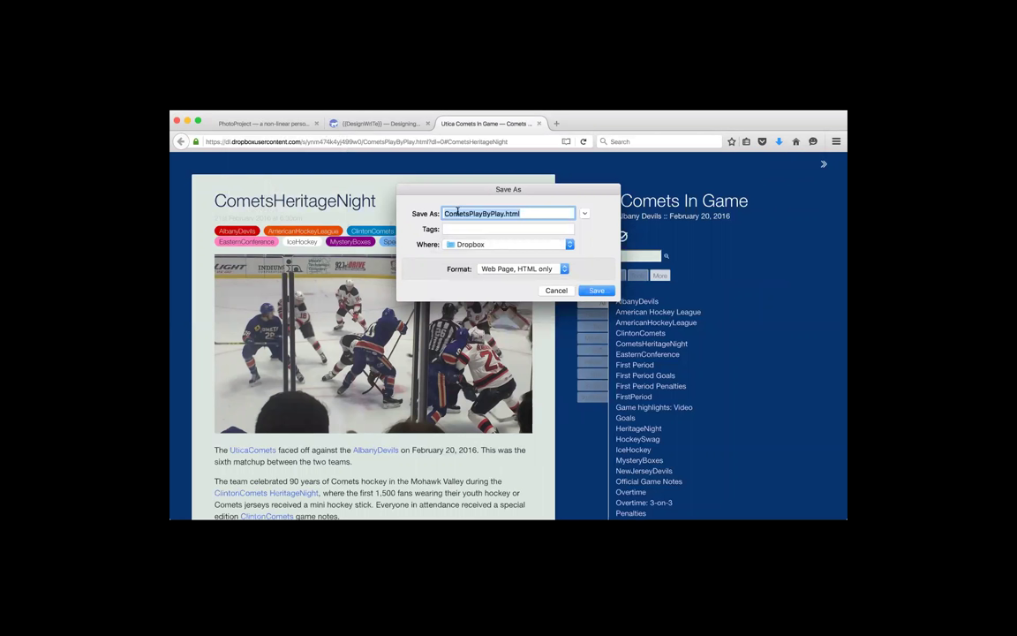
{"action": "left_click", "coordinate": [444, 213]}
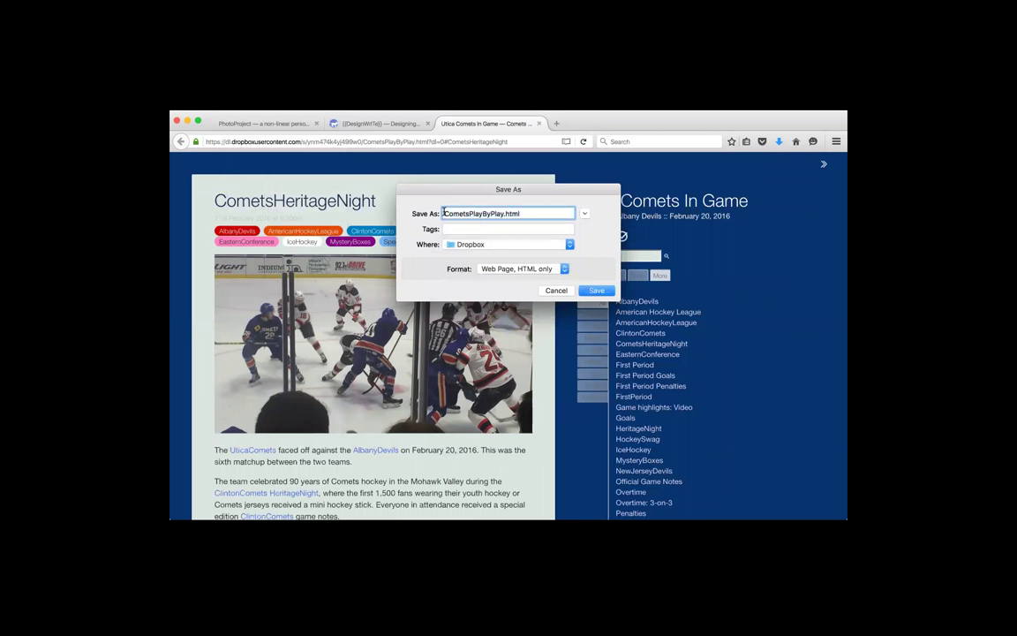
{"action": "type", "text": "Jessica"}
{"action": "left_click", "coordinate": [594, 290]}
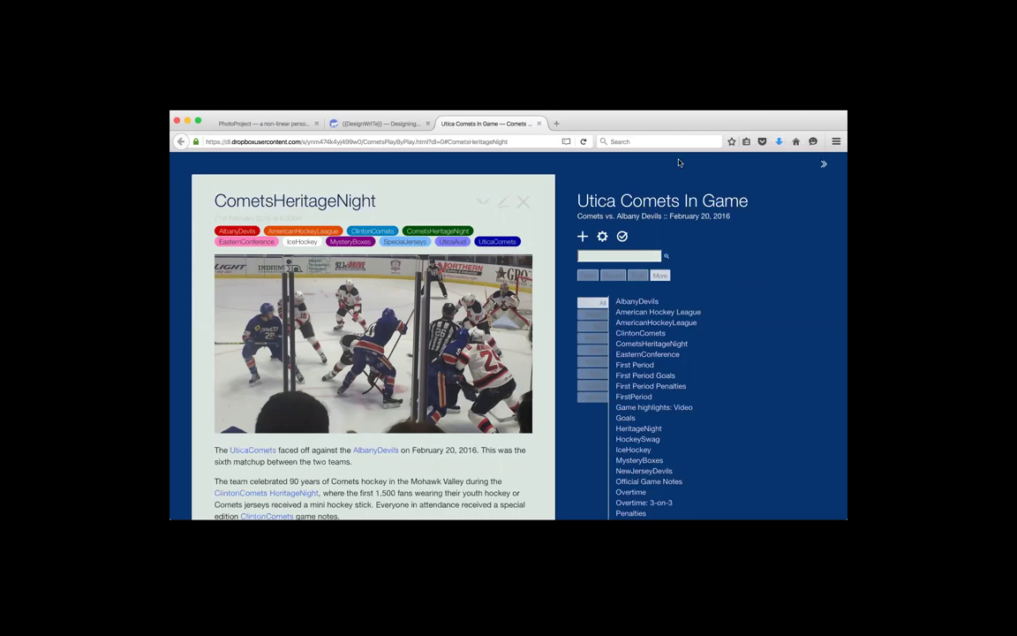
- Open the downloaded Comets wiki file from the download list and show it in its containing folder
{"action": "left_click", "coordinate": [779, 141]}
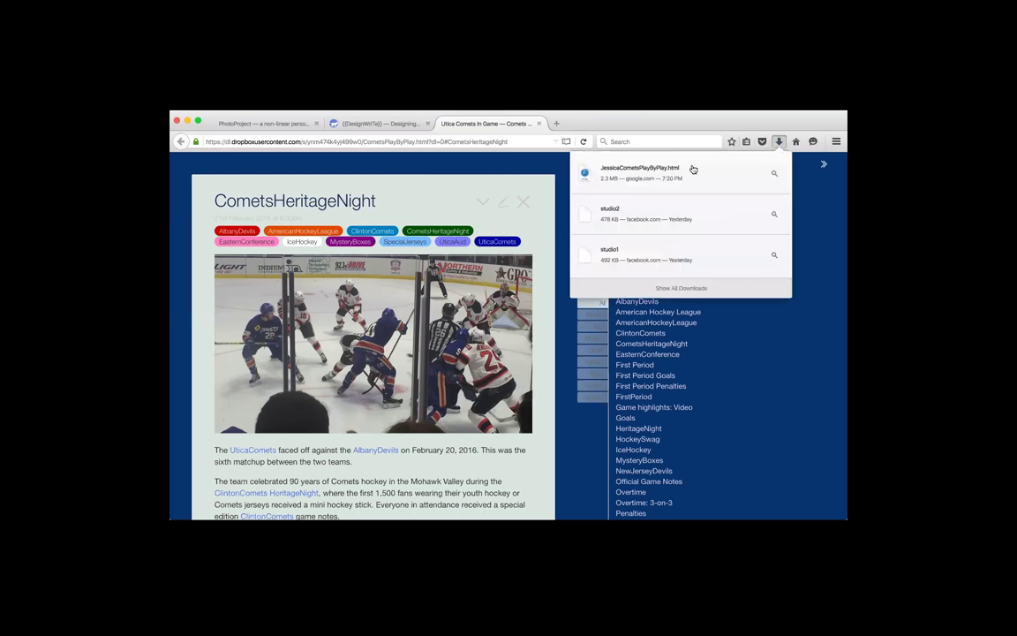
{"action": "left_click", "coordinate": [631, 177]}
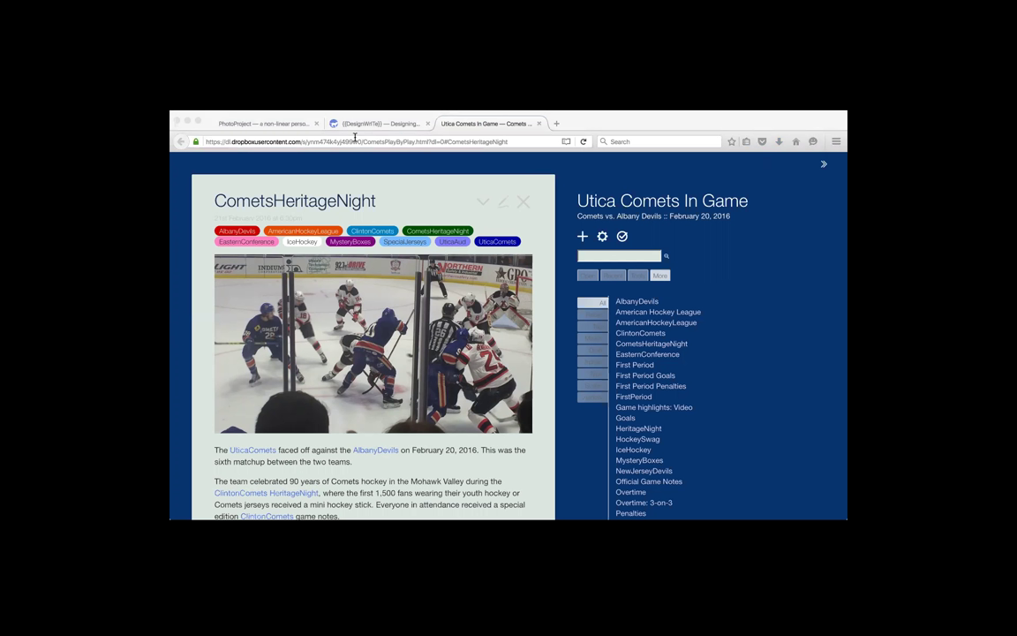
{"action": "left_click", "coordinate": [779, 143]}
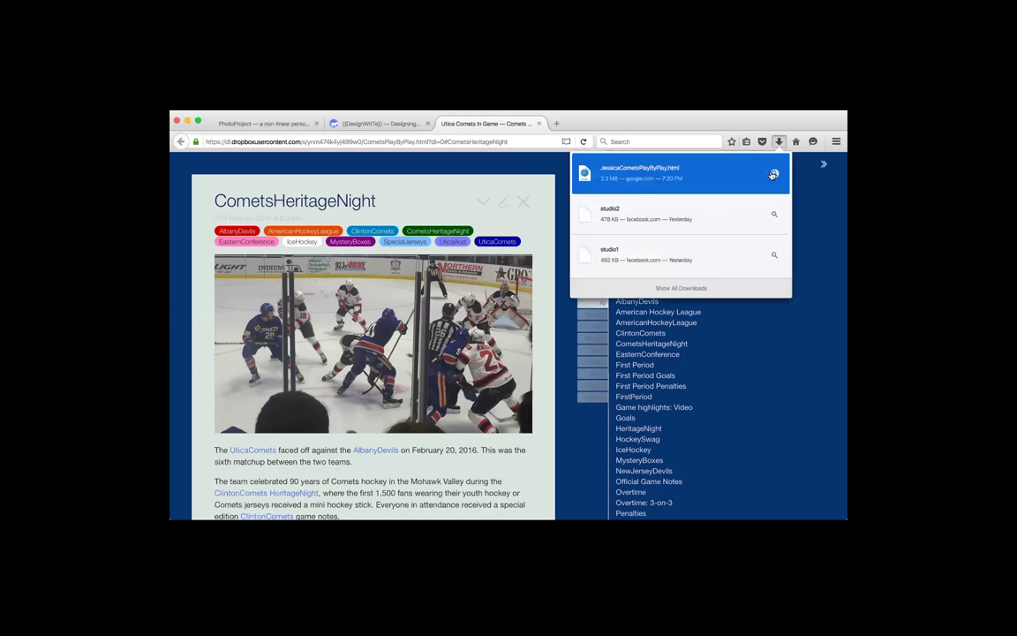
{"action": "left_click", "coordinate": [764, 175]}
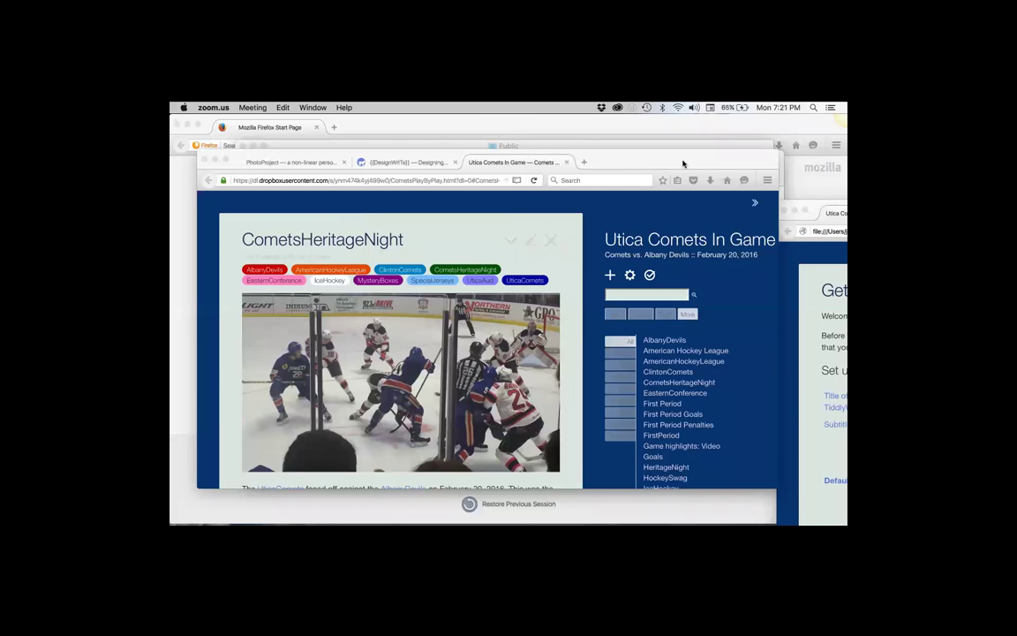
- Move the online Comets wiki window toward the screen's upper-left corner, making it taller and narrower
{"action": "left_click_drag", "start_coordinate": [681, 161], "coordinate": [635, 123]}
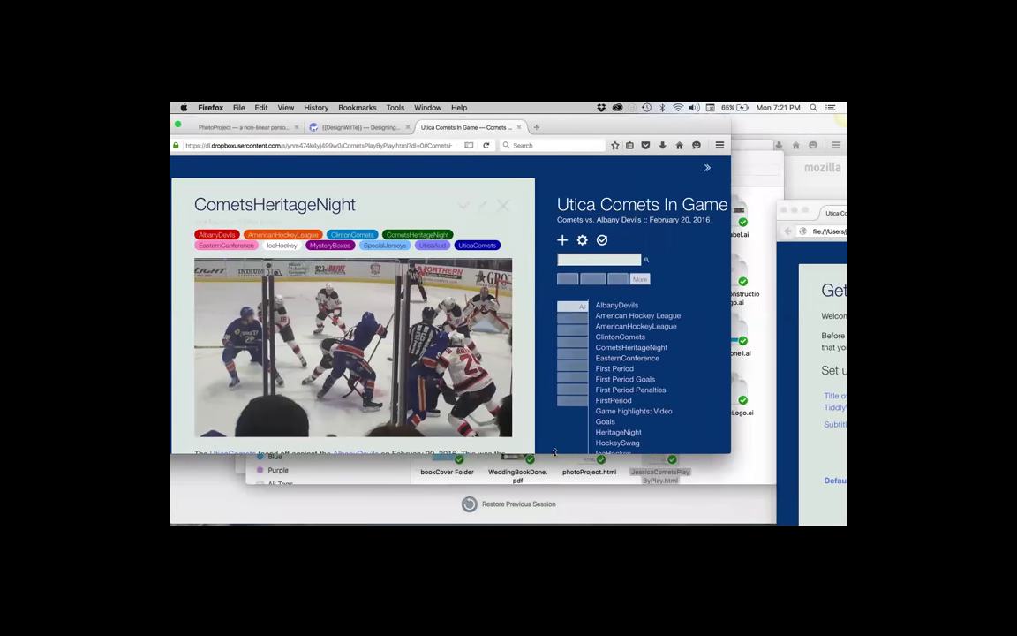
{"action": "left_click_drag", "start_coordinate": [523, 453], "coordinate": [519, 524]}
{"action": "left_click_drag", "start_coordinate": [728, 244], "coordinate": [662, 240]}
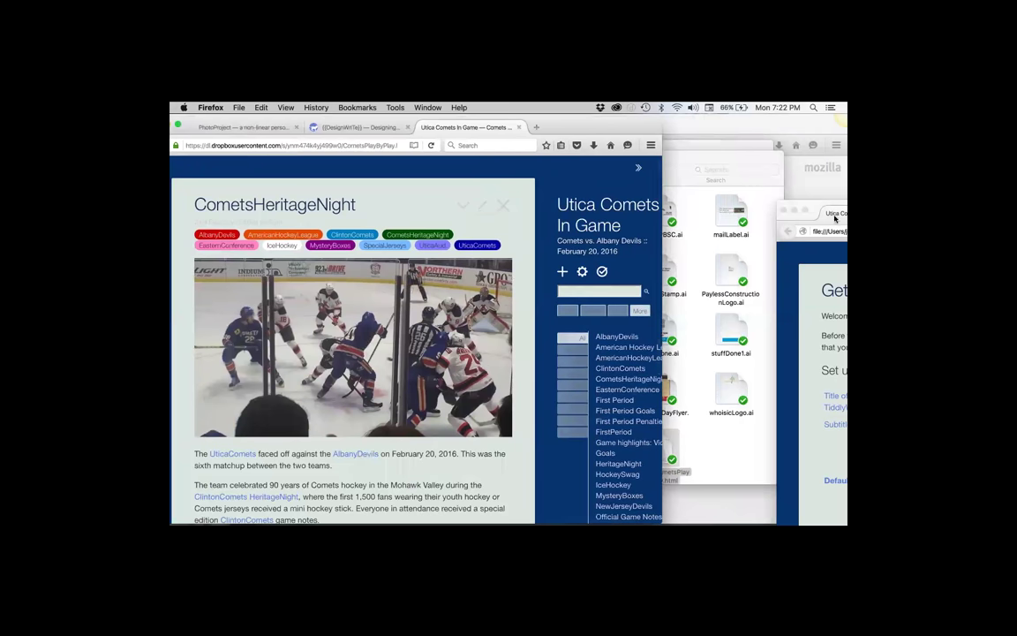
- Place the window with the local Comets wiki copy beside the online version, partly overlapping it
{"action": "left_click_drag", "start_coordinate": [819, 211], "coordinate": [699, 125]}
{"action": "left_click_drag", "start_coordinate": [753, 457], "coordinate": [756, 468]}
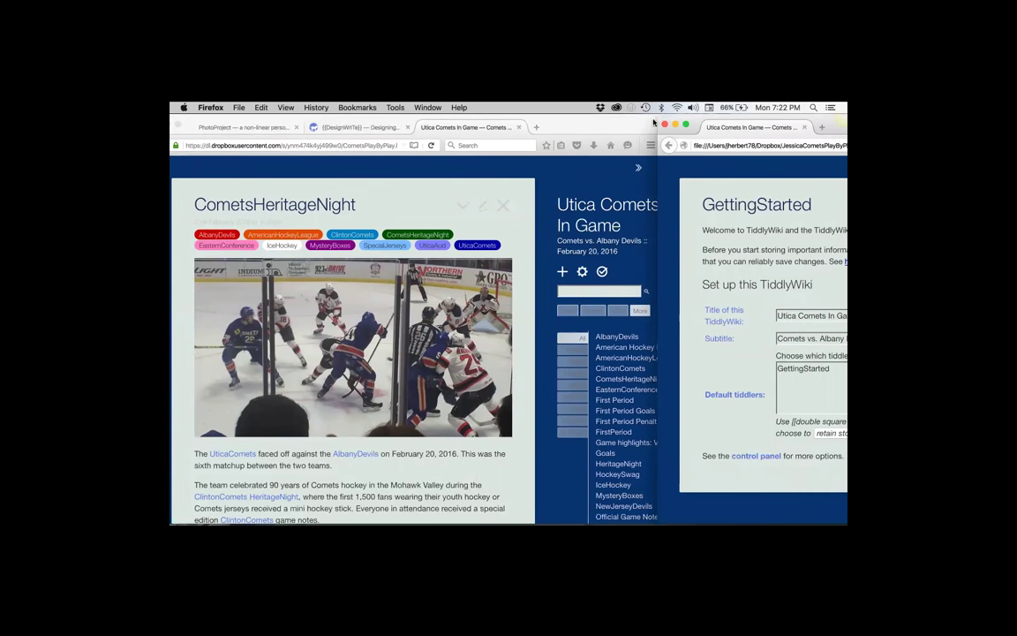
{"action": "left_click_drag", "start_coordinate": [696, 121], "coordinate": [658, 198]}
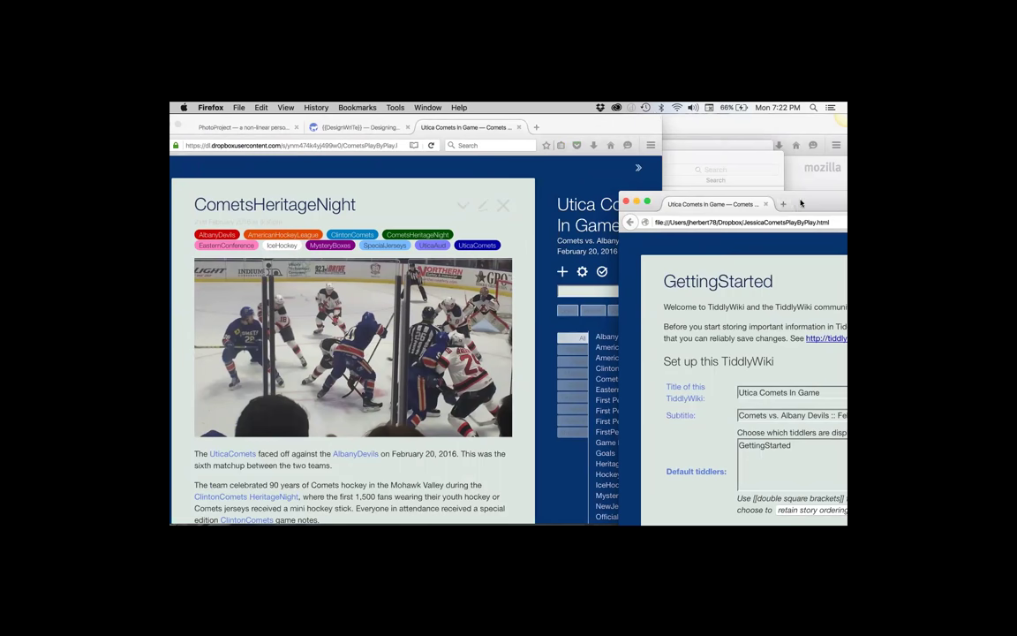
{"action": "left_click_drag", "start_coordinate": [803, 201], "coordinate": [615, 140]}
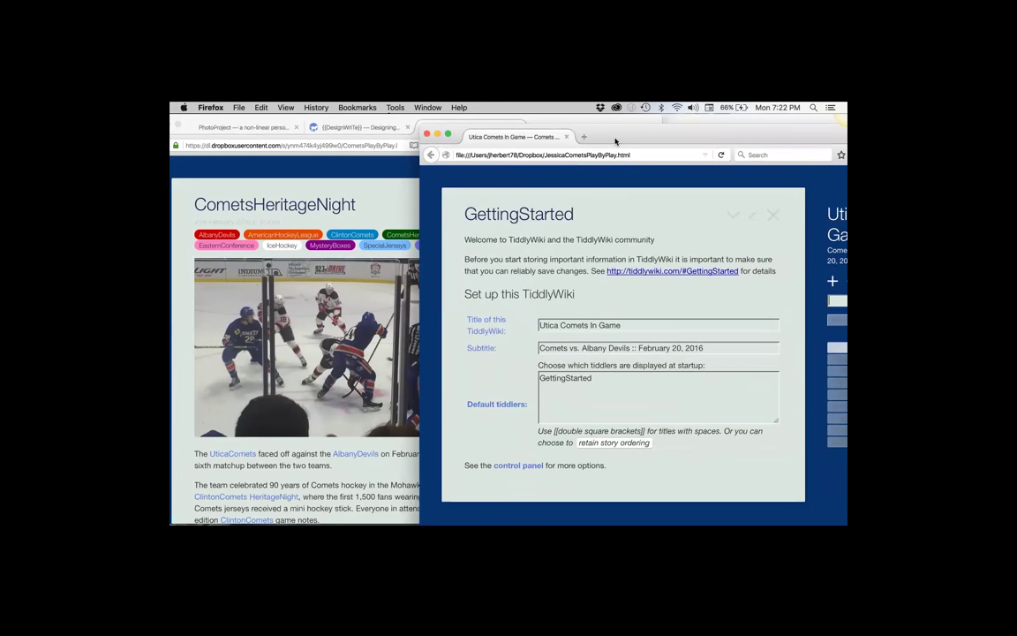